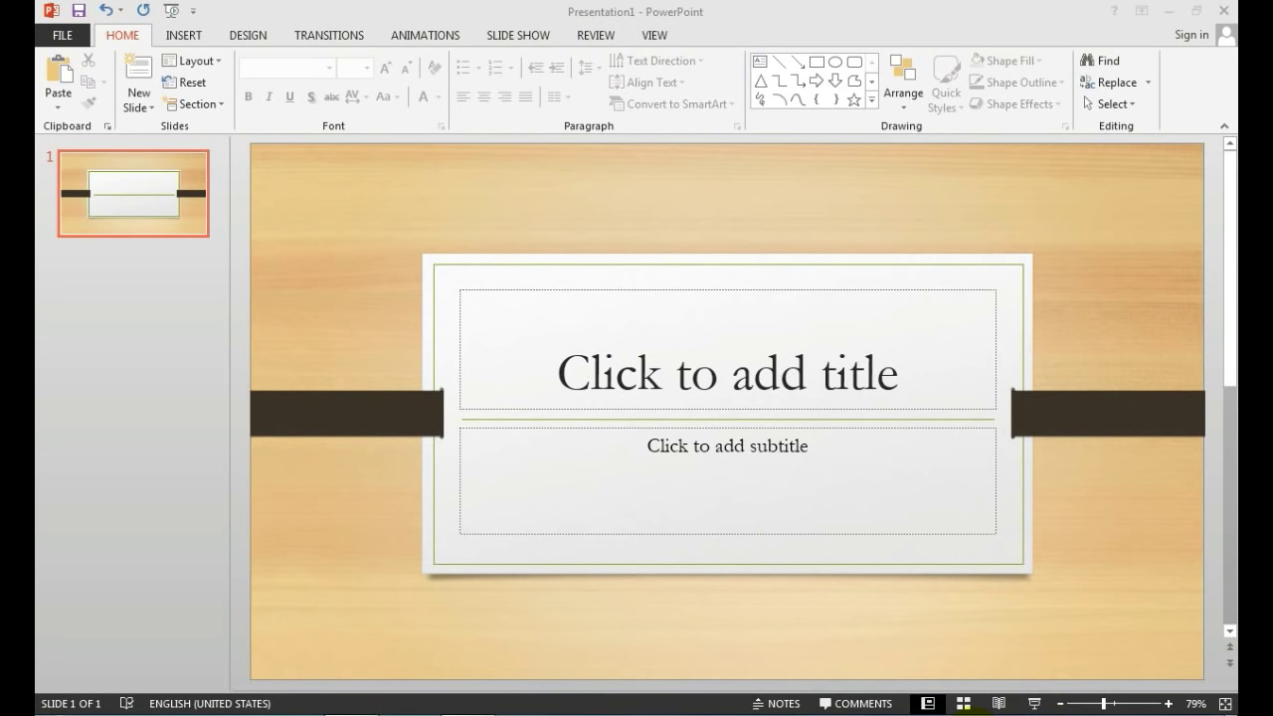
Set the slide show type to Browsed at a kiosk (full screen).
{"action": "left_click", "coordinate": [526, 35]}
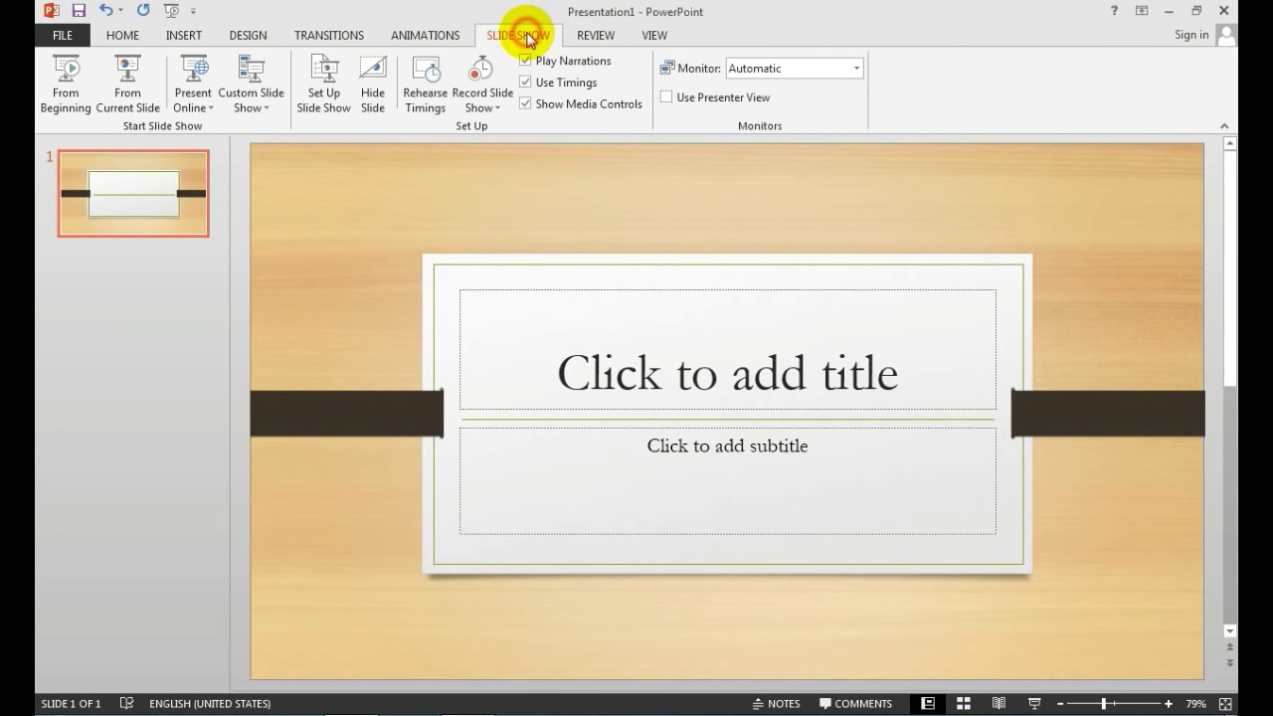
{"action": "left_click", "coordinate": [322, 71]}
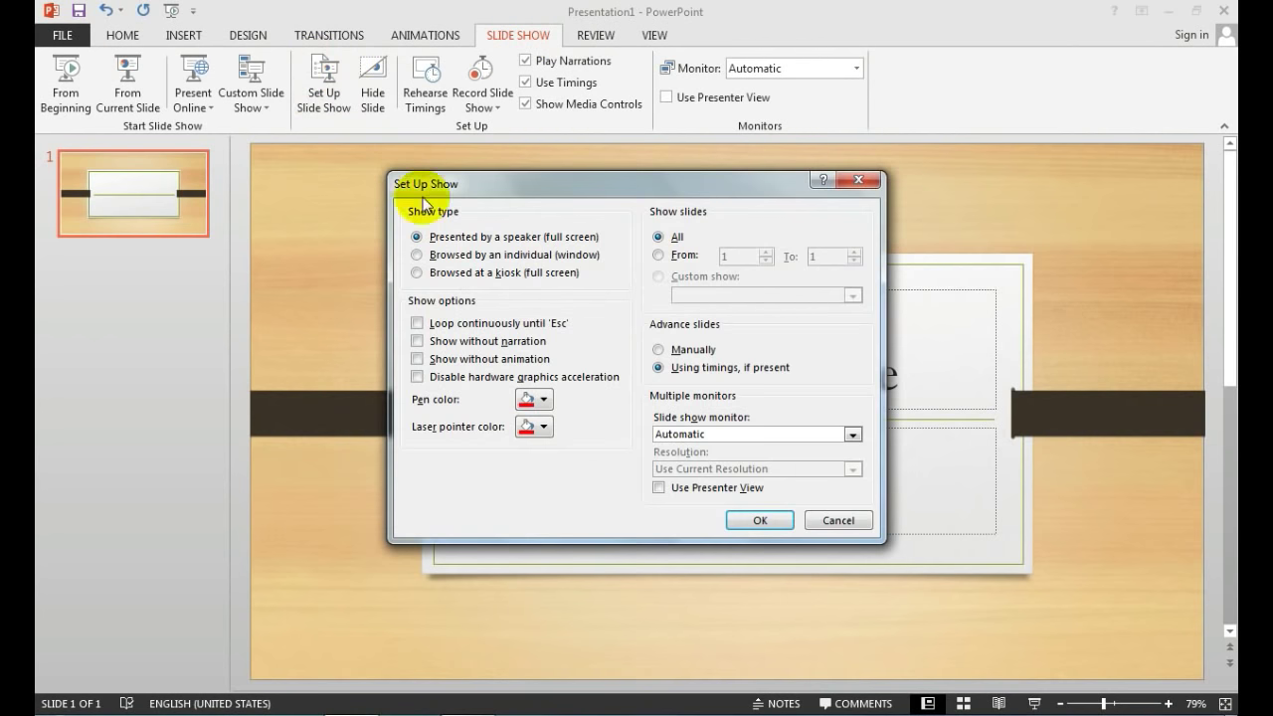
{"action": "left_click", "coordinate": [451, 276]}
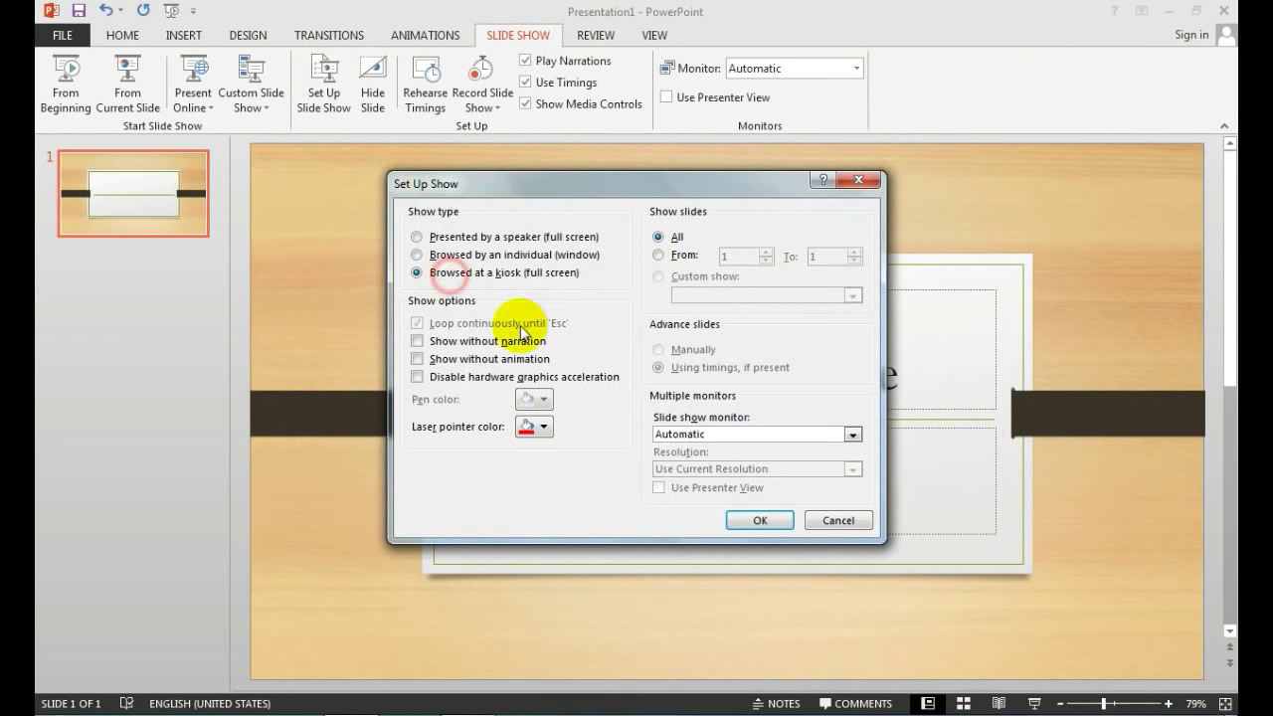
{"action": "left_click", "coordinate": [744, 518]}
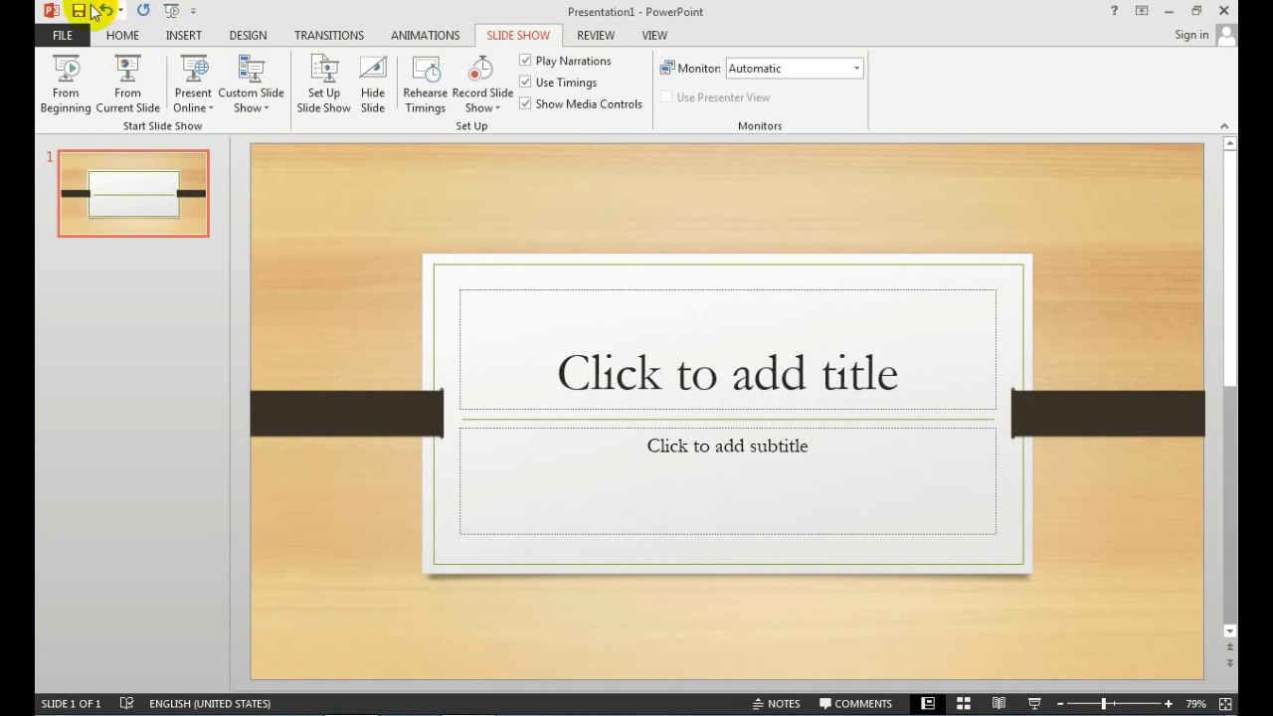
Enable the Developer tab in the ribbon customization options.
{"action": "left_click", "coordinate": [66, 32]}
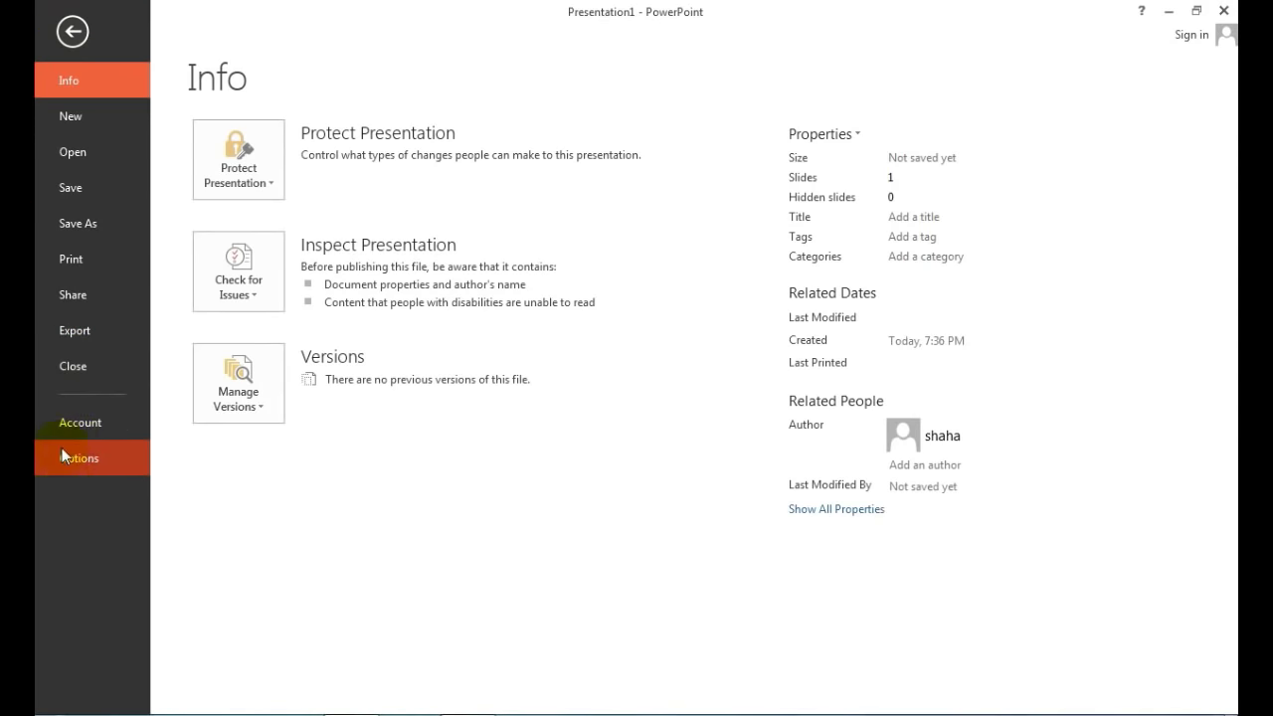
{"action": "left_click", "coordinate": [76, 450]}
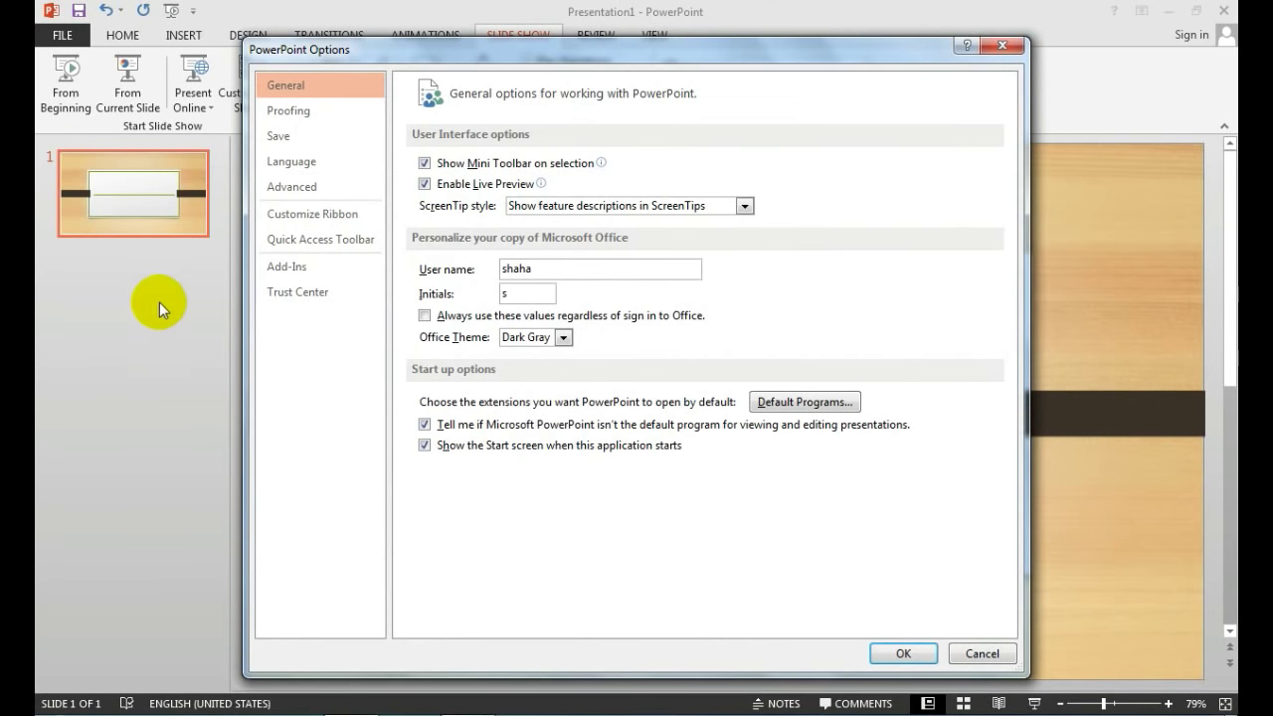
{"action": "left_click", "coordinate": [315, 217]}
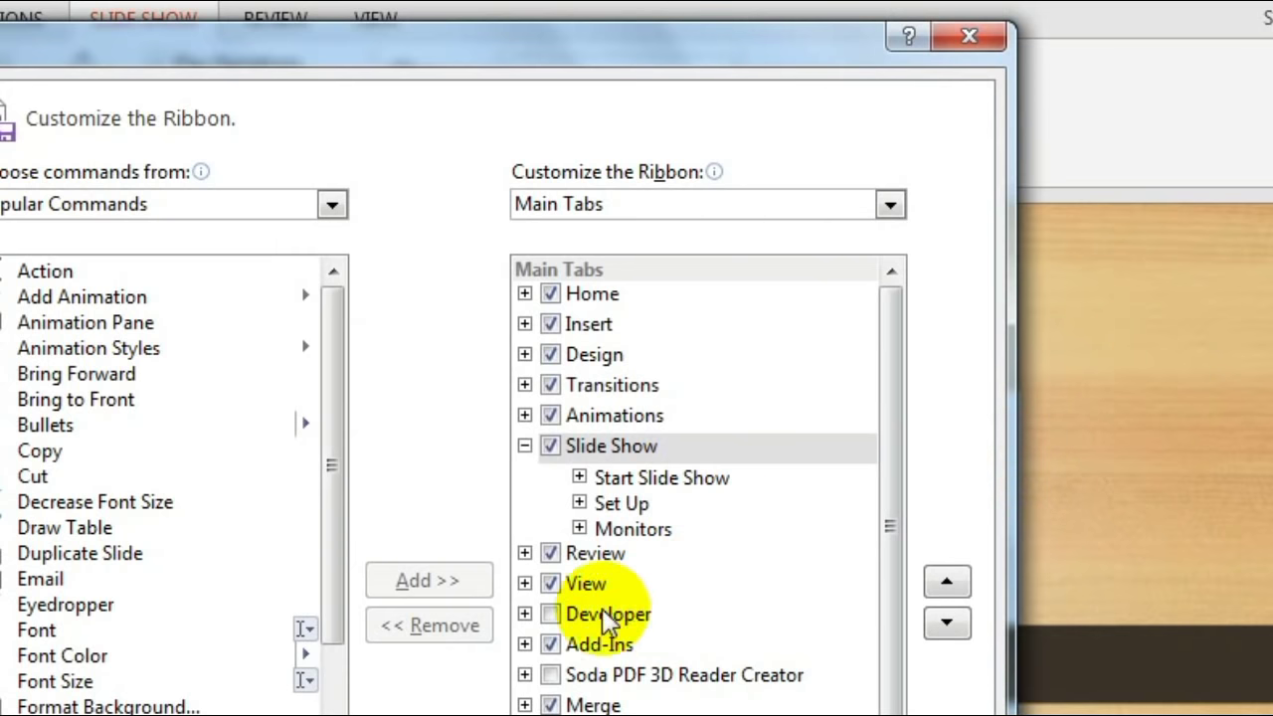
{"action": "left_click", "coordinate": [550, 614]}
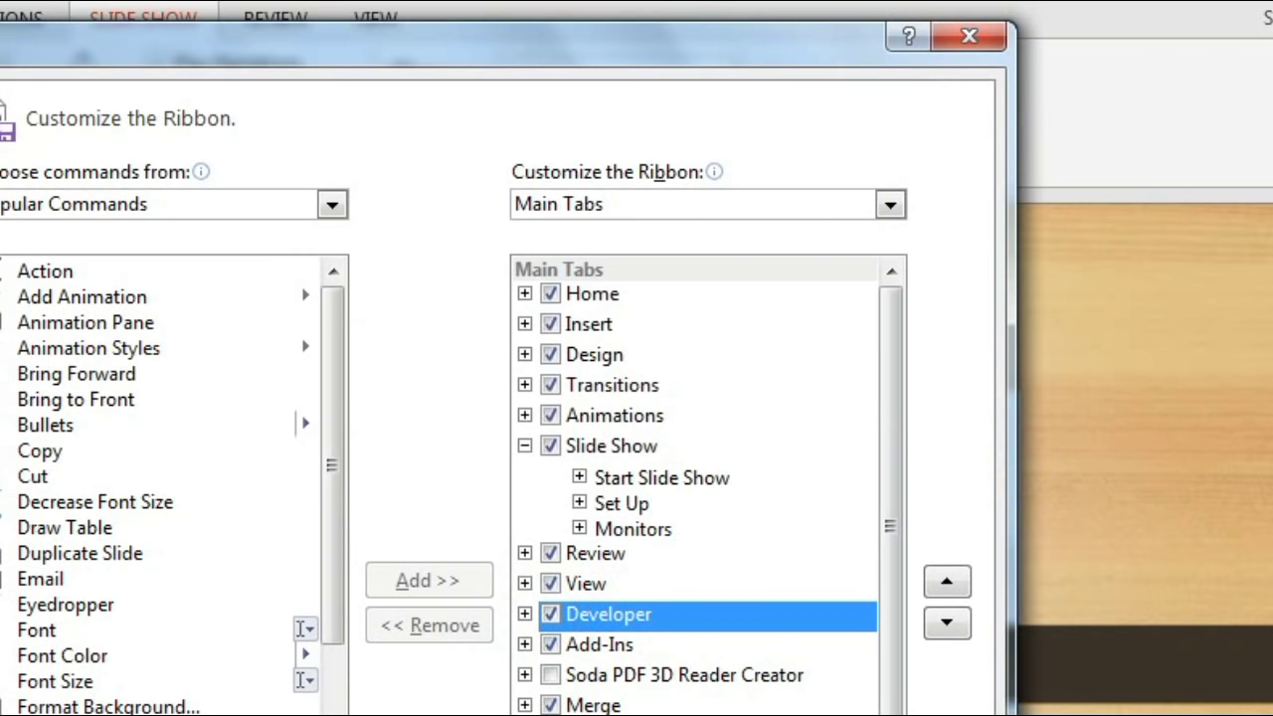
{"action": "left_click", "coordinate": [769, 715]}
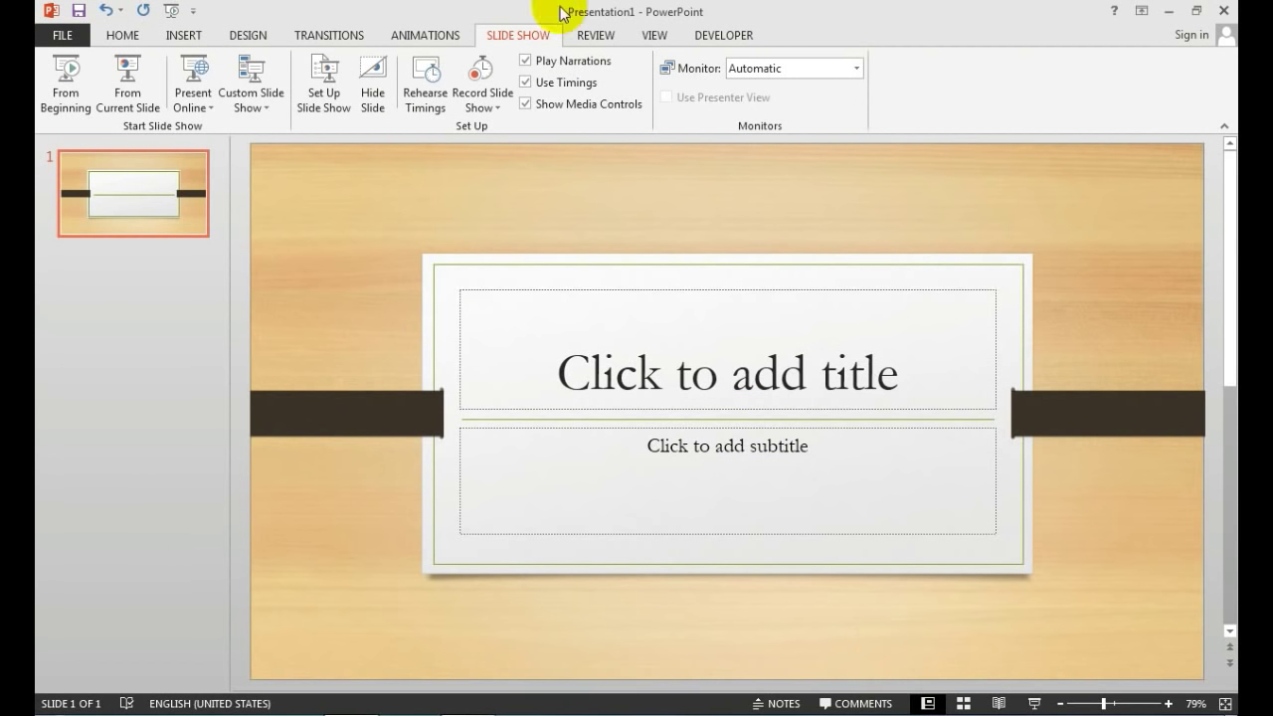
Duplicate the presentation's existing slide master in Slide Master view.
{"action": "left_click", "coordinate": [653, 34]}
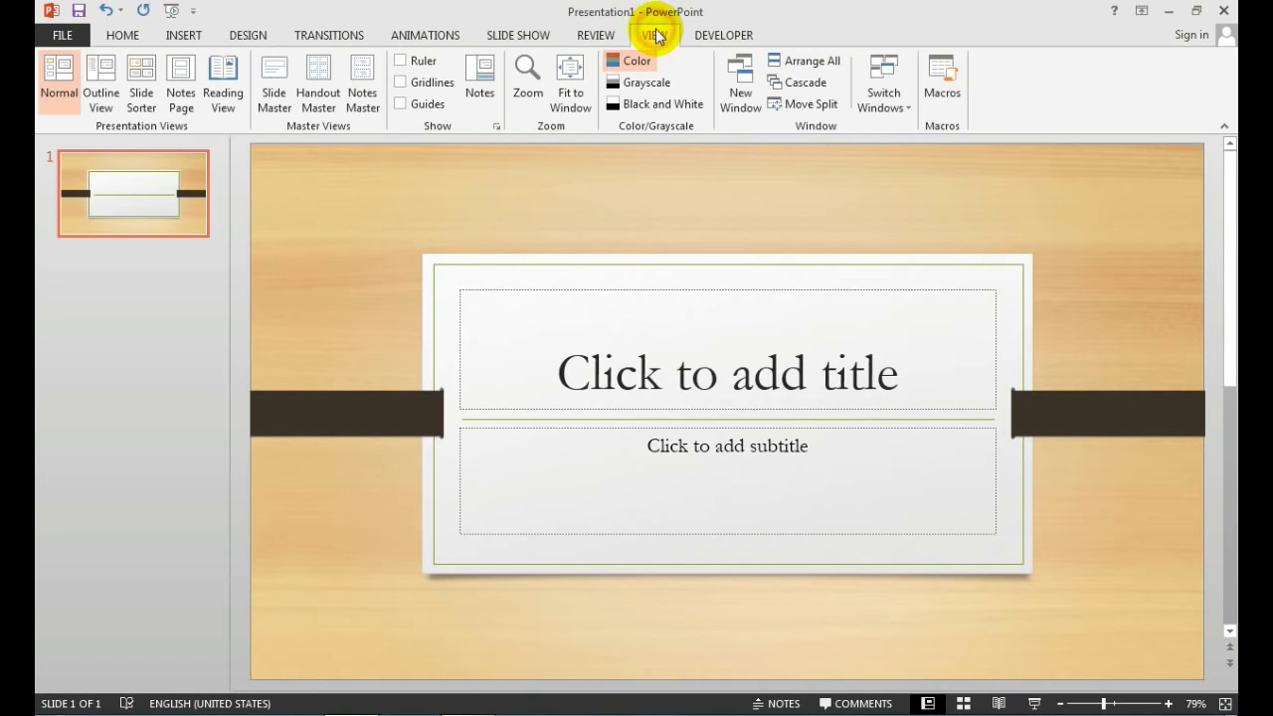
{"action": "left_click", "coordinate": [274, 72]}
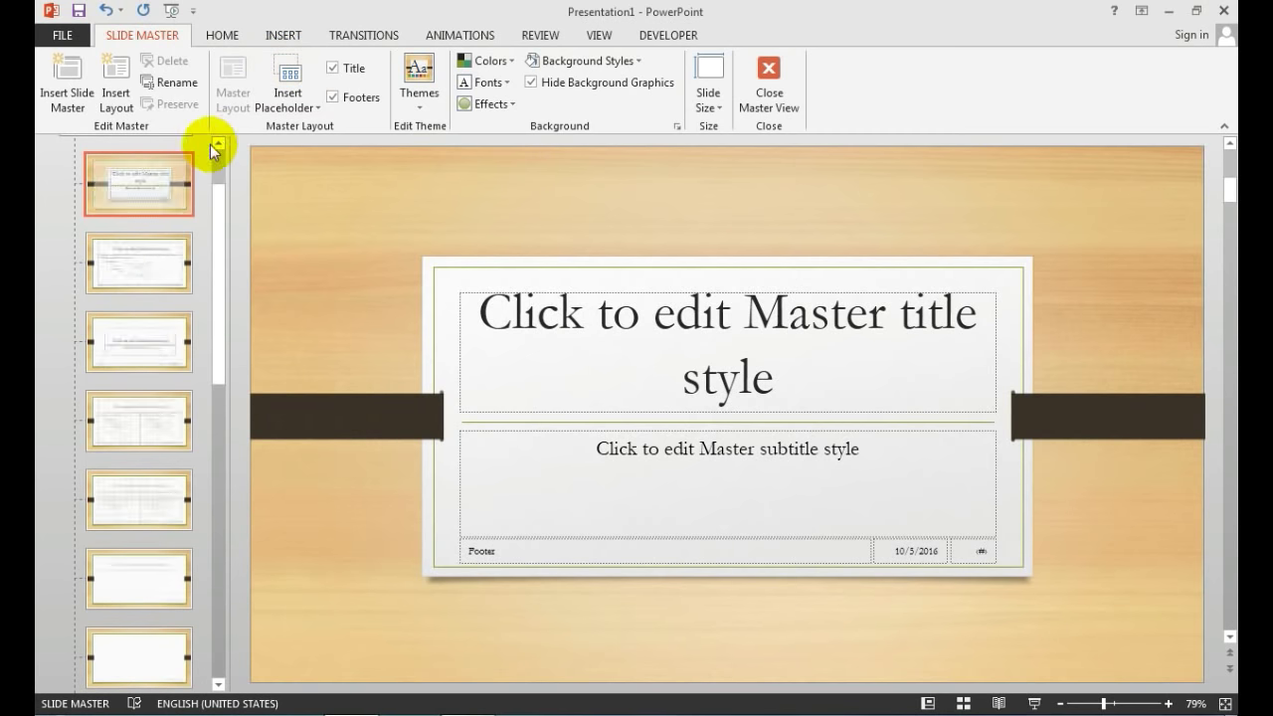
{"action": "left_click", "coordinate": [164, 188]}
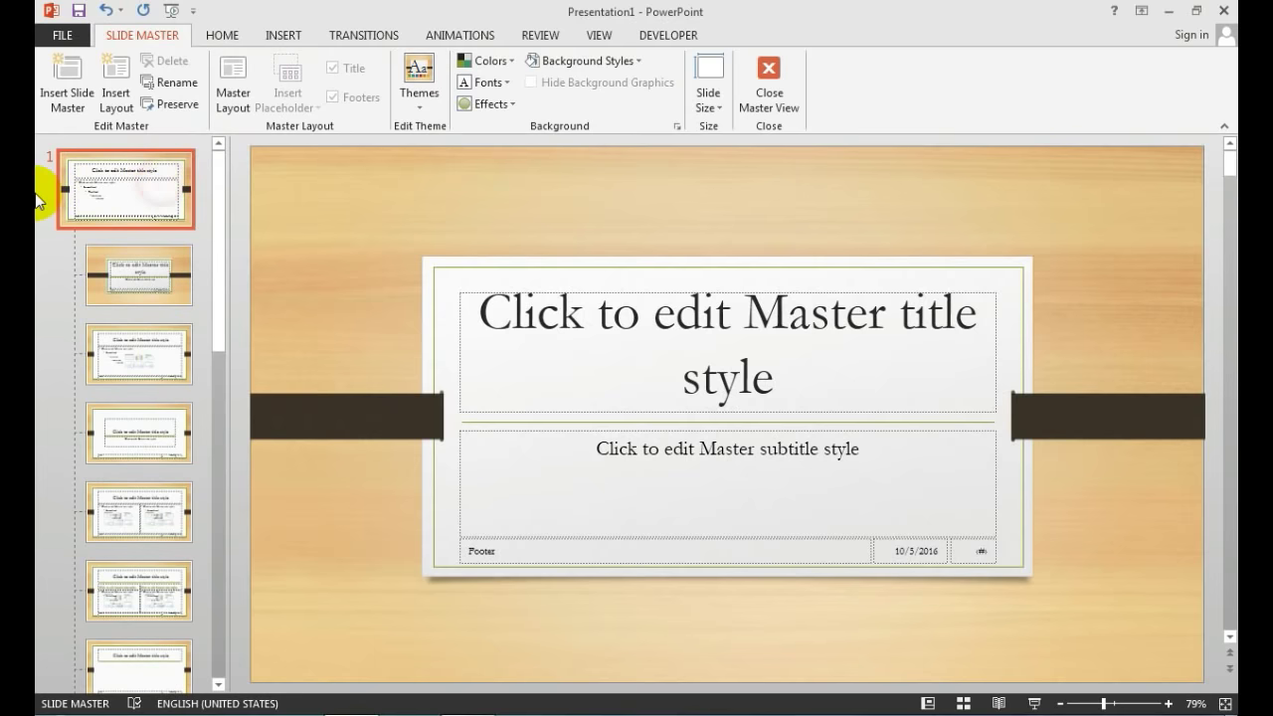
{"action": "right_click", "coordinate": [96, 193]}
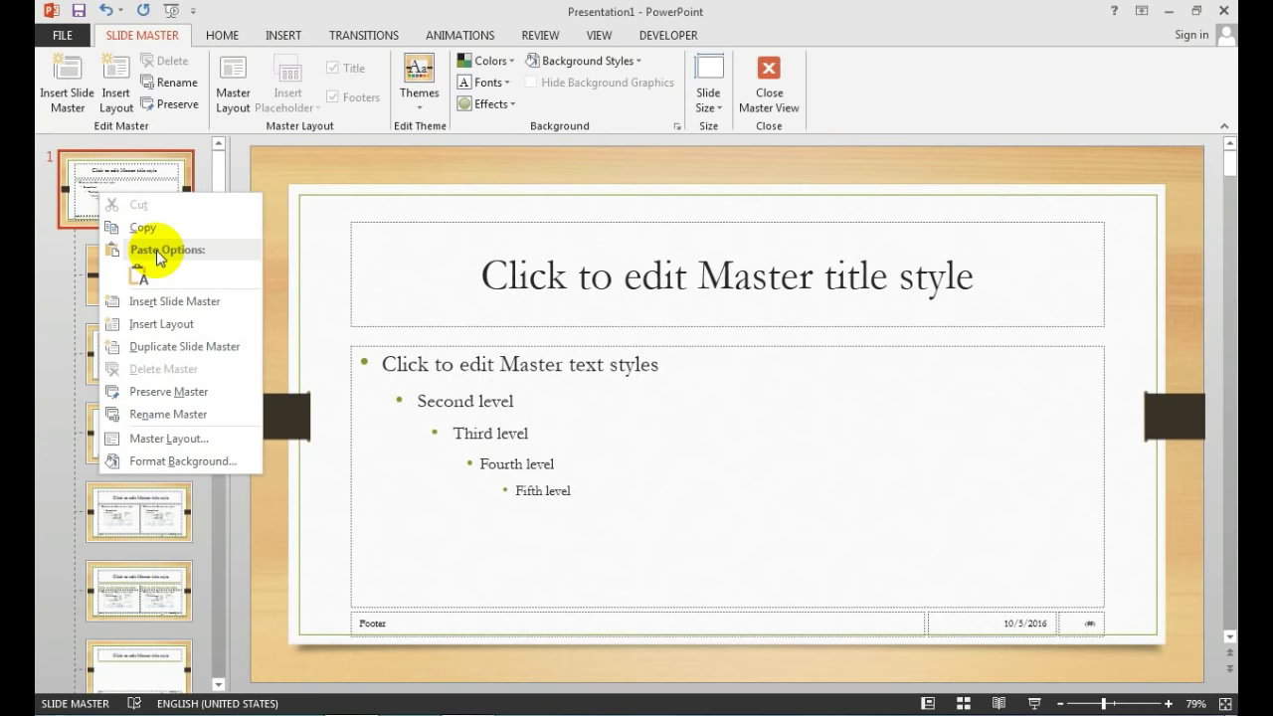
{"action": "left_click", "coordinate": [157, 347]}
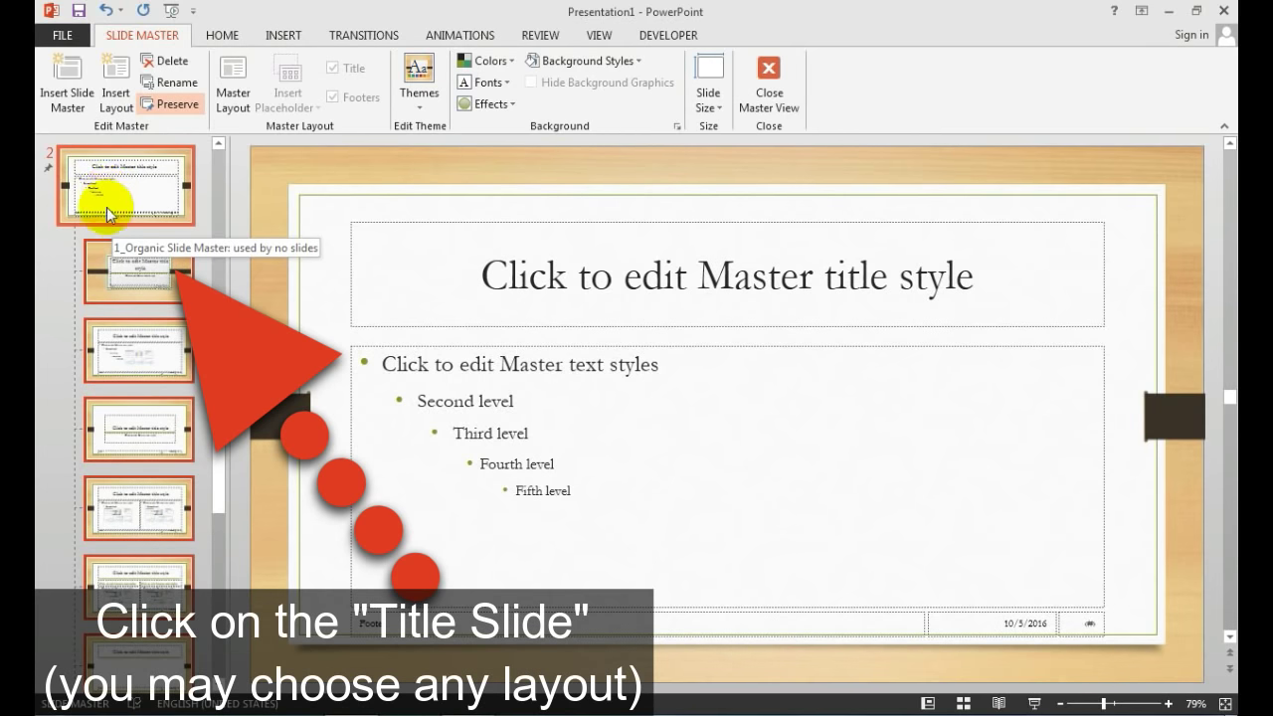
Delete the title, subtitle, footer, date and slide number placeholders from the duplicated master's Title Slide layout.
{"action": "left_click", "coordinate": [129, 260]}
{"action": "left_click", "coordinate": [478, 295]}
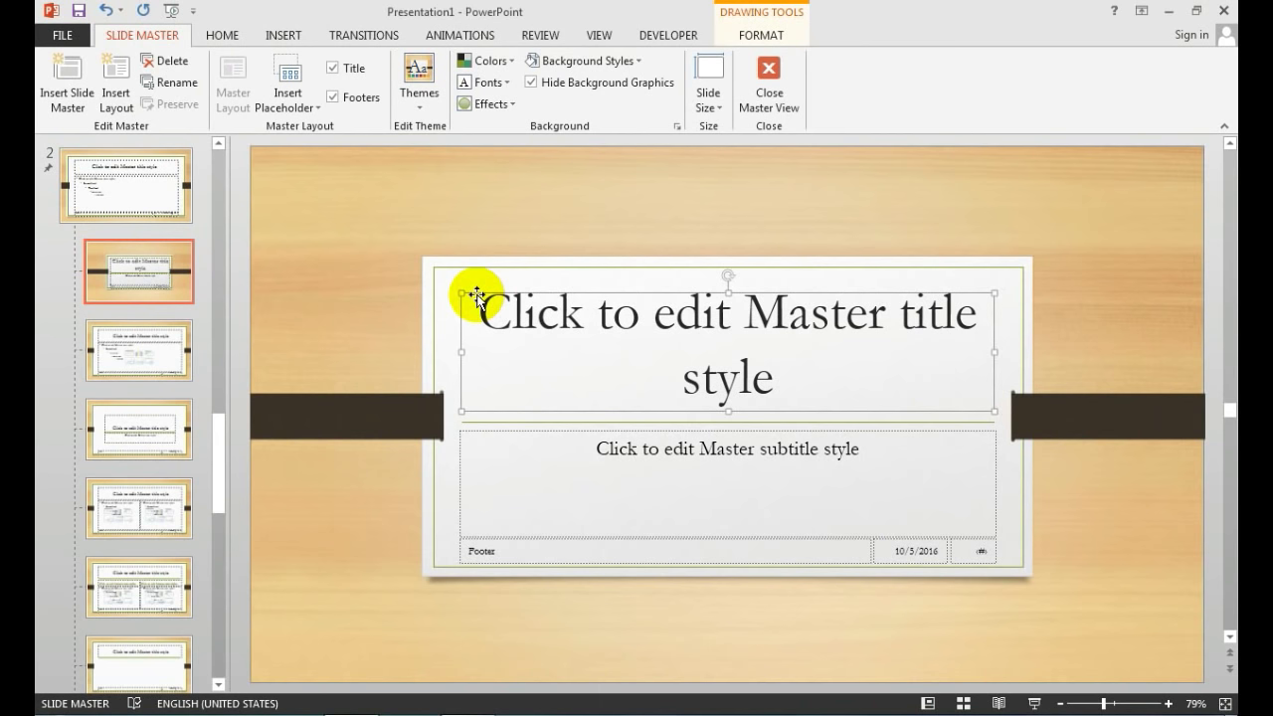
{"action": "key", "text": "Delete"}
{"action": "left_click", "coordinate": [499, 449]}
{"action": "key", "text": "Delete"}
{"action": "left_click", "coordinate": [489, 540]}
{"action": "key", "text": "Delete"}
{"action": "left_click", "coordinate": [910, 552]}
{"action": "left_click", "coordinate": [965, 540], "text": "shift"}
{"action": "key", "text": "Delete"}
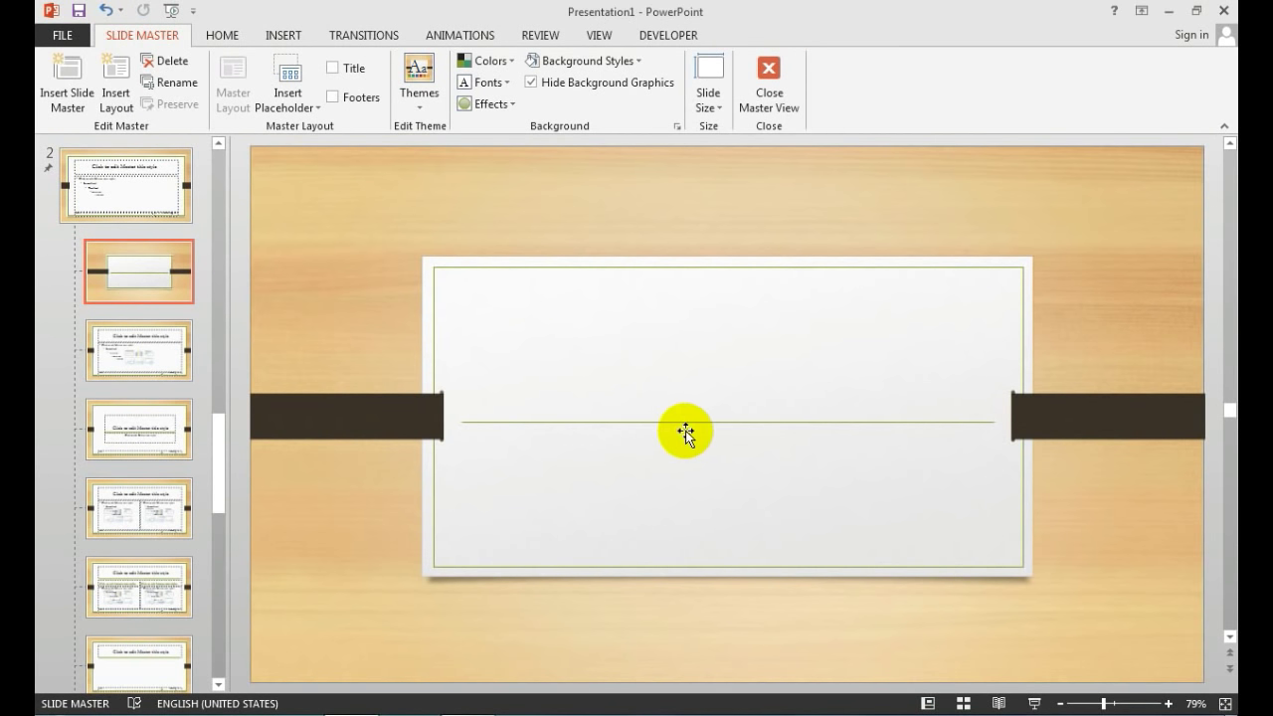
Insert a text box reading "Congratulations" above the green line on the layout's white card.
{"action": "left_click", "coordinate": [229, 35]}
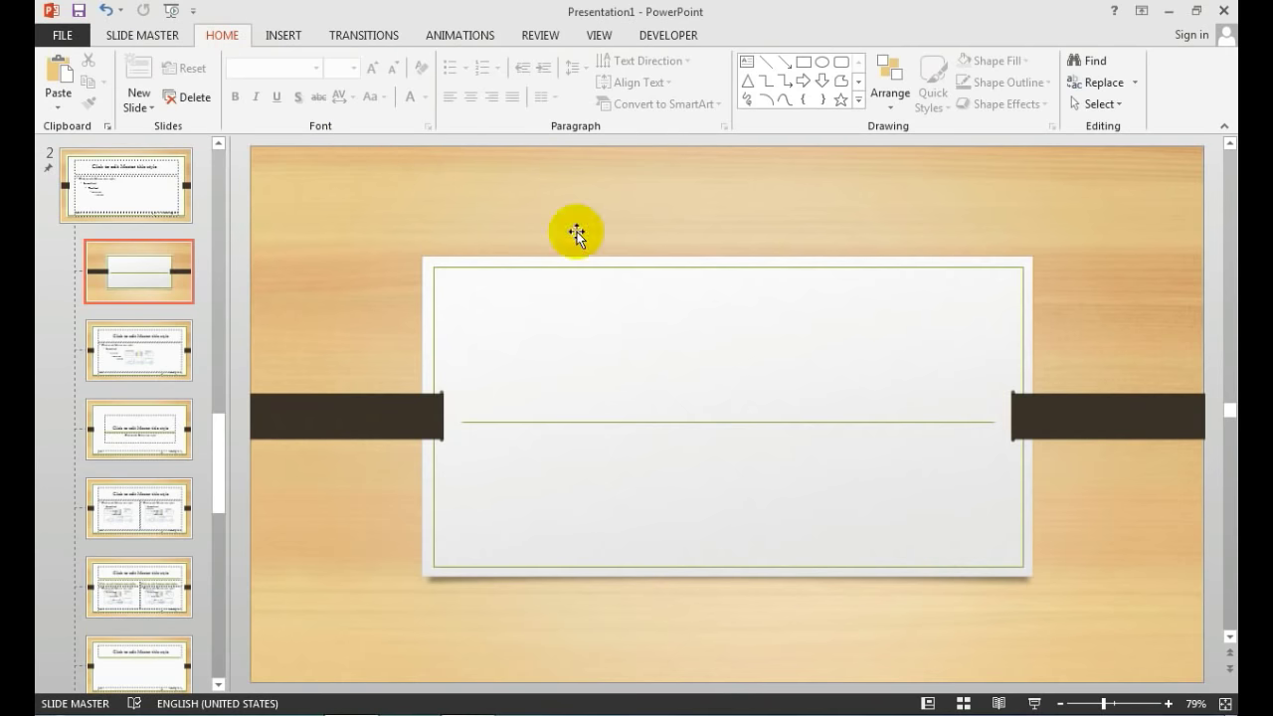
{"action": "left_click", "coordinate": [746, 62]}
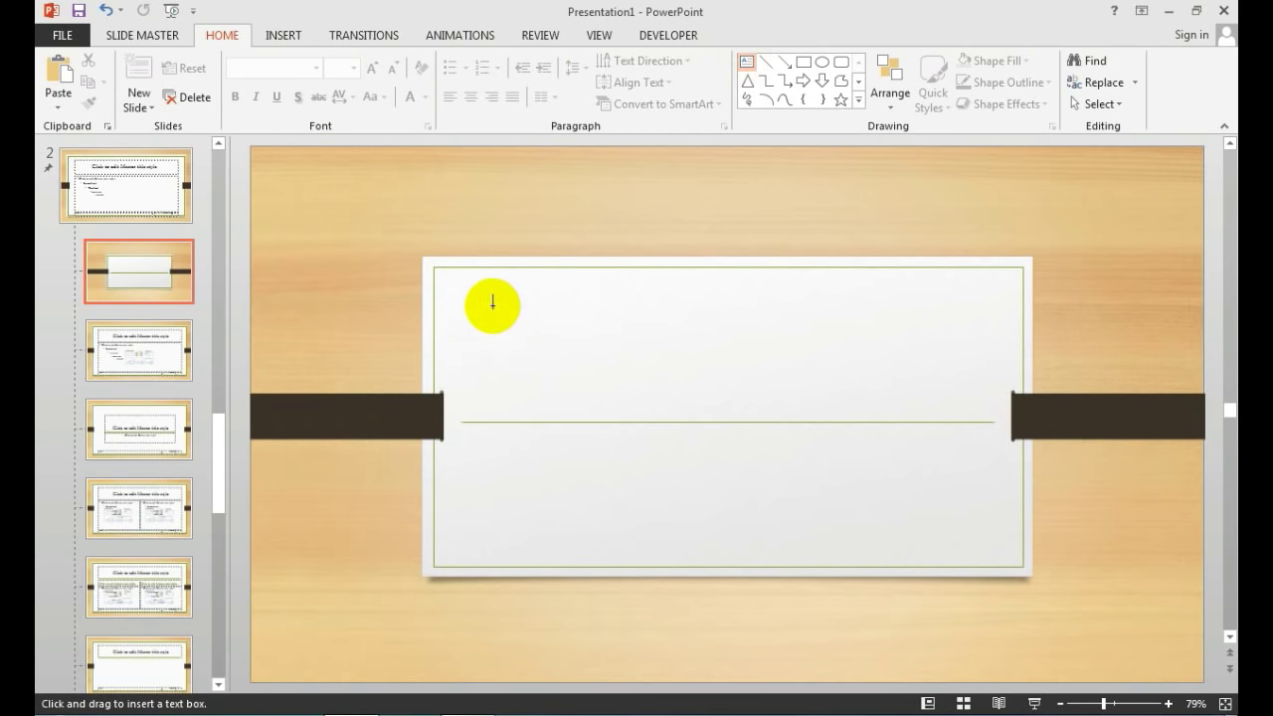
{"action": "mouse_move", "coordinate": [461, 302]}
{"action": "left_mouse_down"}
{"action": "mouse_move", "coordinate": [546, 344]}
{"action": "mouse_move", "coordinate": [992, 406]}
{"action": "mouse_move", "coordinate": [971, 398]}
{"action": "left_mouse_up"}
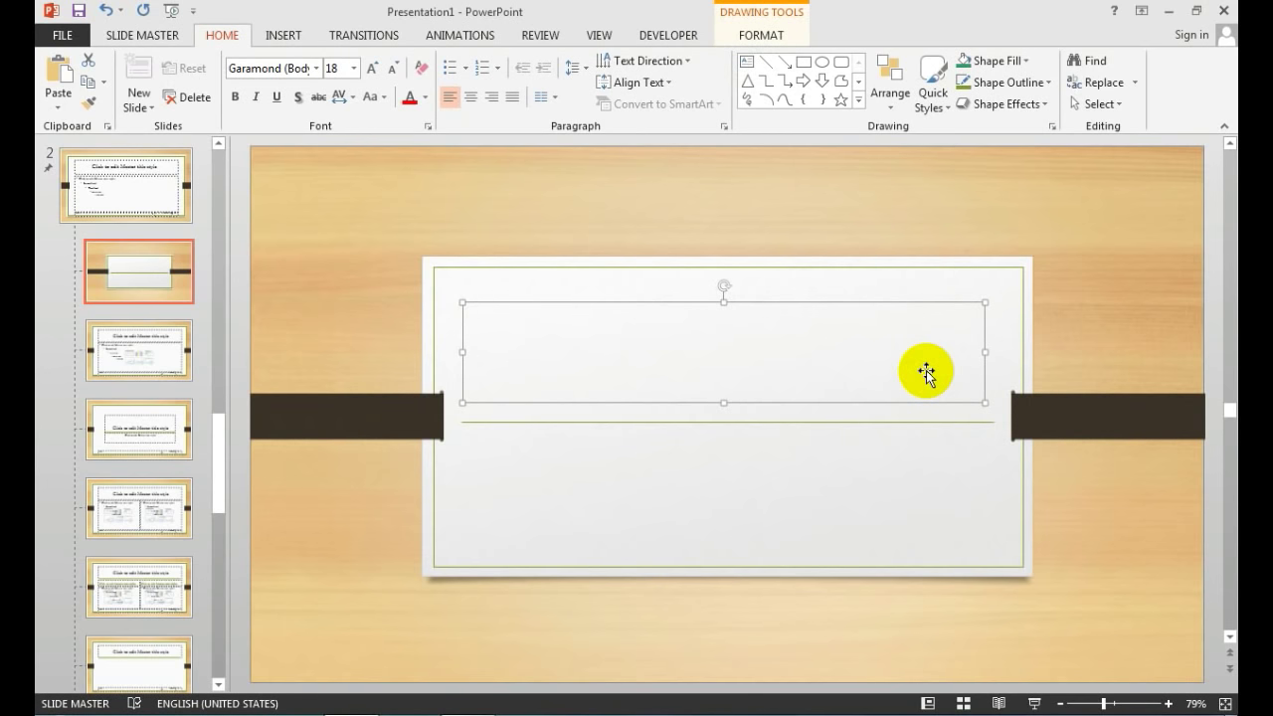
{"action": "type", "text": "Congratulations."}
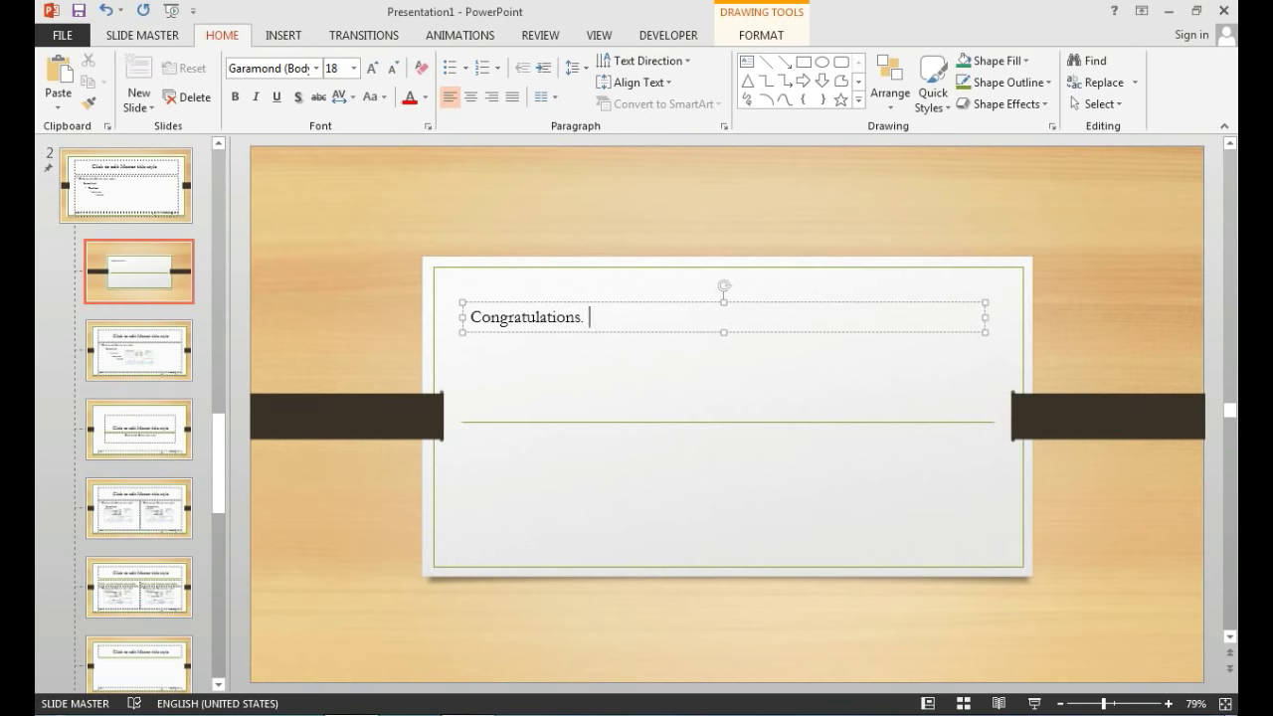
{"action": "key", "text": "BackSpace"}
{"action": "key", "text": "BackSpace"}
Format the "Congratulations" text at size 60 with centre alignment and shift its box slightly down.
{"action": "left_click", "coordinate": [701, 302]}
{"action": "left_click", "coordinate": [372, 68]}
{"action": "left_click", "coordinate": [372, 68]}
{"action": "left_click", "coordinate": [471, 97]}
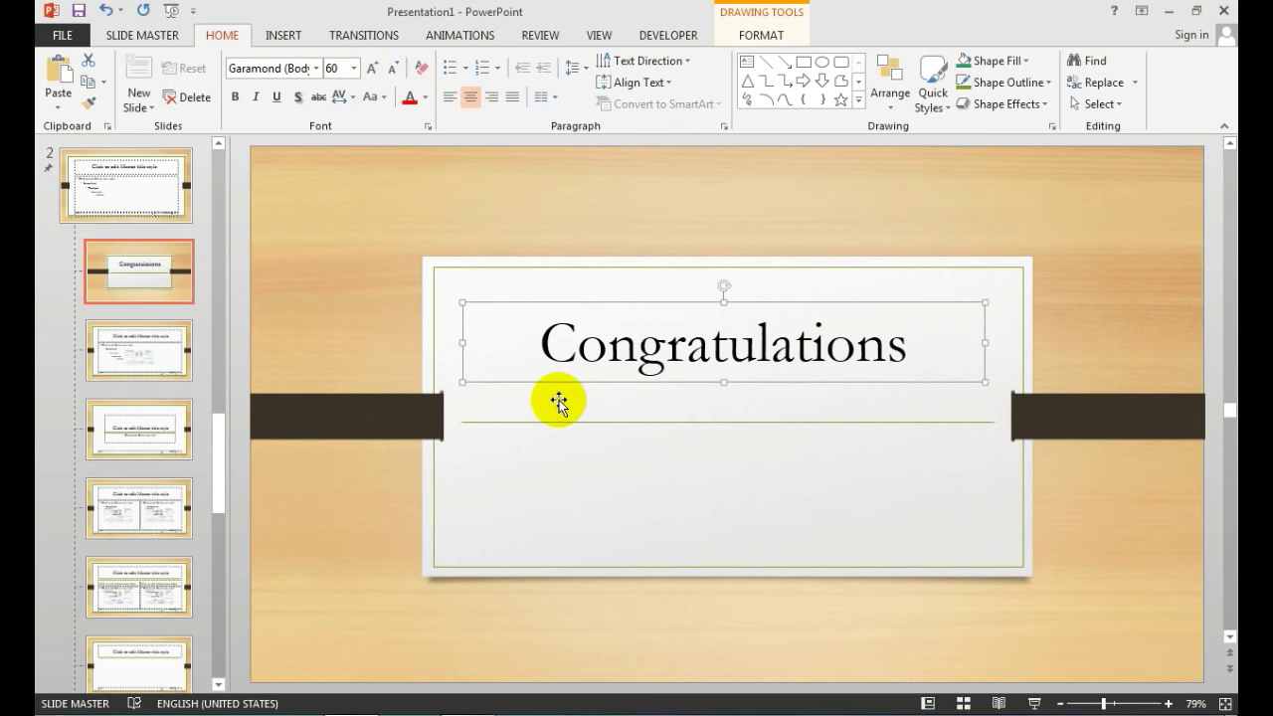
{"action": "left_click_drag", "start_coordinate": [561, 385], "coordinate": [562, 390]}
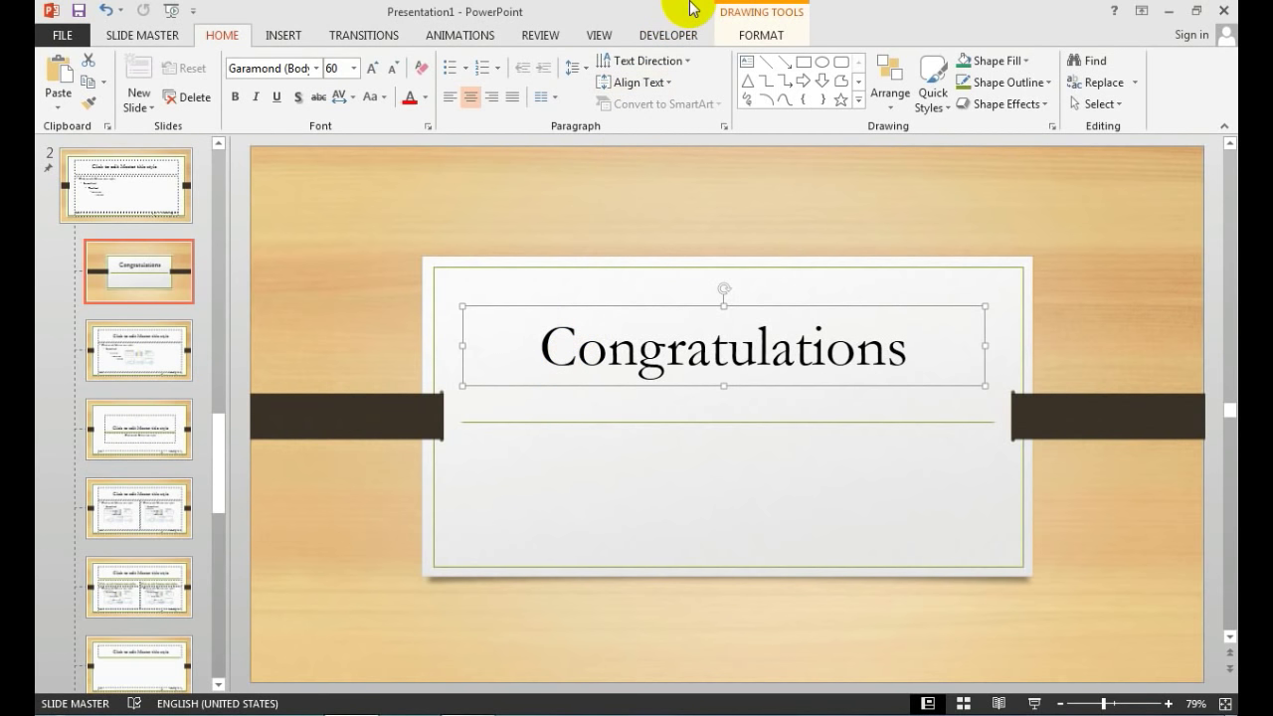
Draw a label control about 110 points wide and 81 points high below the green line.
{"action": "left_click", "coordinate": [688, 37]}
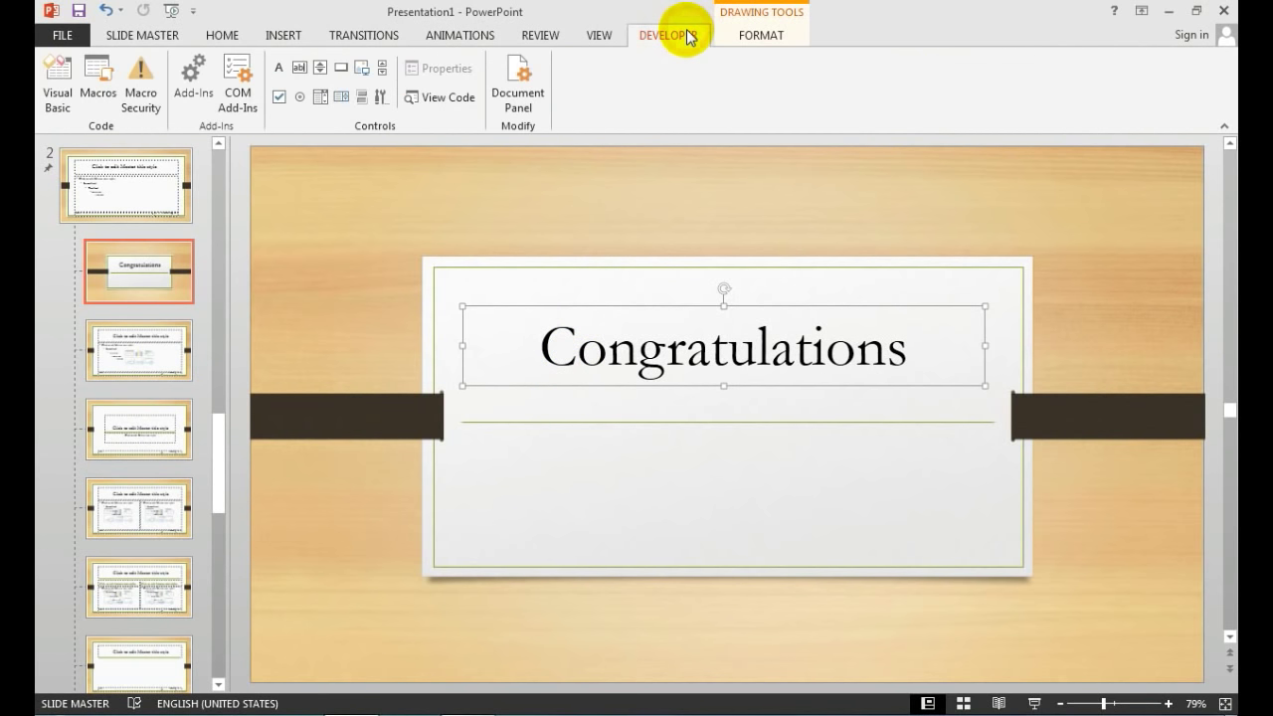
{"action": "left_click", "coordinate": [275, 75]}
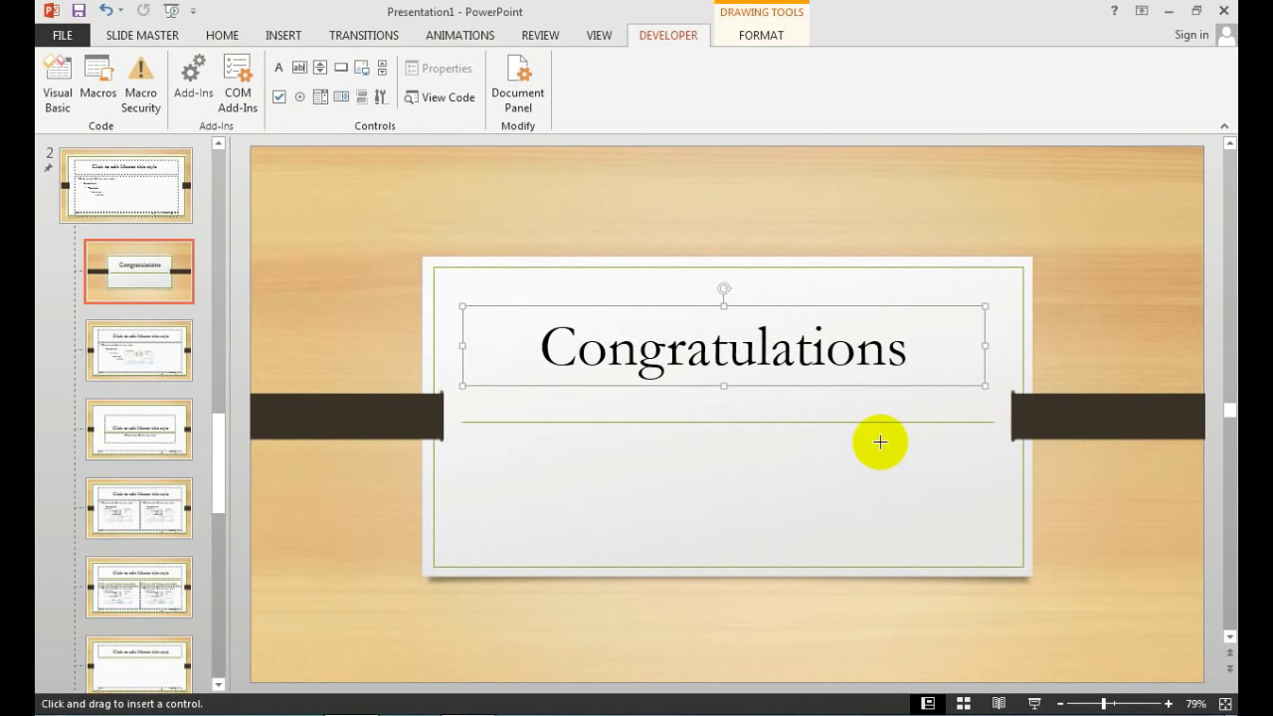
{"action": "left_click_drag", "start_coordinate": [864, 439], "coordinate": [753, 521]}
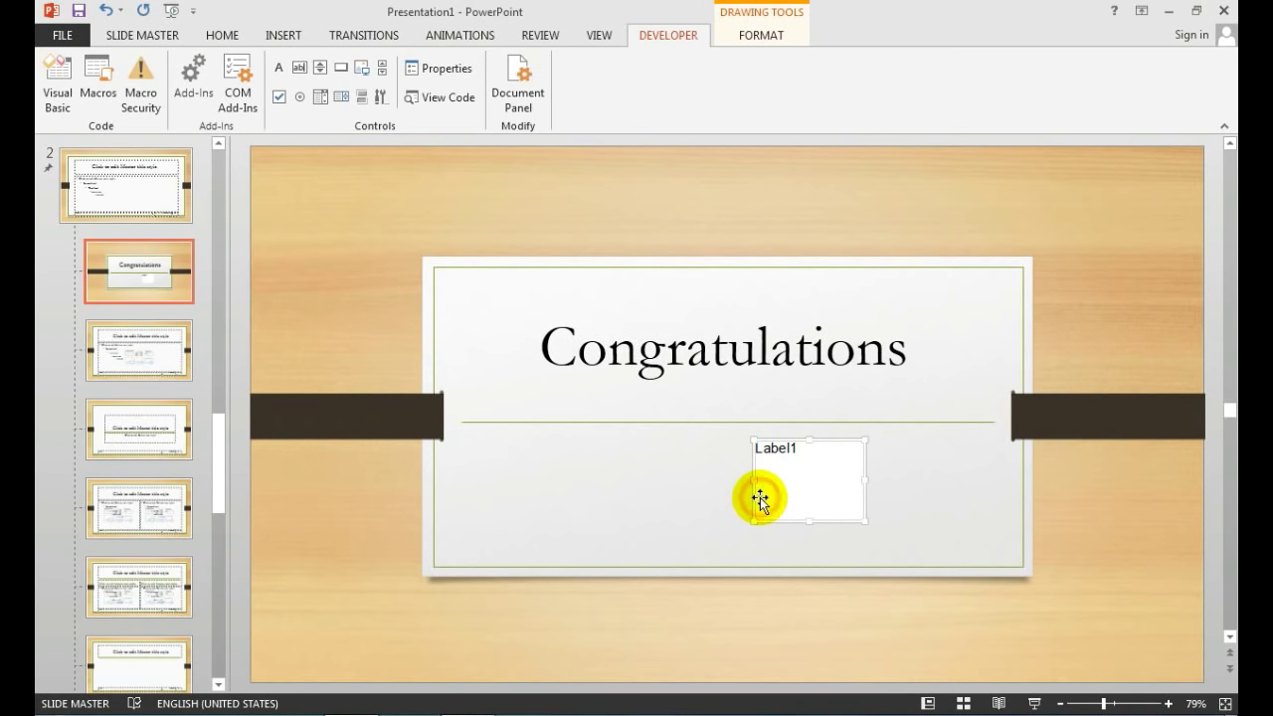
Set the label control's name to Points and its caption to 0 in its properties.
{"action": "left_click", "coordinate": [440, 68]}
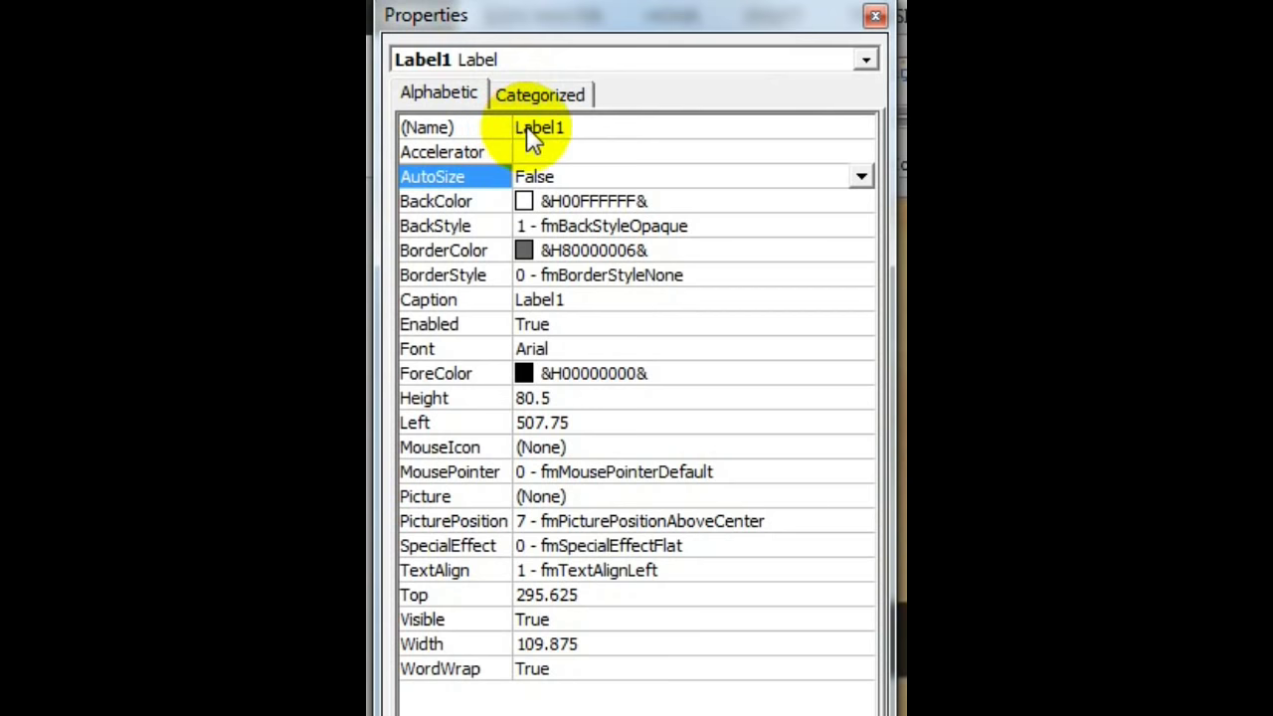
{"action": "left_click", "coordinate": [133, 102]}
{"action": "double_click", "coordinate": [590, 127]}
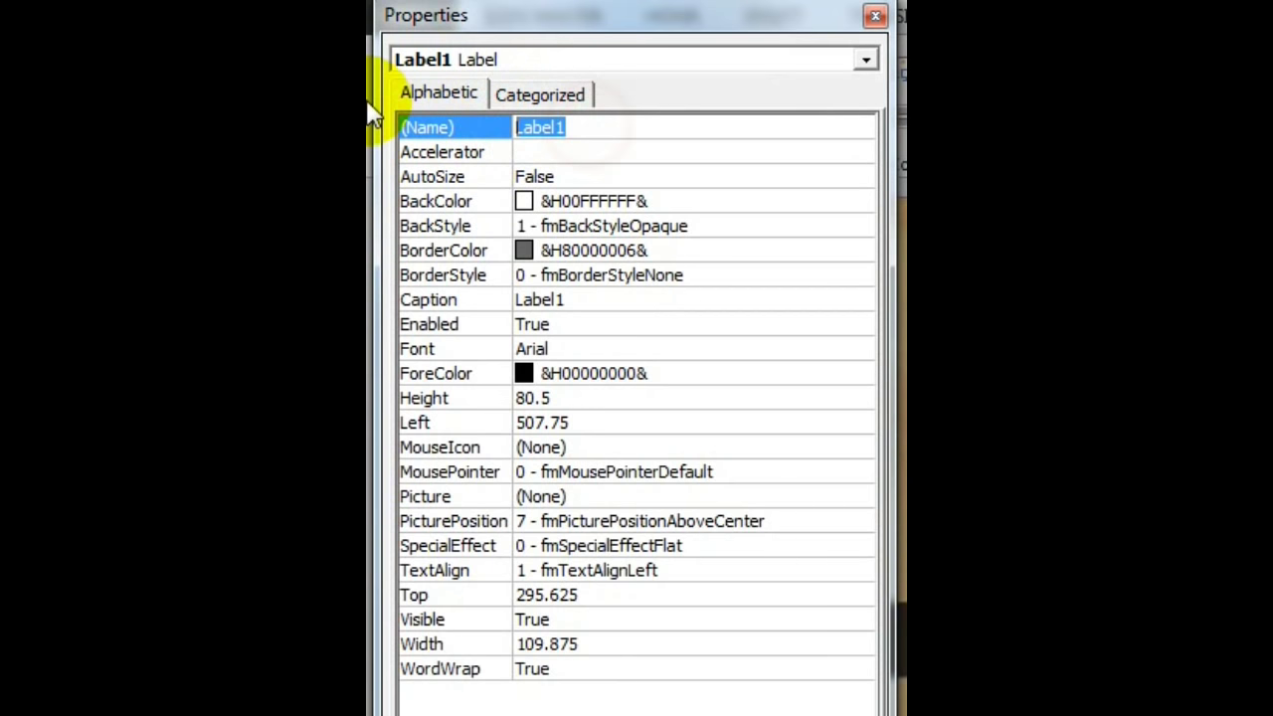
{"action": "type", "text": "Points"}
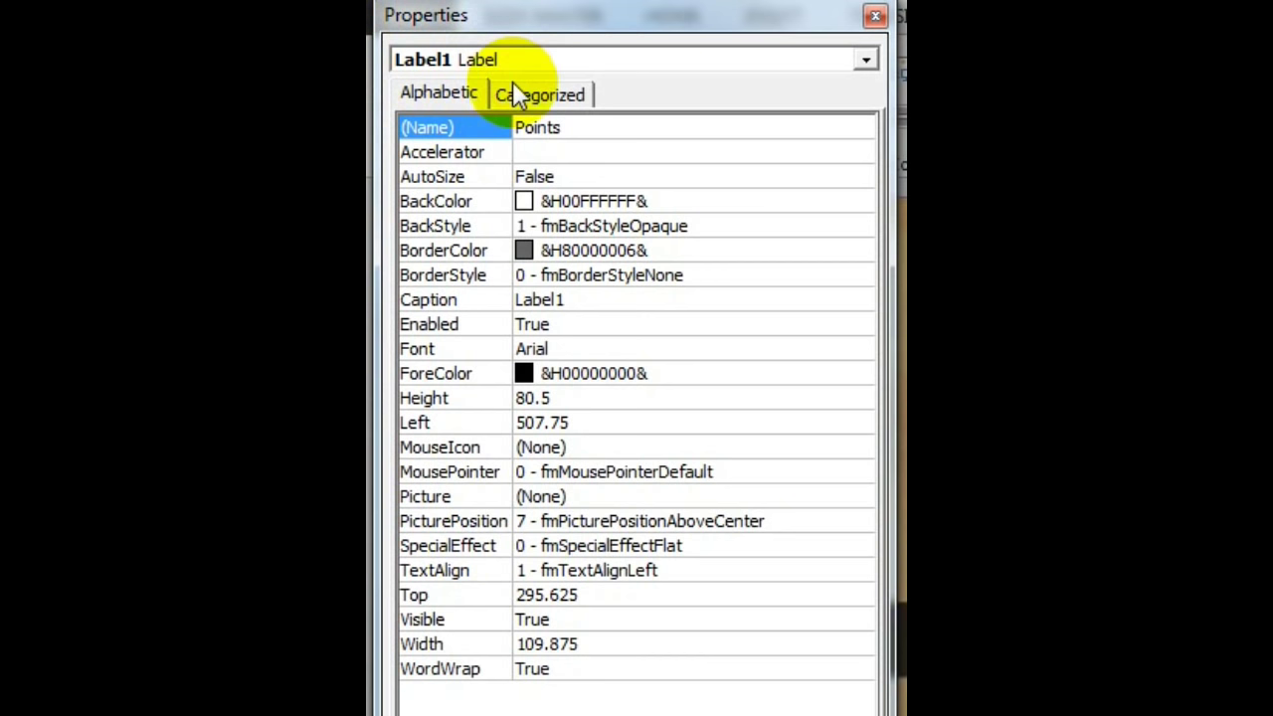
{"action": "left_click", "coordinate": [460, 300]}
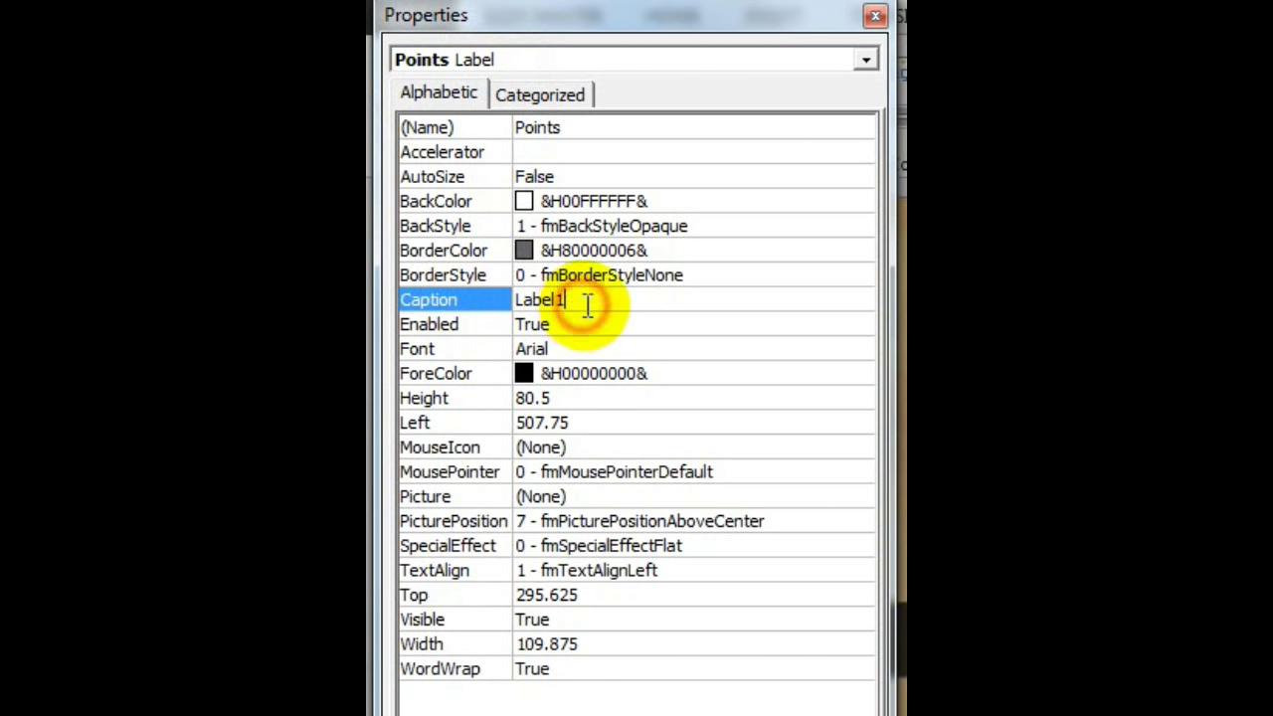
{"action": "left_click_drag", "start_coordinate": [583, 305], "coordinate": [394, 278]}
{"action": "type", "text": "0"}
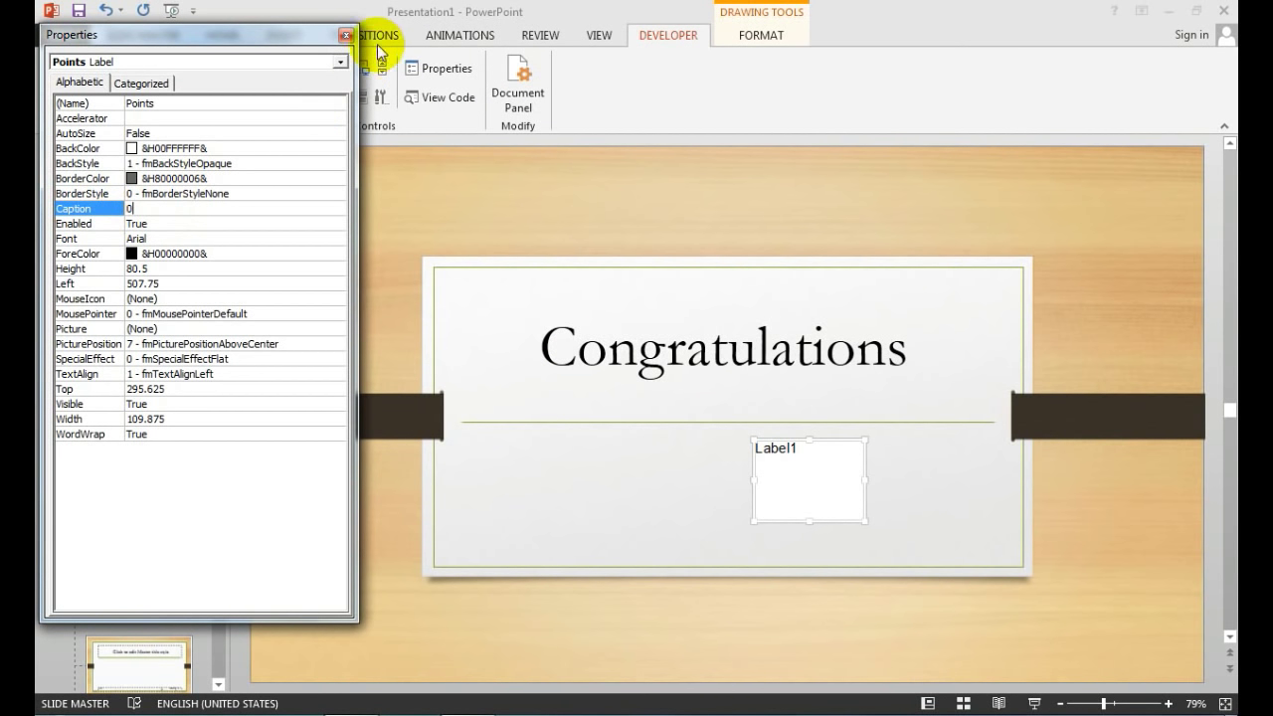
{"action": "left_click", "coordinate": [346, 37]}
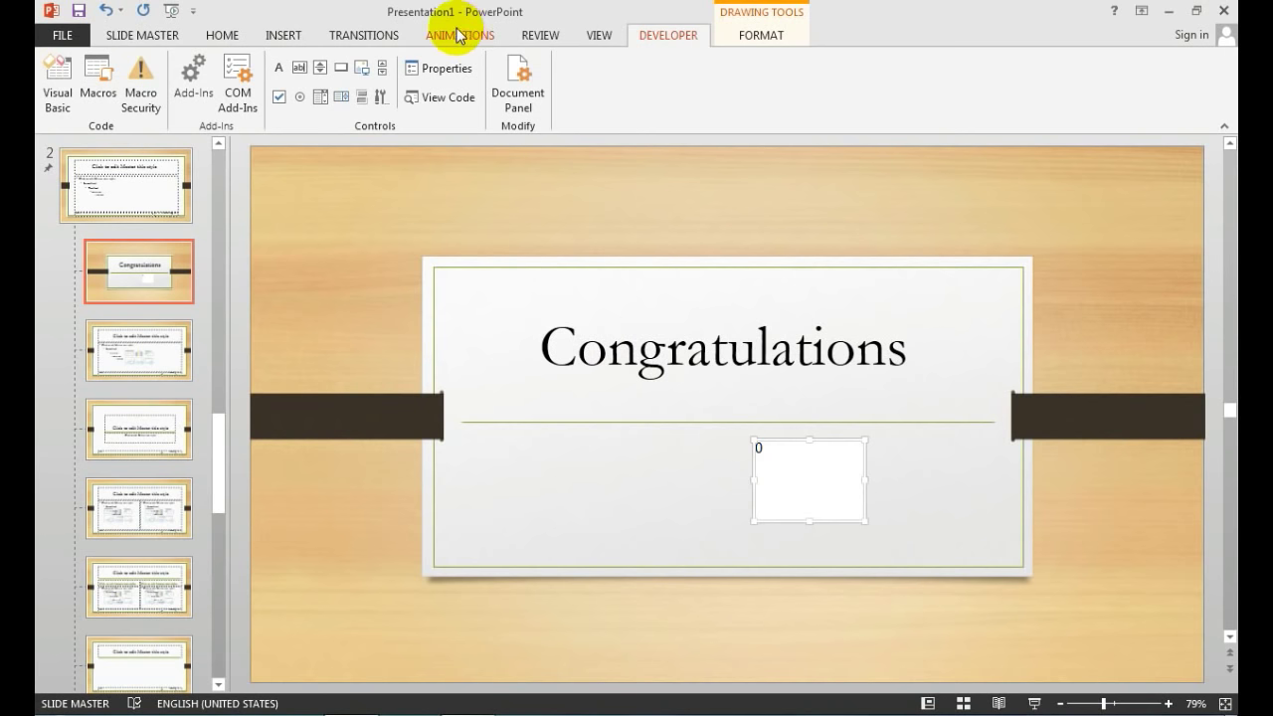
Open the layout's VBA code and remove the empty Points_Click procedure.
{"action": "left_click", "coordinate": [458, 97]}
{"action": "key", "text": "ctrl+a"}
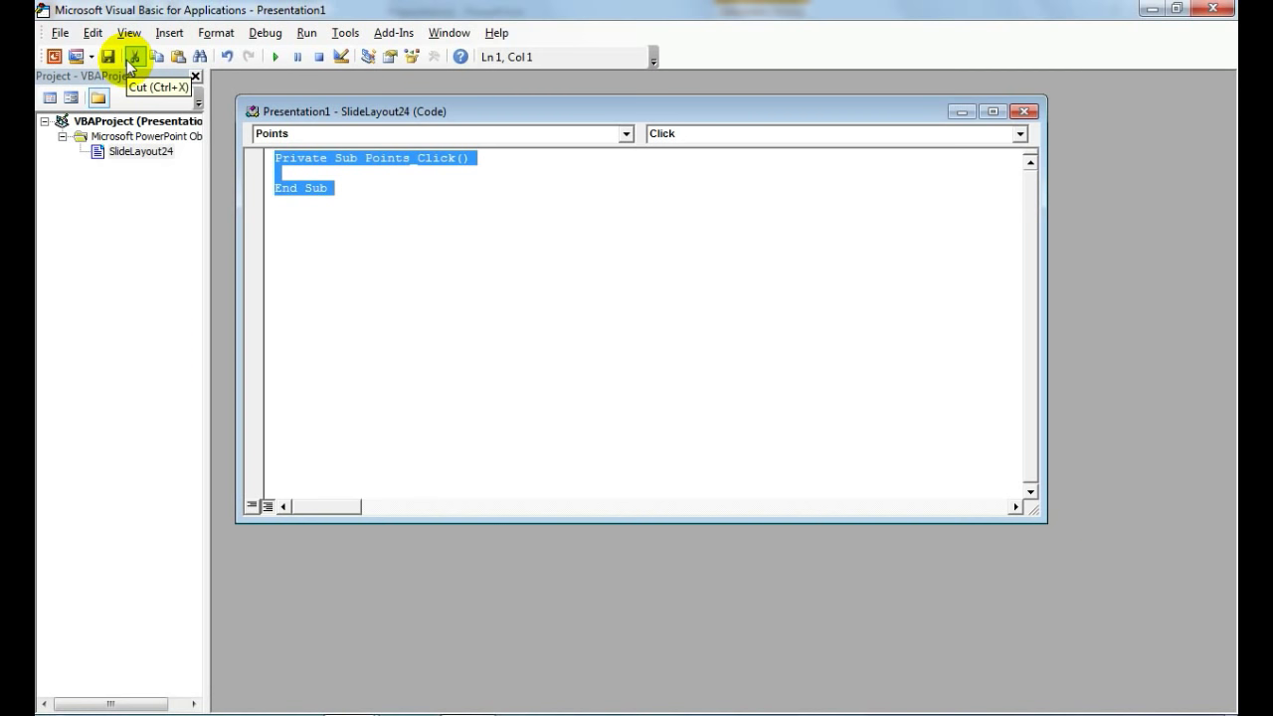
{"action": "left_click", "coordinate": [131, 58]}
Write a Sub named Correct containing the line Points.Caption = (Points.Caption) + 10.
{"action": "type", "text": "Sub Corre"}
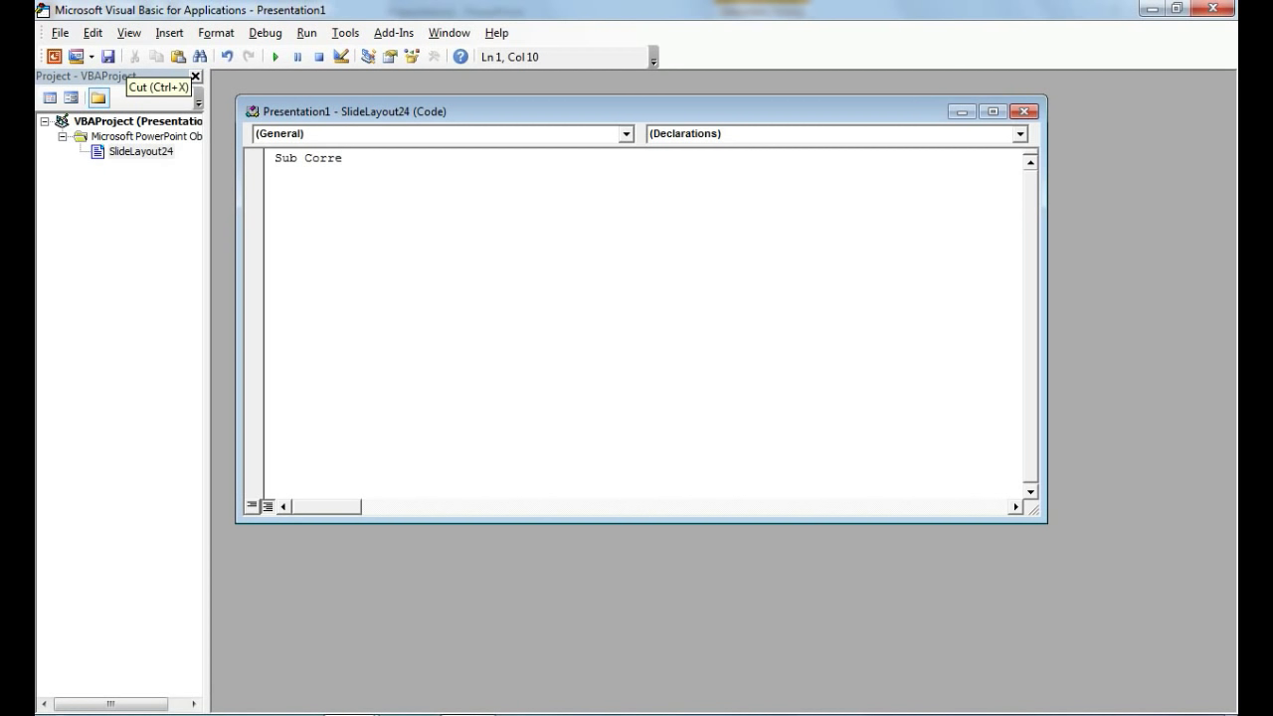
{"action": "type", "text": "ct"}
{"action": "key", "text": "Return"}
{"action": "type", "text": "Points.Caption"}
{"action": "key", "text": "Return"}
{"action": "key", "text": "BackSpace"}
{"action": "type", "text": "= (point"}
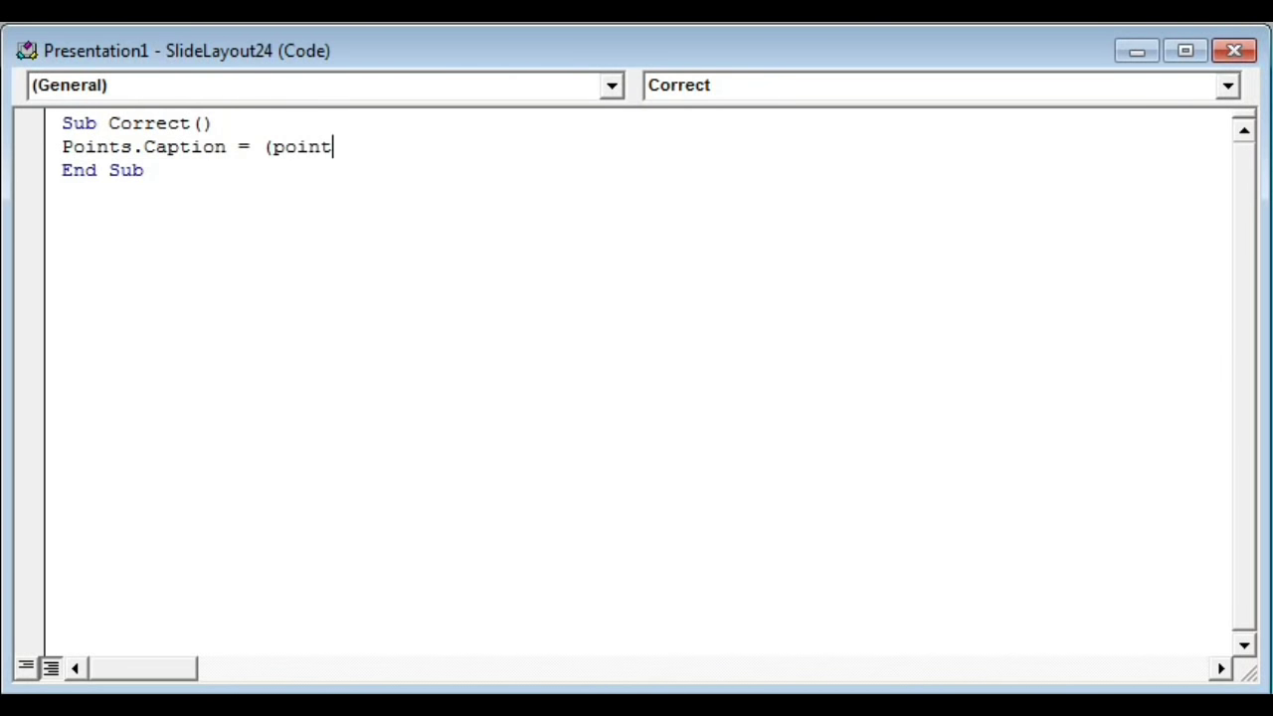
{"action": "type", "text": "s.Caption) + 10"}
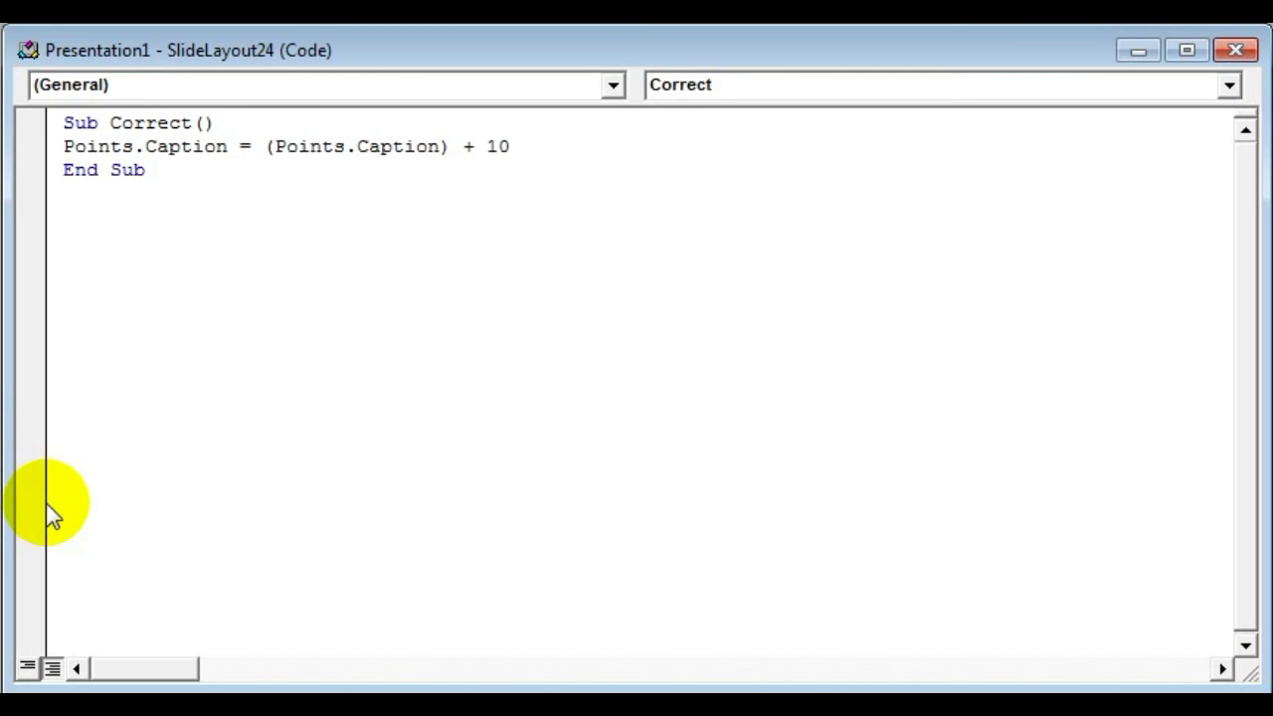
Add the line Output = MsgBox("Your Answer is correct, well done!", vbOKOnly, "Correct Answer") to the Correct Sub.
{"action": "key", "text": "Return"}
{"action": "type", "text": "Output ="}
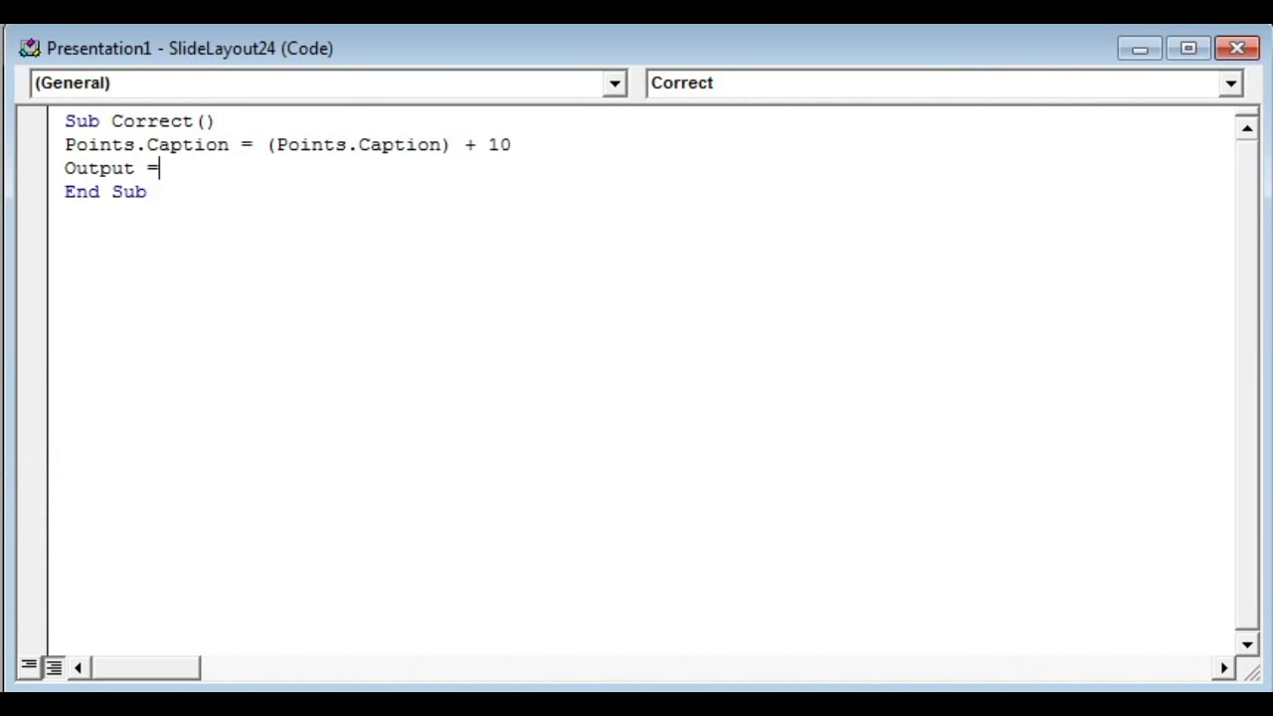
{"action": "type", "text": " MsgBox(\"Your Answer is"}
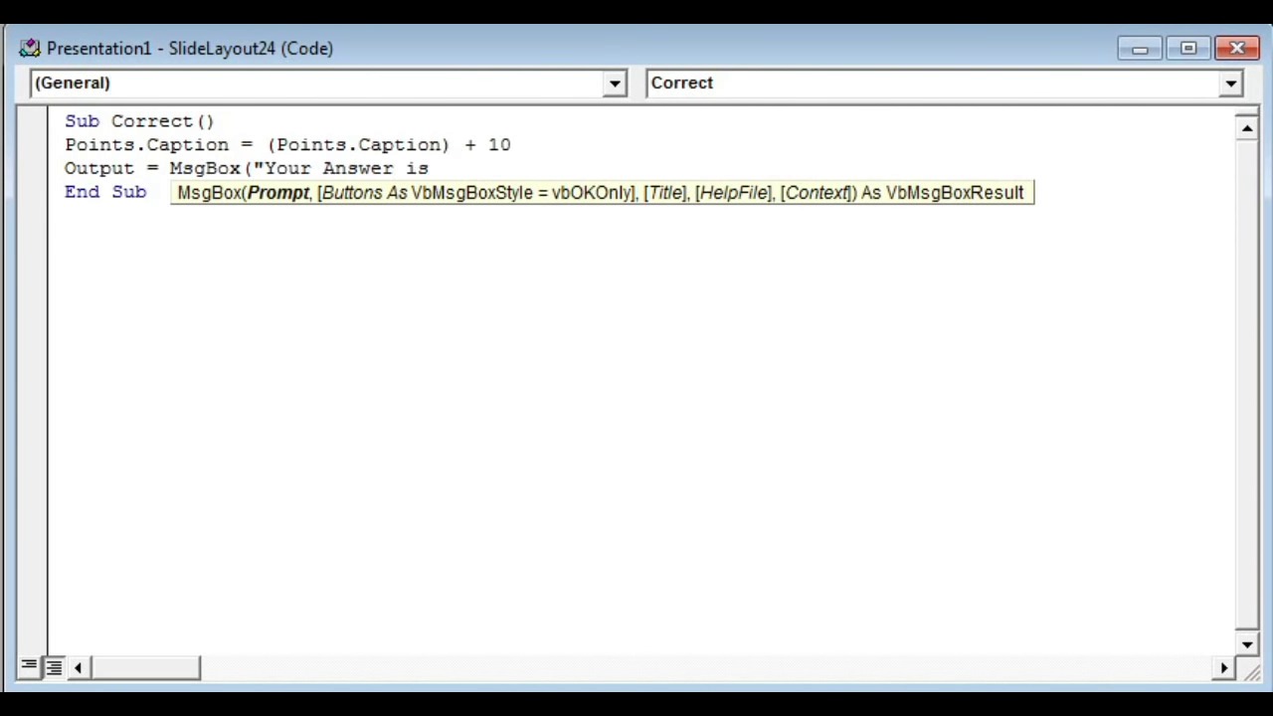
{"action": "type", "text": " correct, well done!\""}
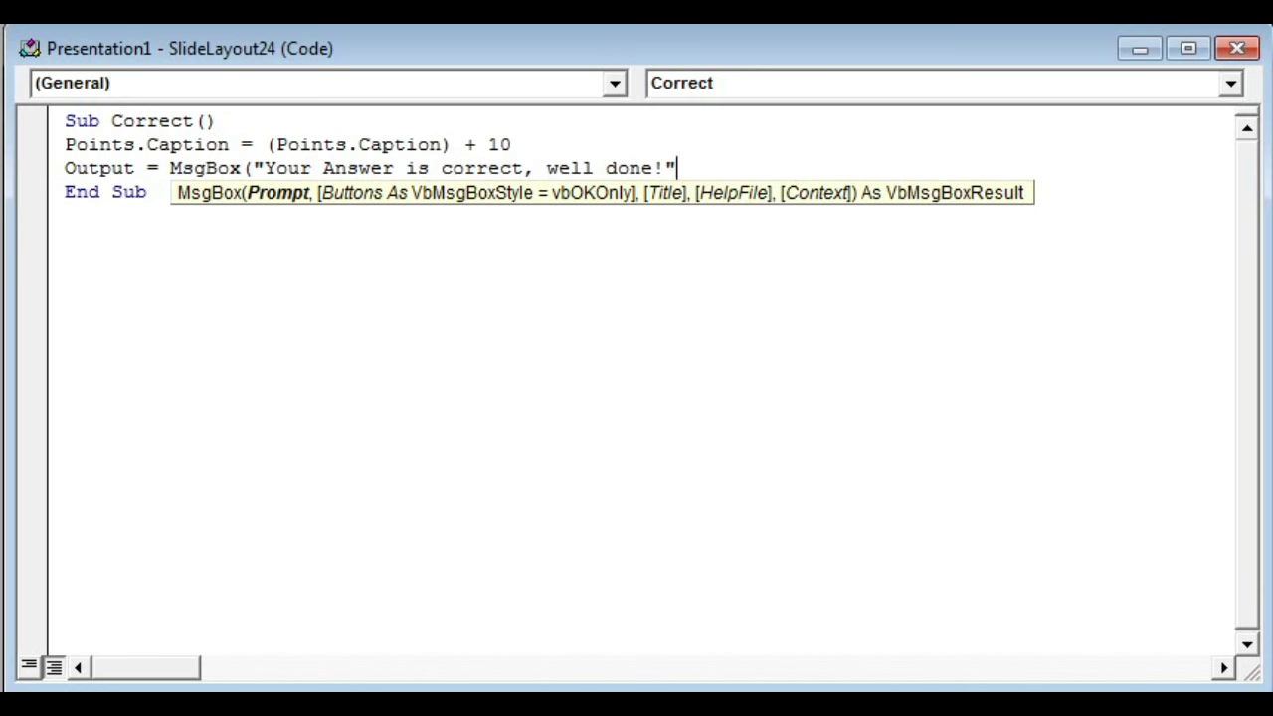
{"action": "type", "text": ", vbOKOnly"}
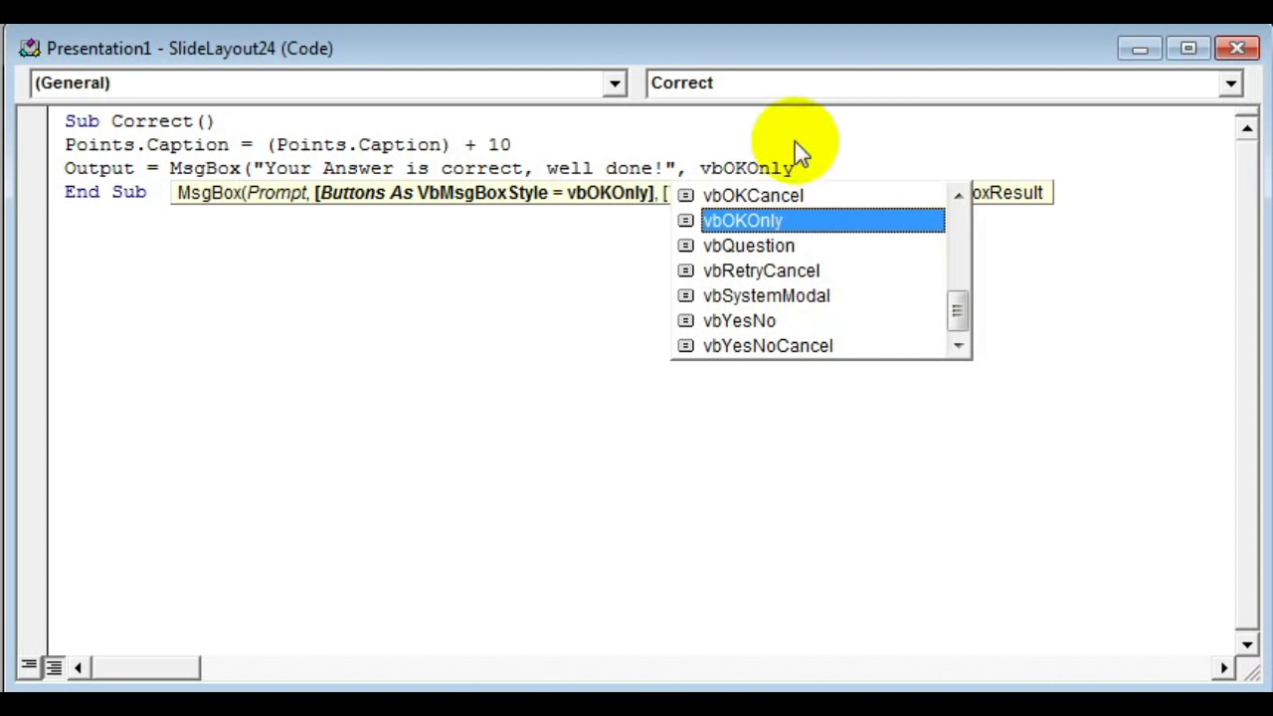
{"action": "key", "text": "Return"}
{"action": "key", "text": "Up"}
{"action": "key", "text": "End"}
{"action": "type", "text": ", \"Correct Answer\")"}
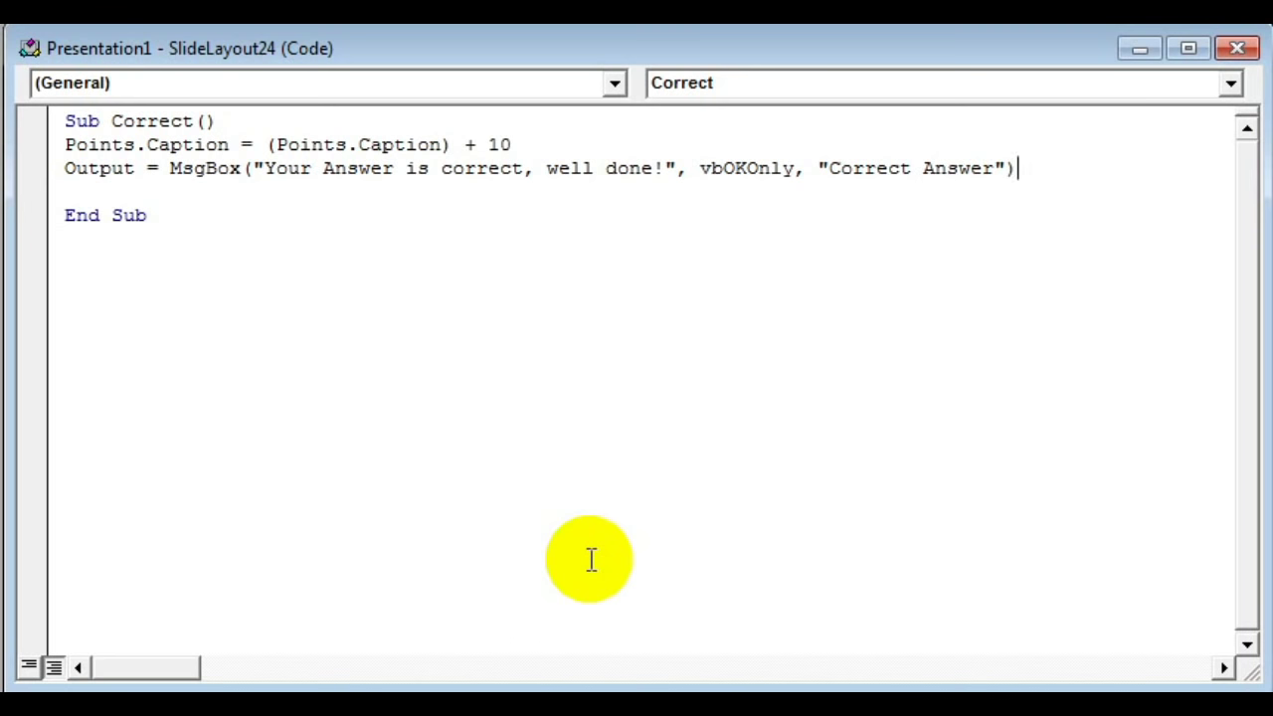
{"action": "key", "text": "F5"}
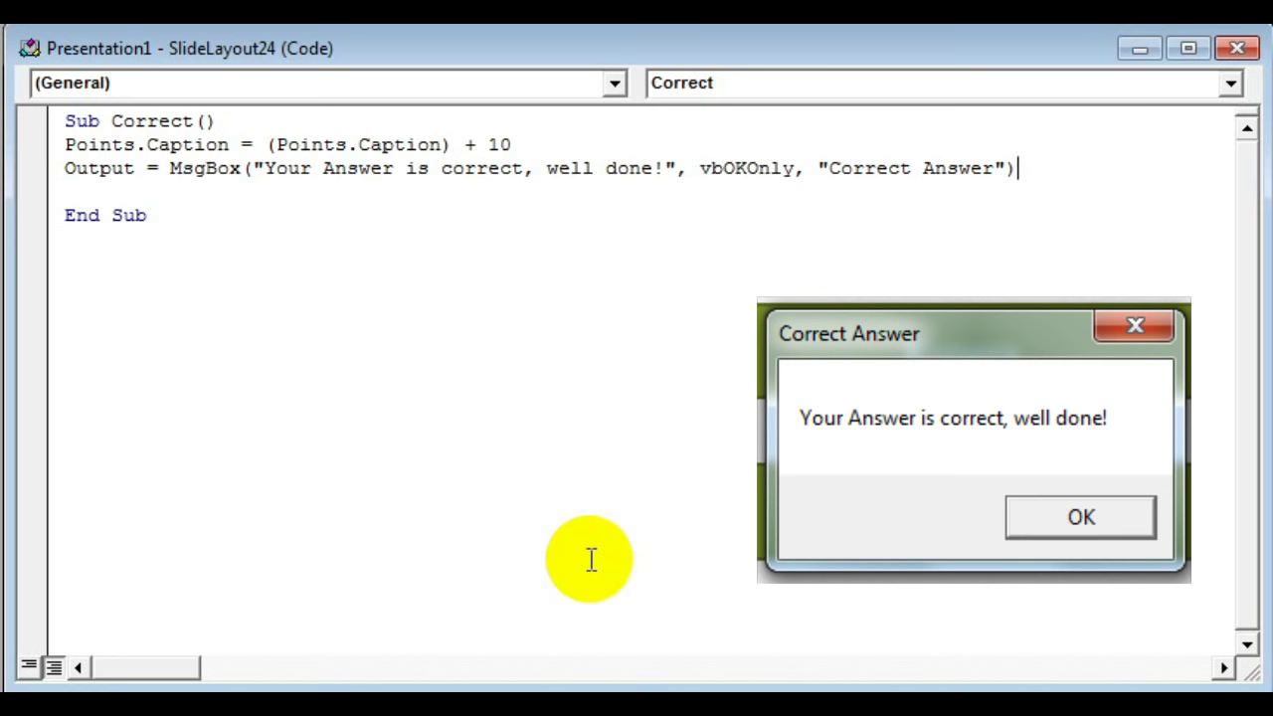
Add ActivePresentation.SlideShowWindow.View.Next below the MsgBox line in the Correct Sub and remove the leftover blank line.
{"action": "key", "text": "Return"}
{"action": "key", "text": "Return"}
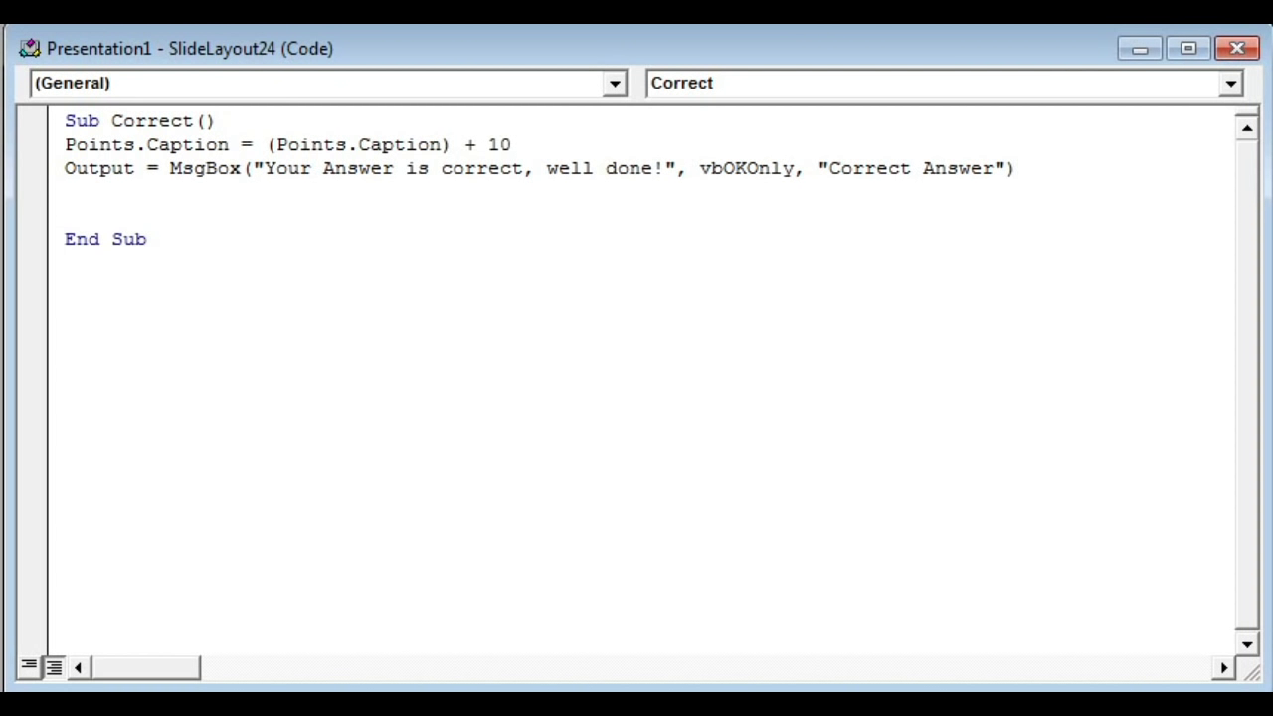
{"action": "type", "text": "ActivePresentation.SlideShowWindow"}
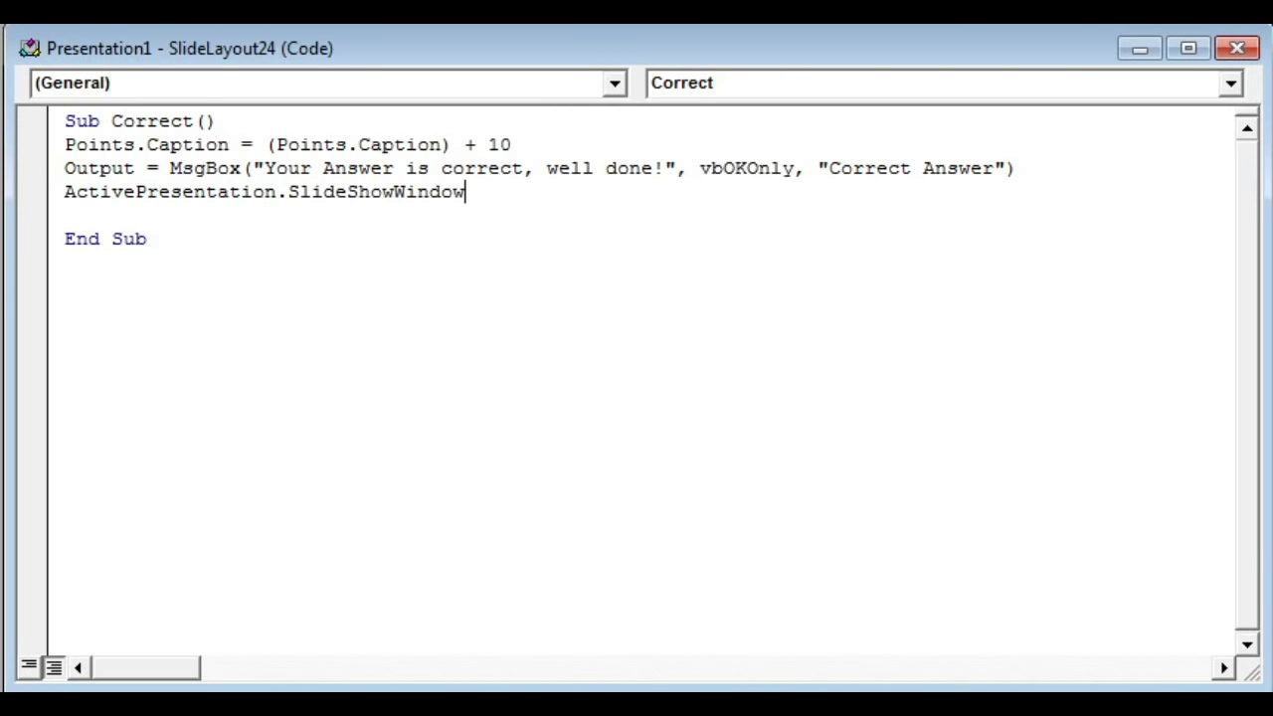
{"action": "type", "text": ".View.Next"}
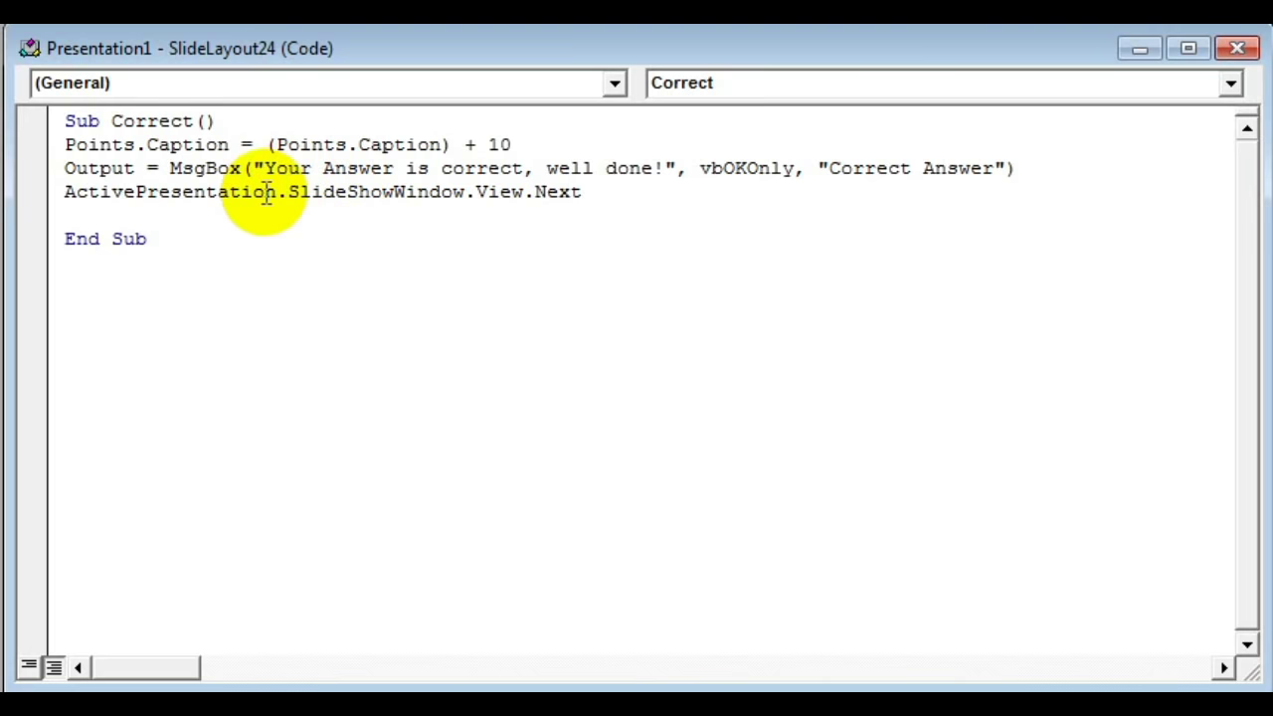
{"action": "left_click", "coordinate": [217, 211]}
{"action": "key", "text": "BackSpace"}
Duplicate the whole Correct Sub directly below itself and rename the copy Wrong.
{"action": "left_click", "coordinate": [199, 230]}
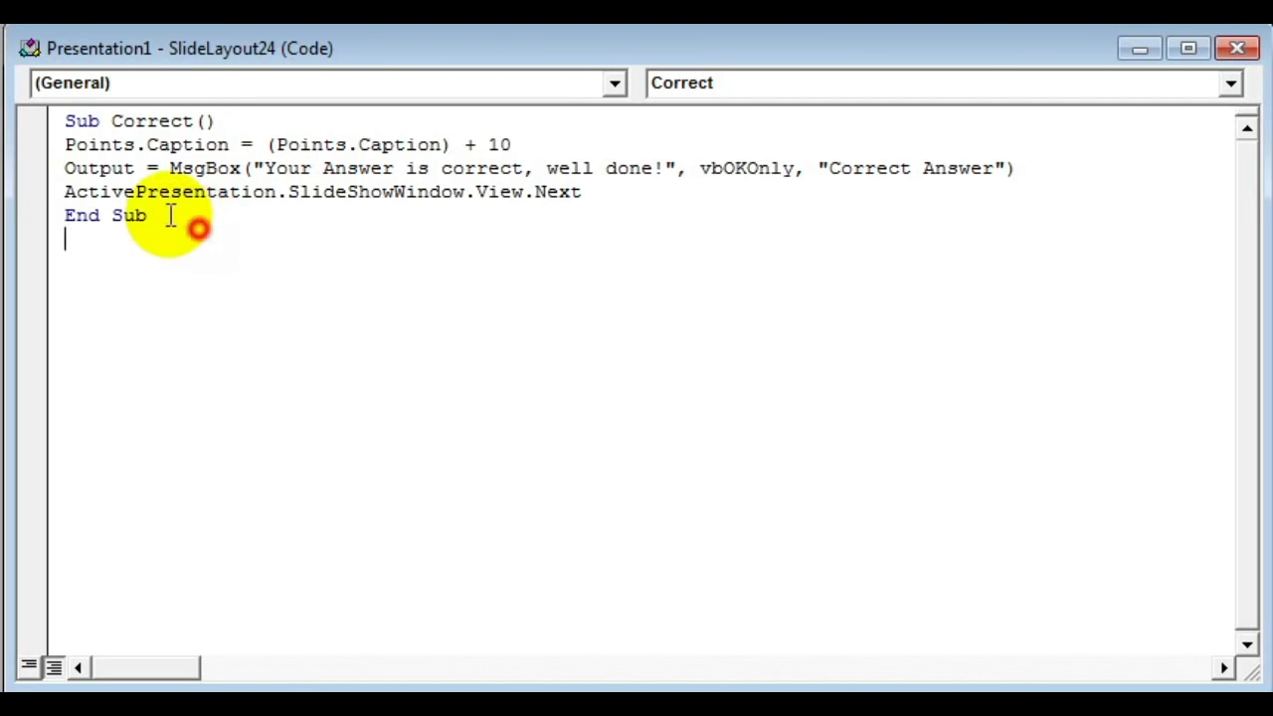
{"action": "key", "text": "ctrl+a"}
{"action": "key", "text": "ctrl+c"}
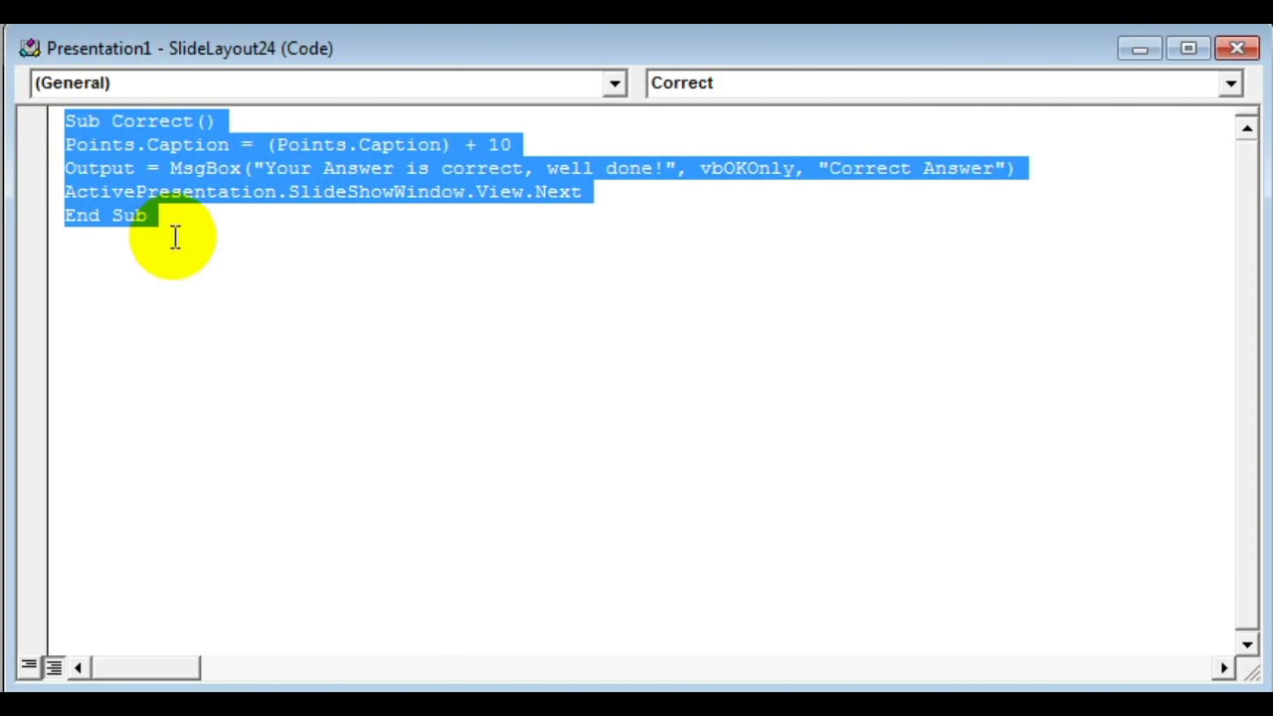
{"action": "left_click", "coordinate": [176, 236]}
{"action": "key", "text": "ctrl+v"}
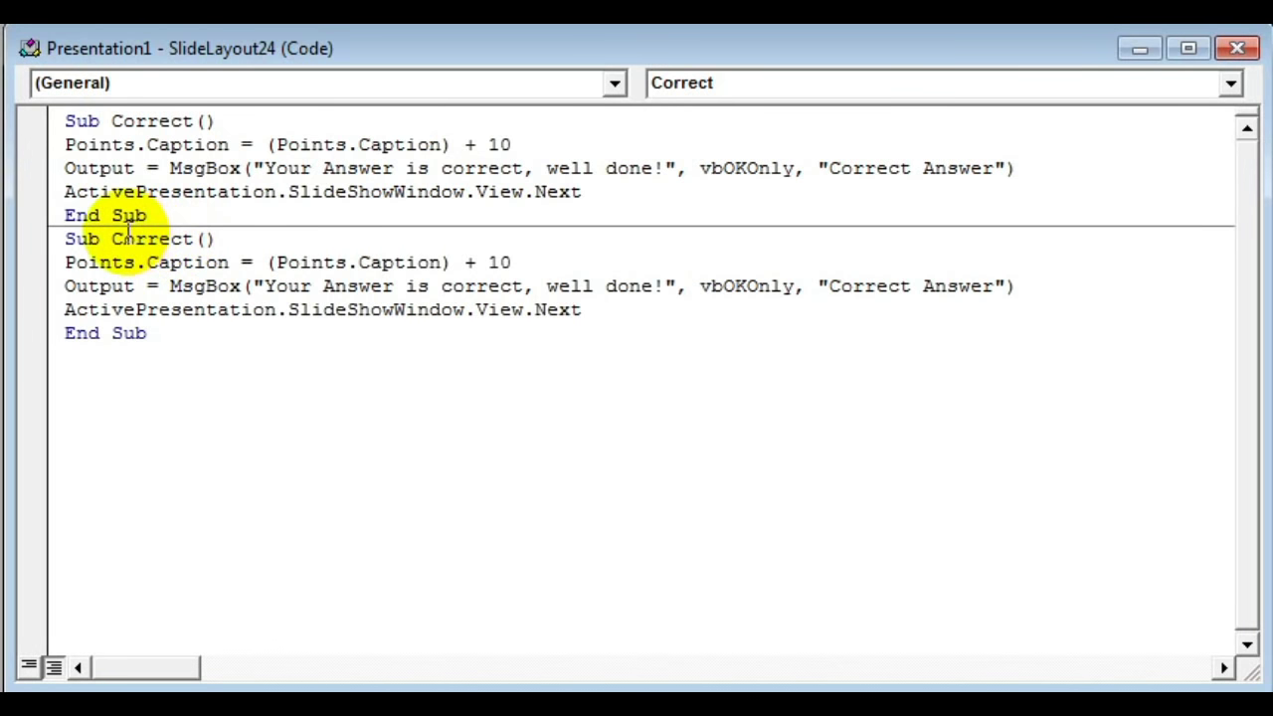
{"action": "left_click_drag", "start_coordinate": [111, 240], "coordinate": [189, 232]}
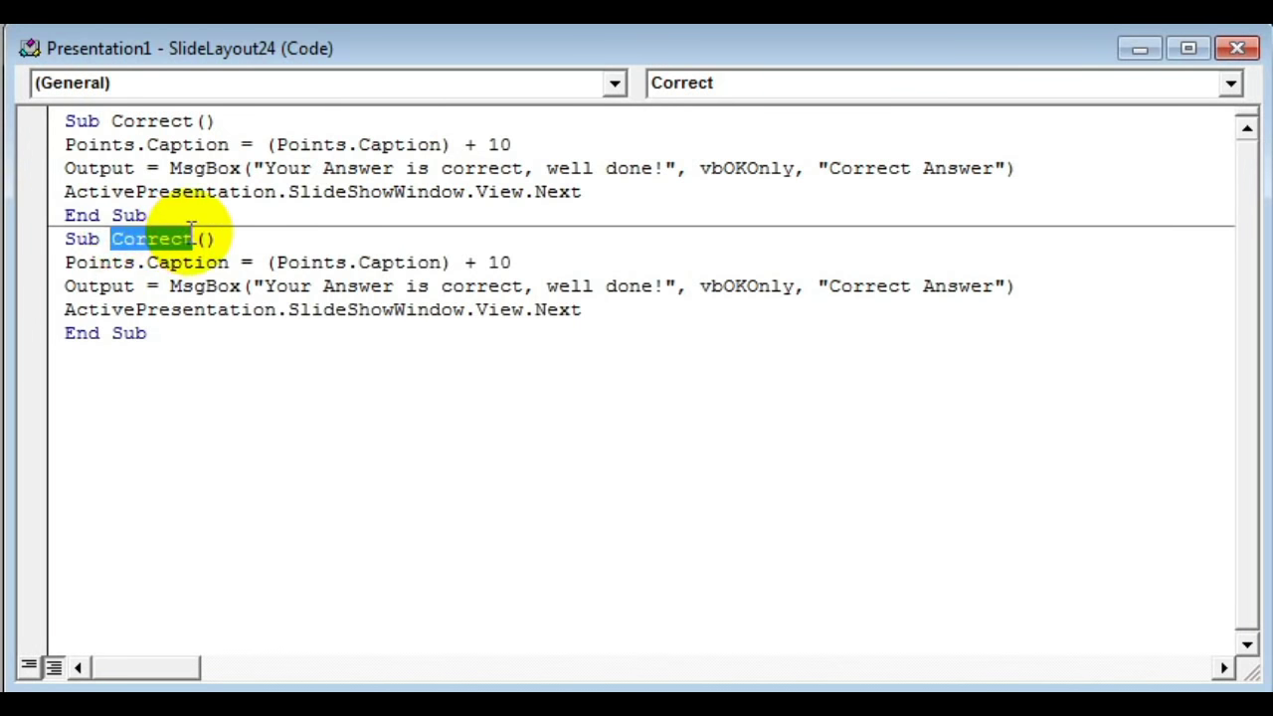
{"action": "type", "text": "Wrong"}
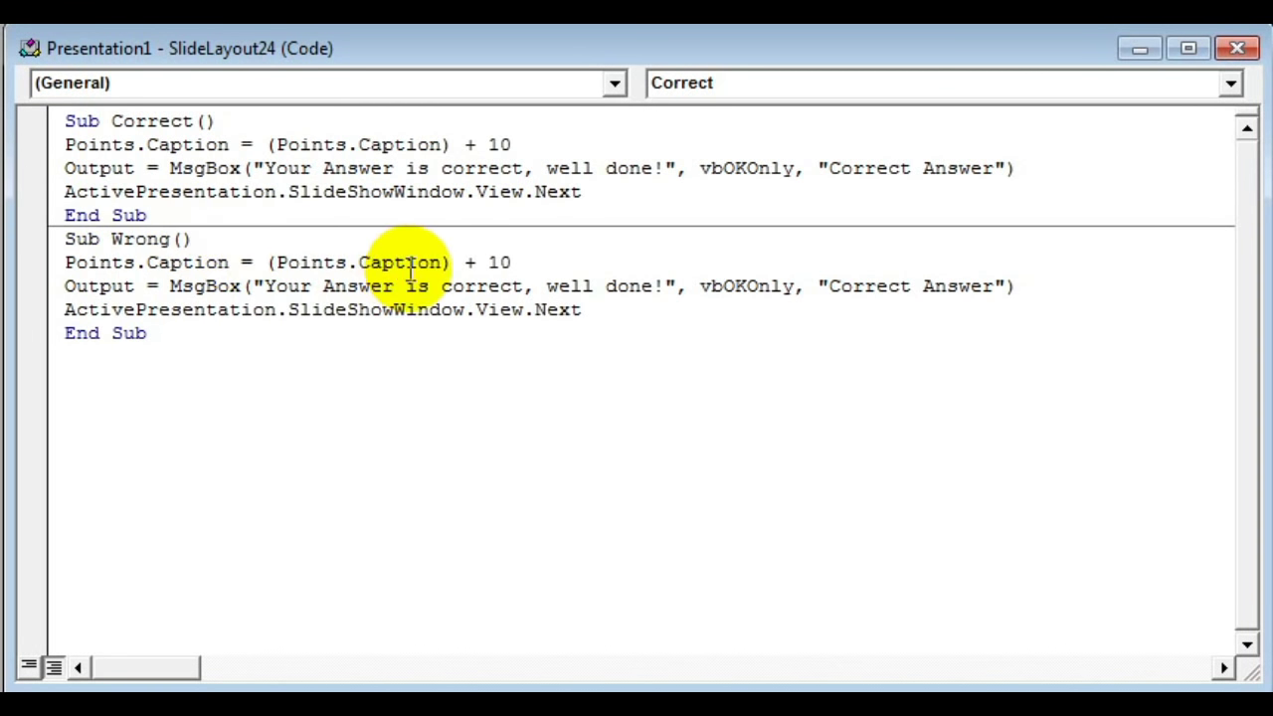
Change the points line in the Wrong Sub so it subtracts 5 from Points.Caption.
{"action": "left_click_drag", "start_coordinate": [464, 261], "coordinate": [552, 259]}
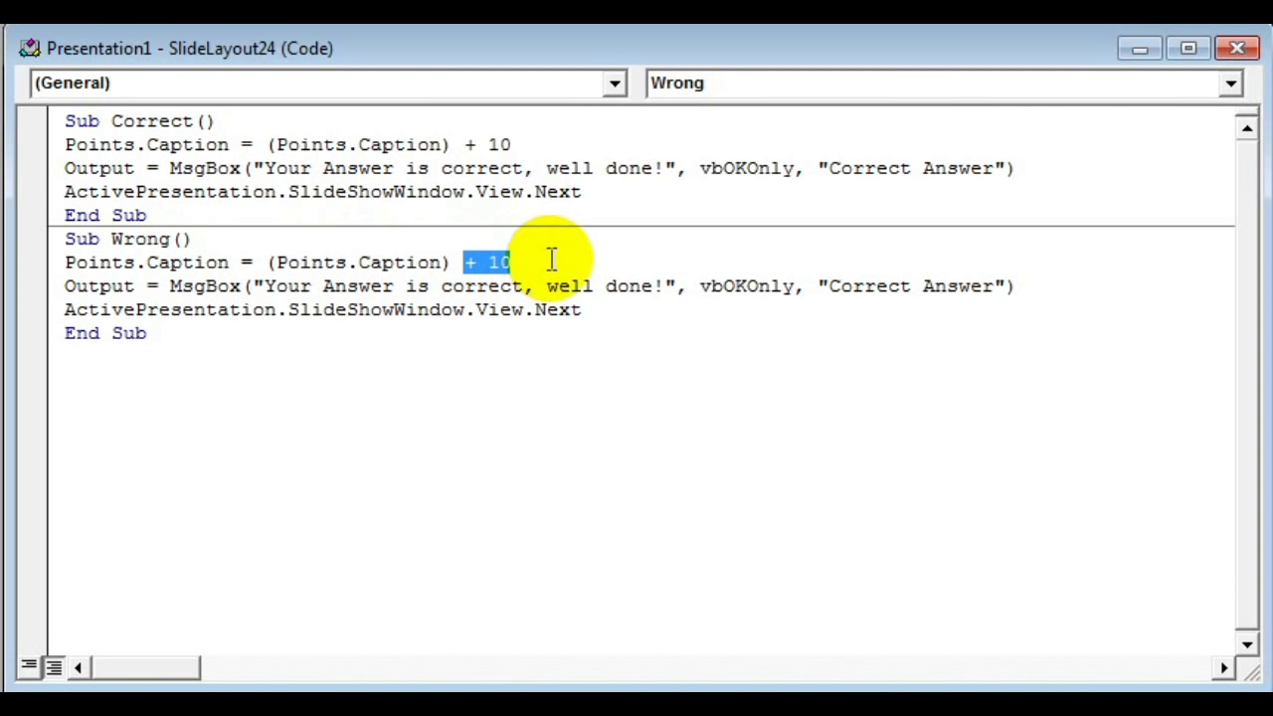
{"action": "type", "text": "-"}
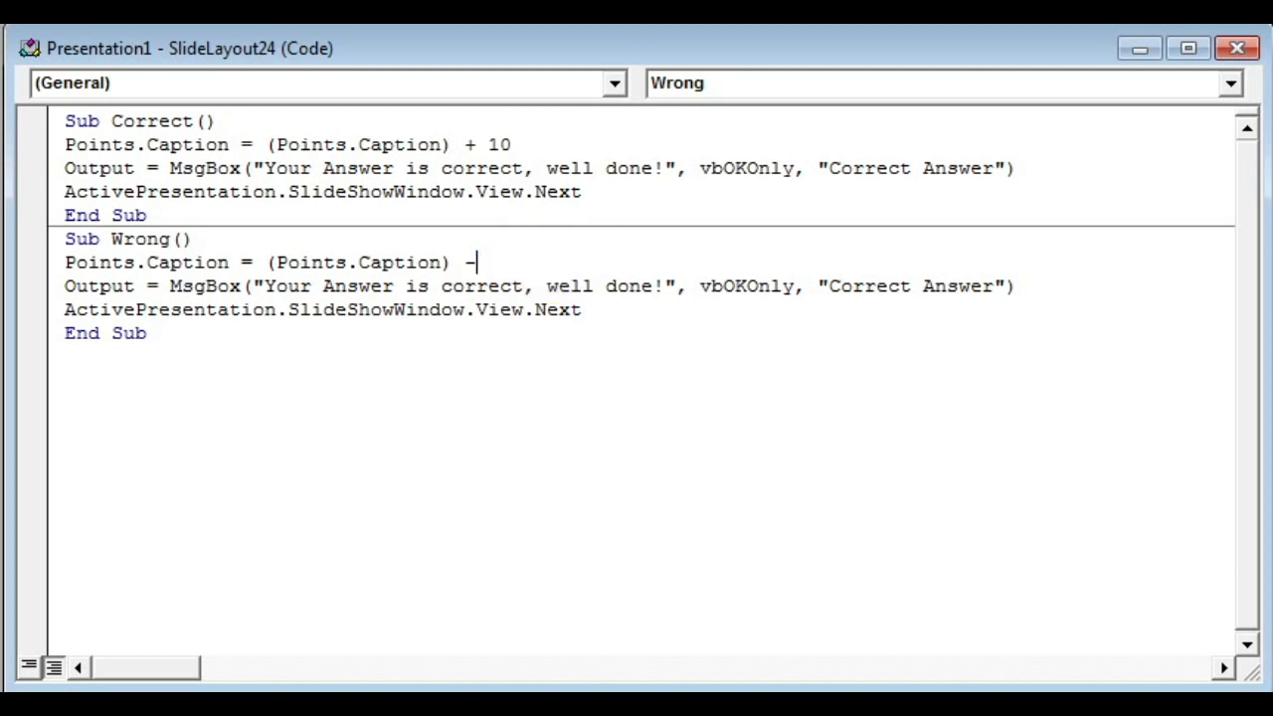
{"action": "type", "text": " 5"}
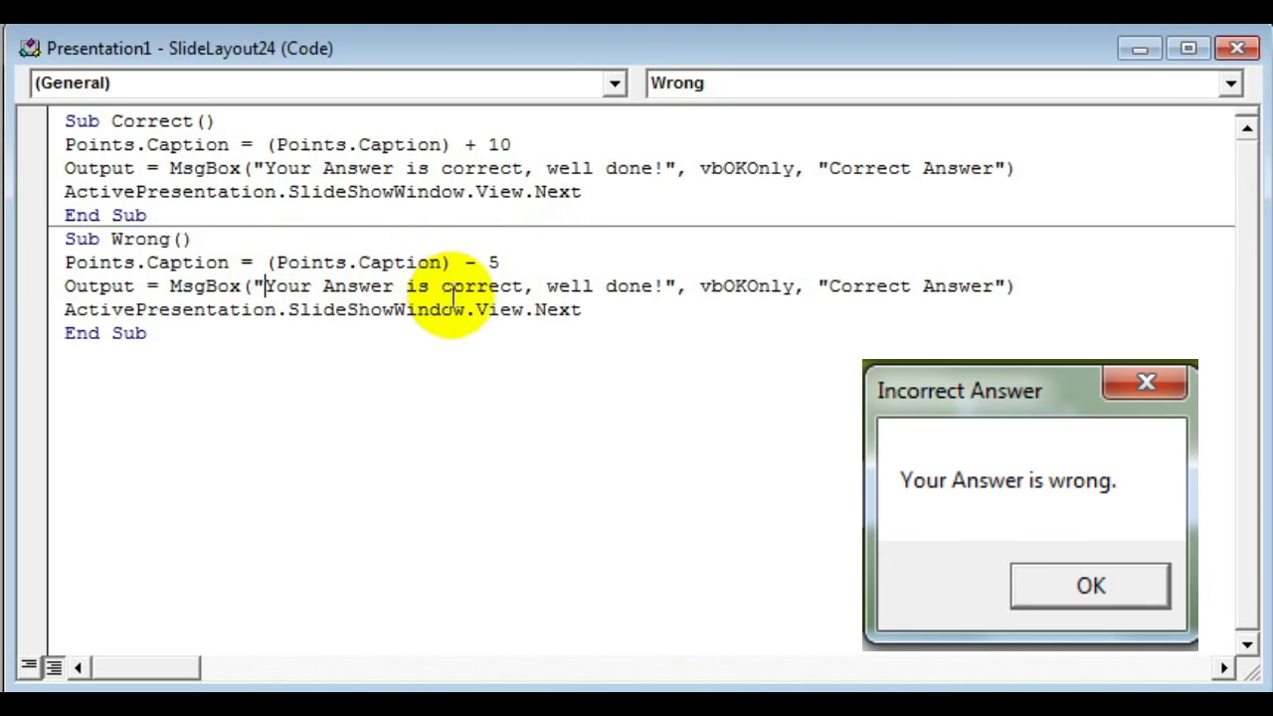
Change the Wrong Sub's message box text to "Your Answer is wrong." and its title to "Incorrect Answer".
{"action": "left_click_drag", "start_coordinate": [445, 287], "coordinate": [665, 286]}
{"action": "type", "text": "wrong."}
{"action": "left_click", "coordinate": [677, 288]}
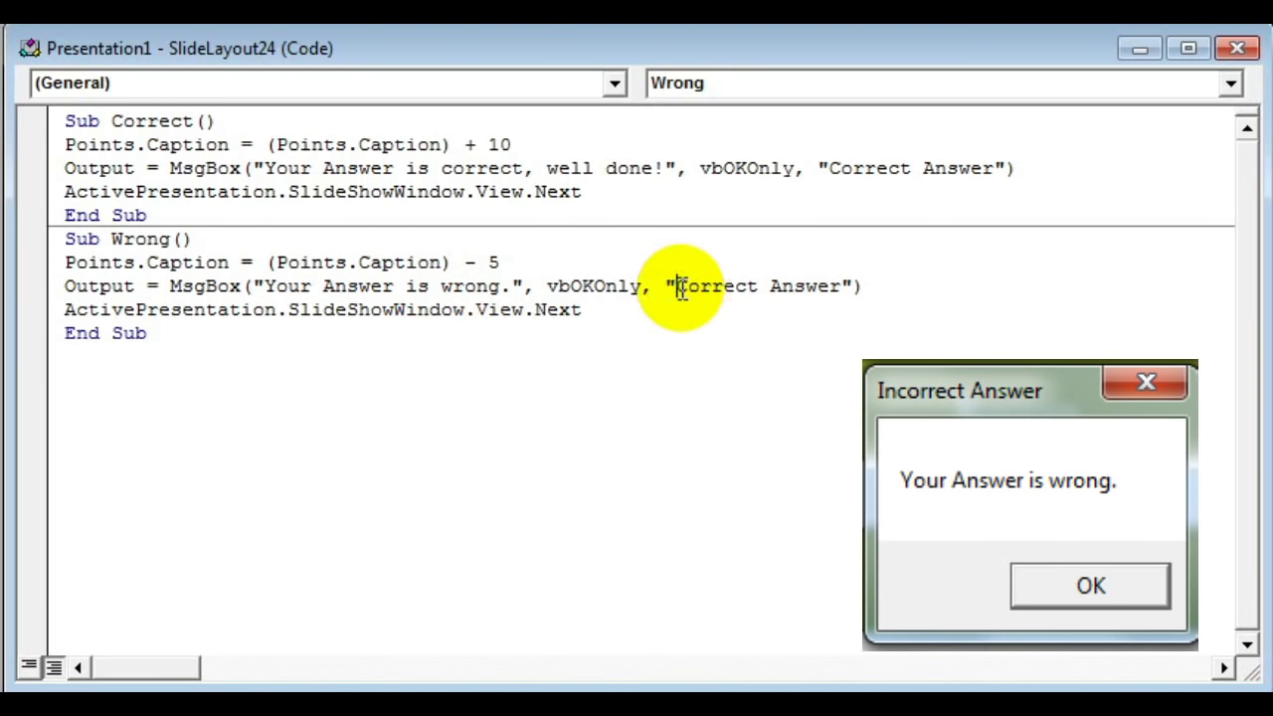
{"action": "key", "text": "Delete"}
{"action": "type", "text": "Inc"}
Write a Sub named Reset below the Wrong Sub containing the line SlideLayout24.Points.Caption = 0.
{"action": "left_click", "coordinate": [480, 336]}
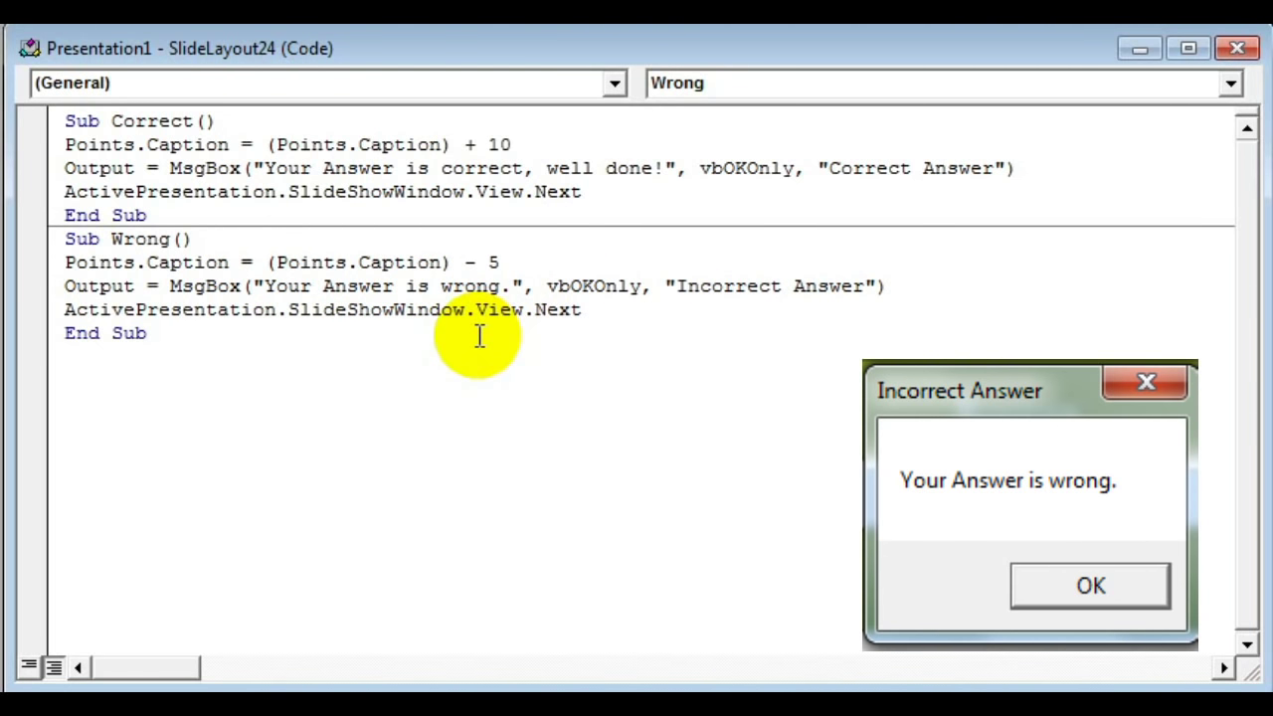
{"action": "key", "text": "Return"}
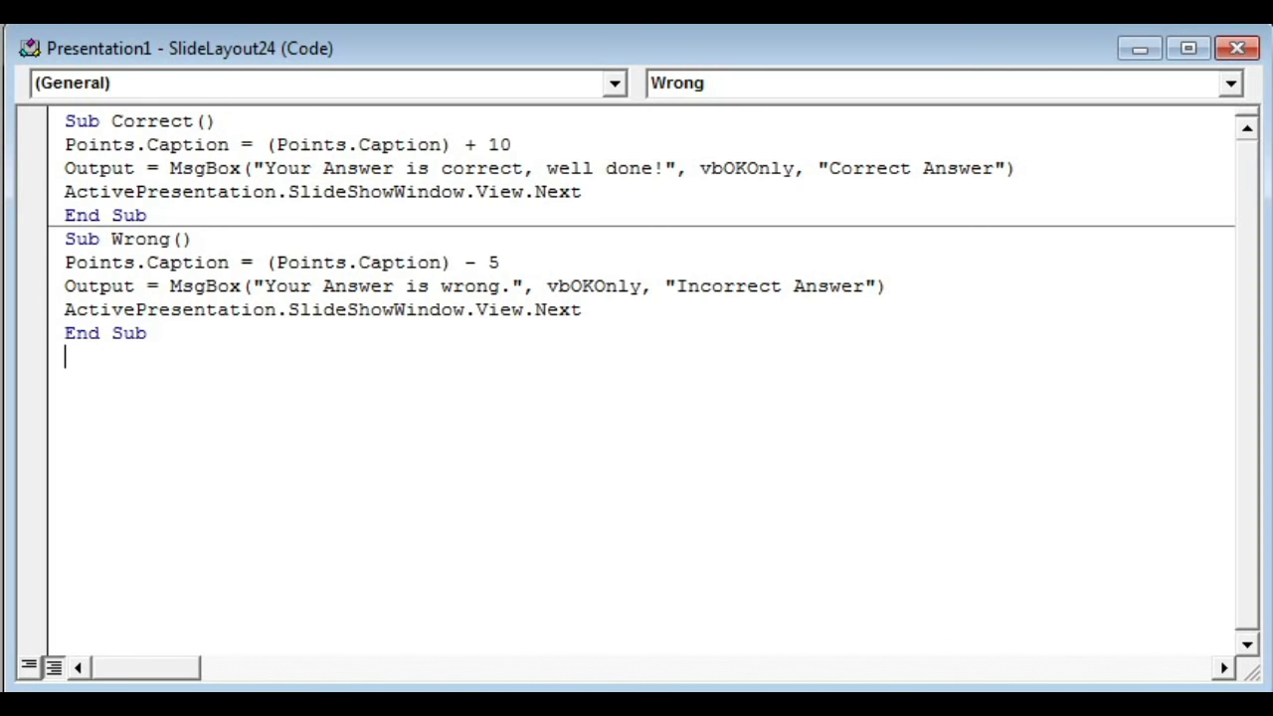
{"action": "type", "text": "Sub Reset"}
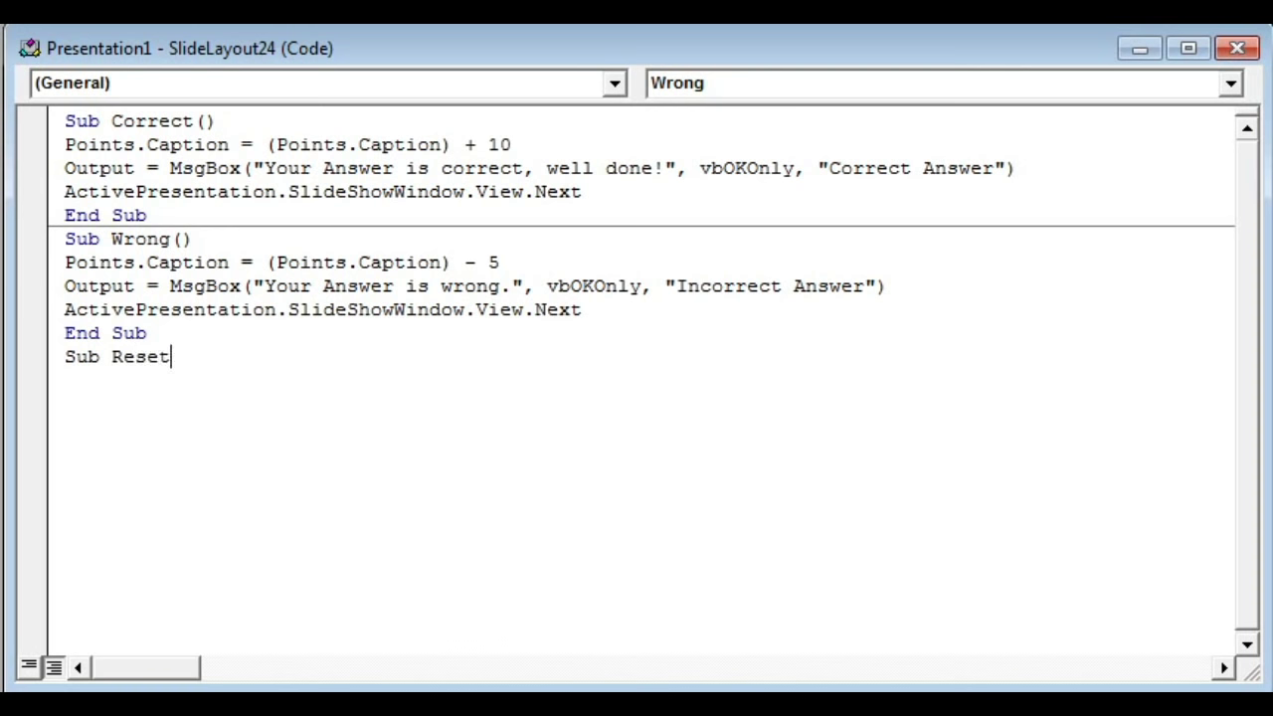
{"action": "key", "text": "Return"}
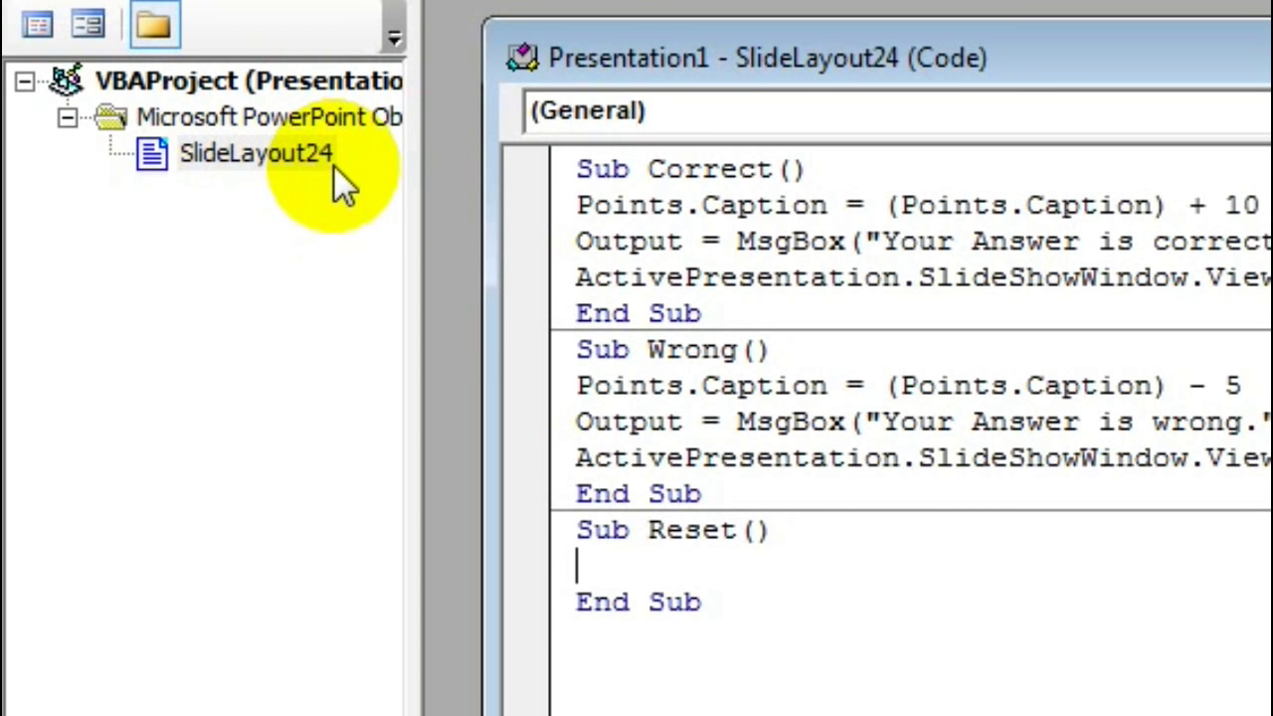
{"action": "left_click", "coordinate": [606, 562]}
{"action": "type", "text": "Slide"}
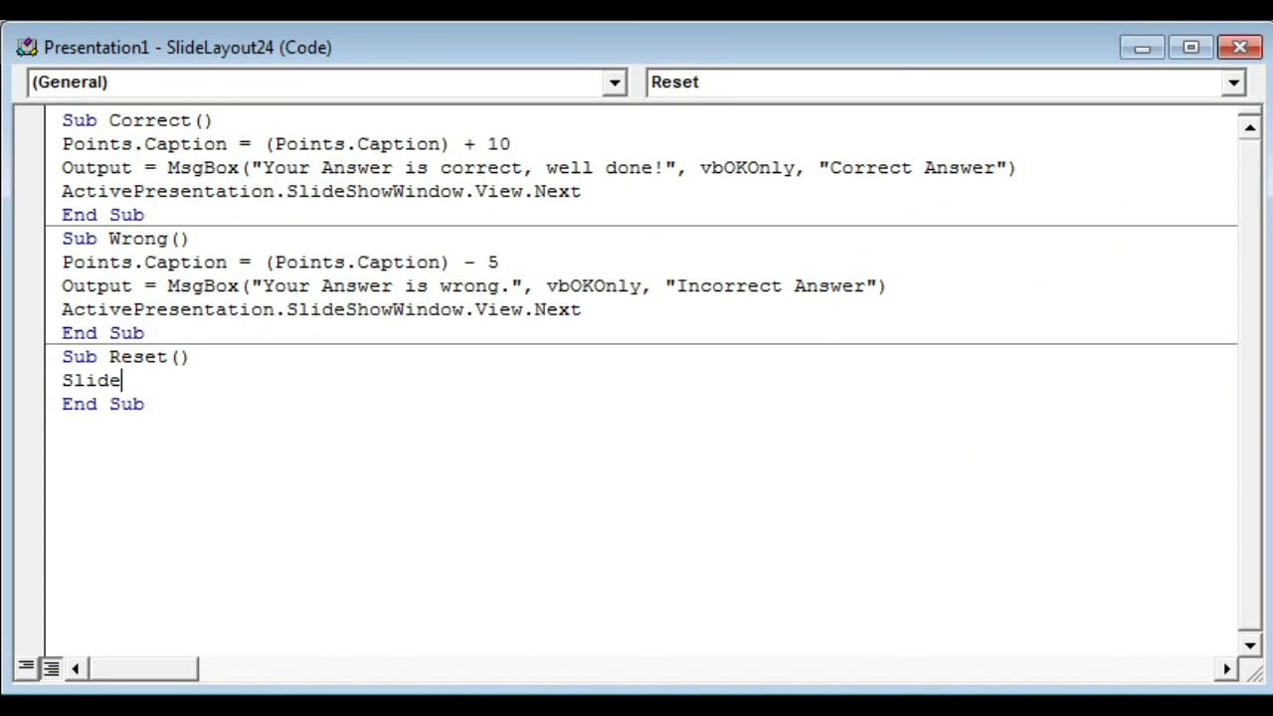
{"action": "type", "text": "Layout24.Points.Caption = 0"}
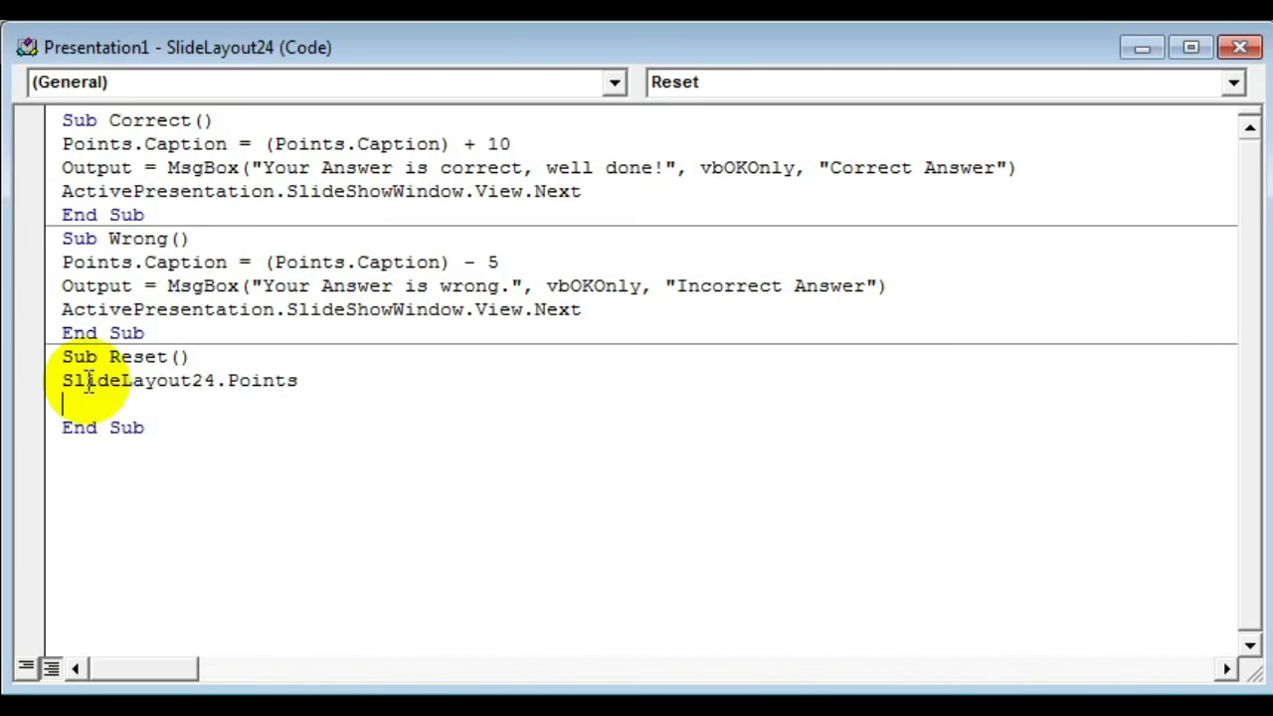
Add ActivePresentation.SlideShowWindow.View.Exit as the last line of the Reset Sub and close the code editor.
{"action": "key", "text": "Return"}
{"action": "type", "text": "Active"}
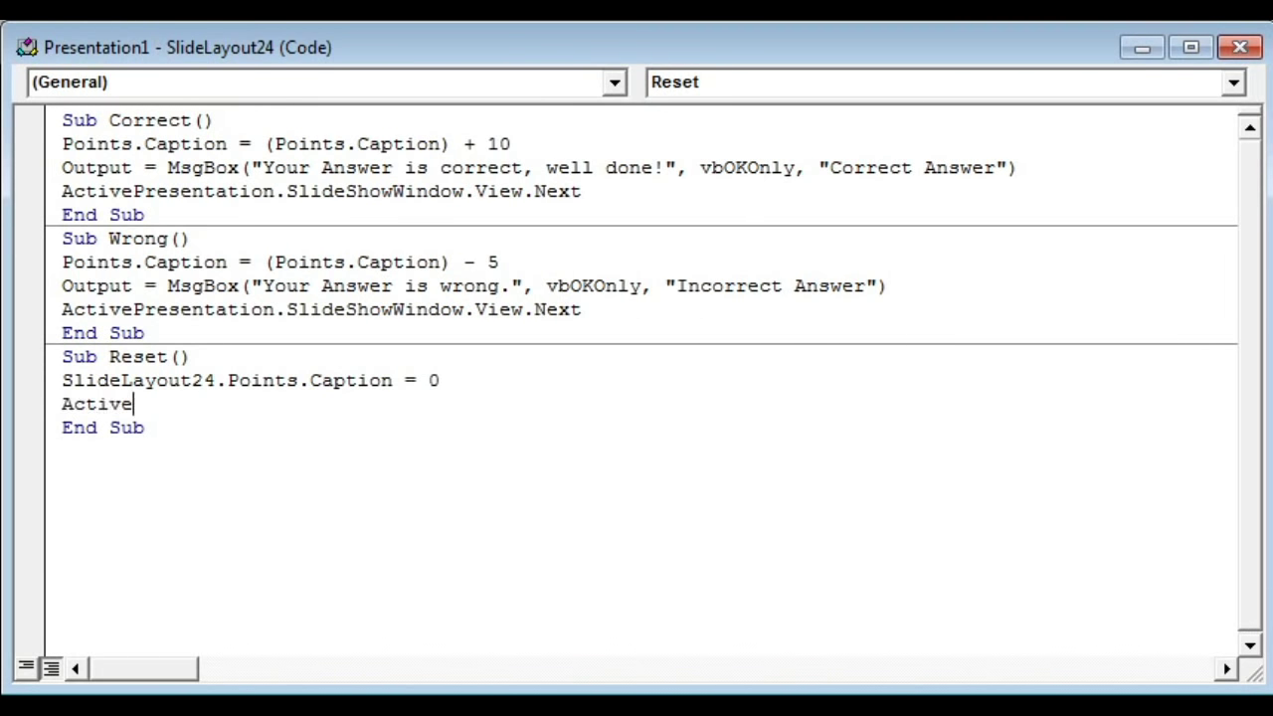
{"action": "type", "text": "Presentation.SlideShowWindow.View.Exi"}
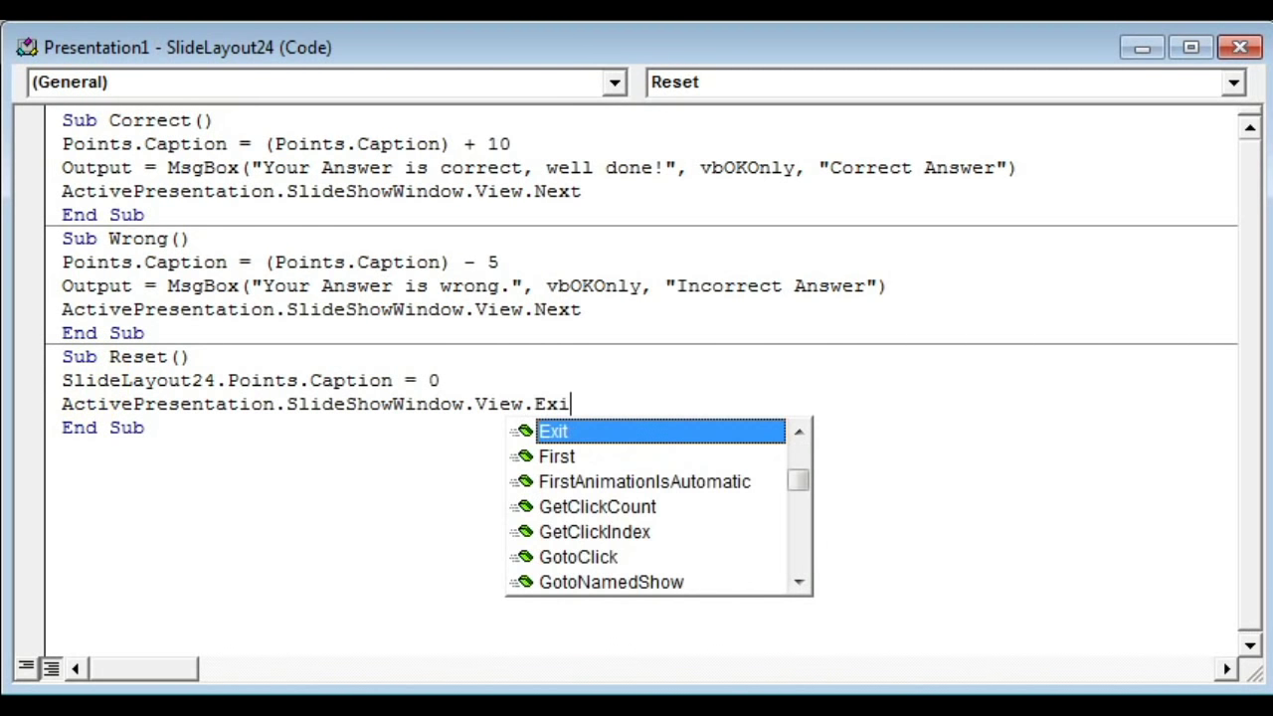
{"action": "key", "text": "Tab"}
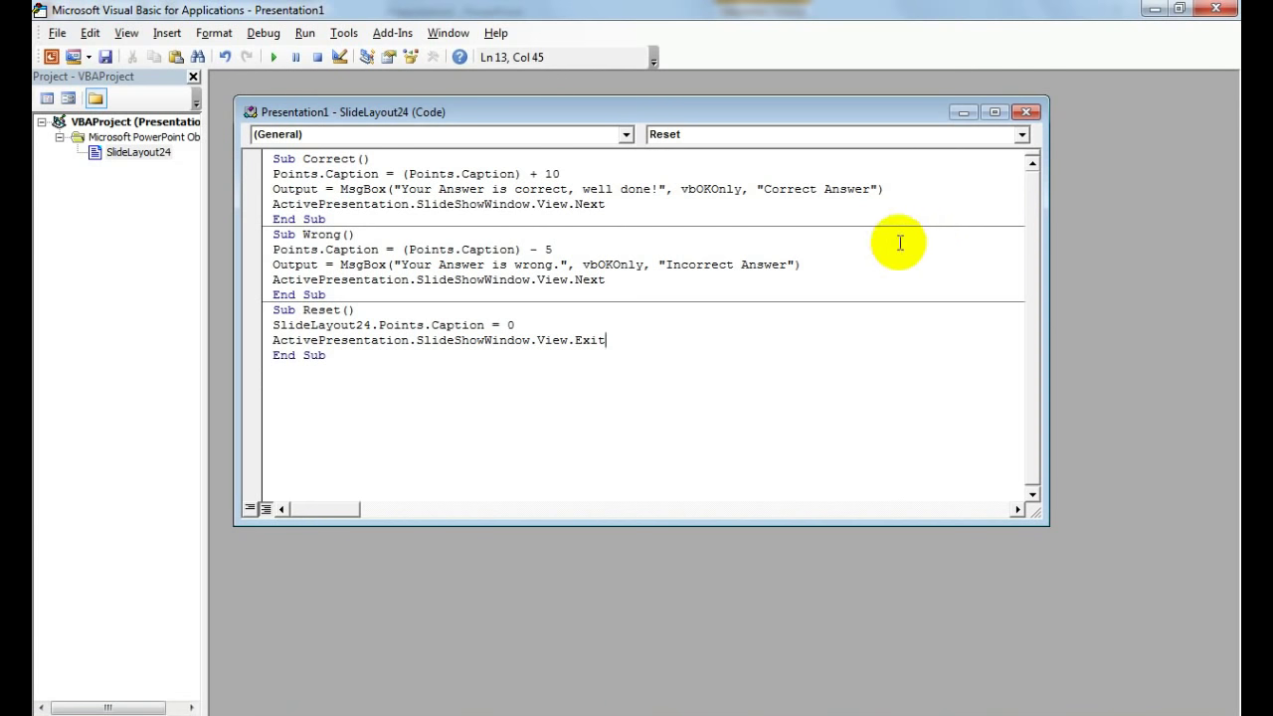
{"action": "left_click", "coordinate": [1231, 9]}
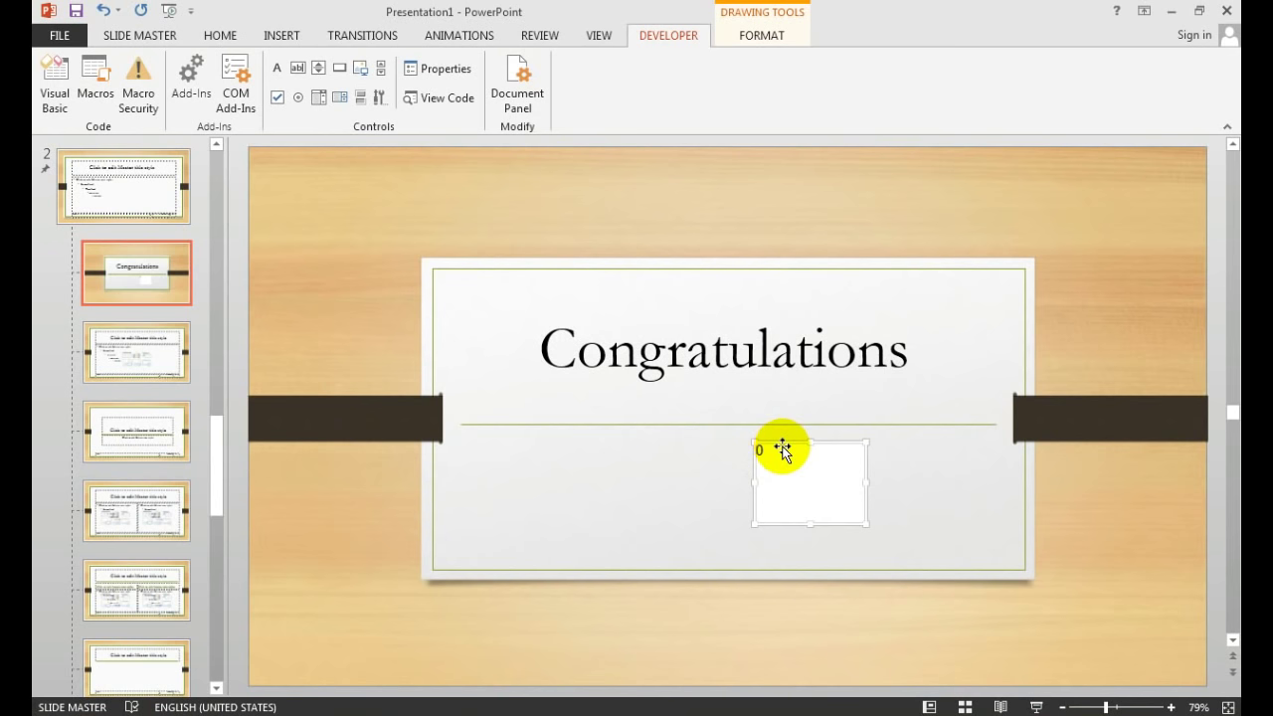
Set the font size of the Points label on the Congratulations layout to 48 in its properties.
{"action": "left_click", "coordinate": [783, 448]}
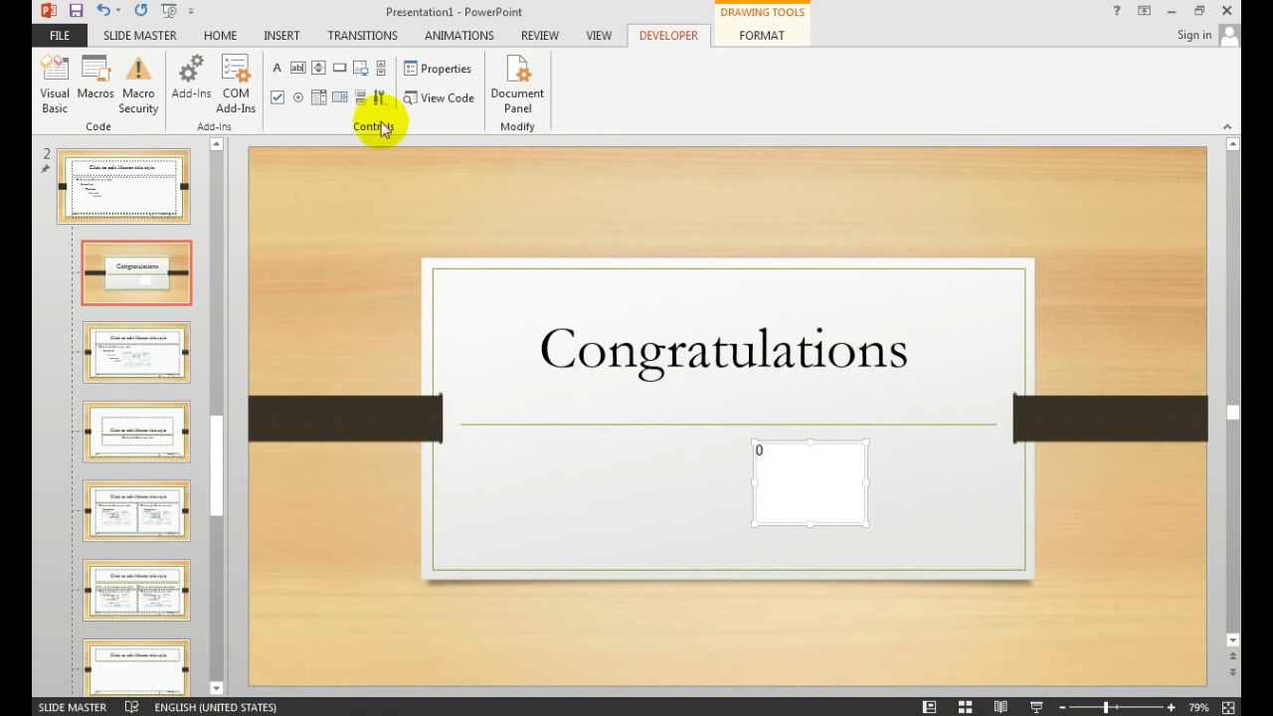
{"action": "left_click", "coordinate": [448, 68]}
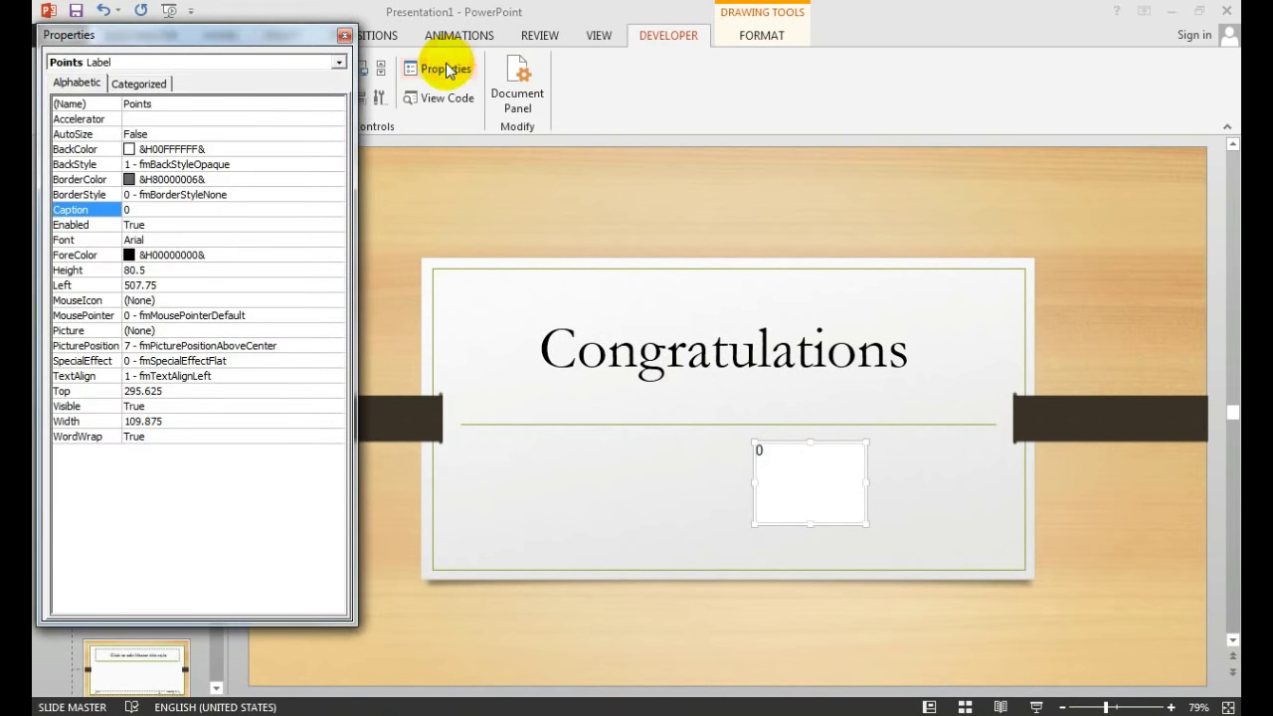
{"action": "left_click", "coordinate": [94, 242]}
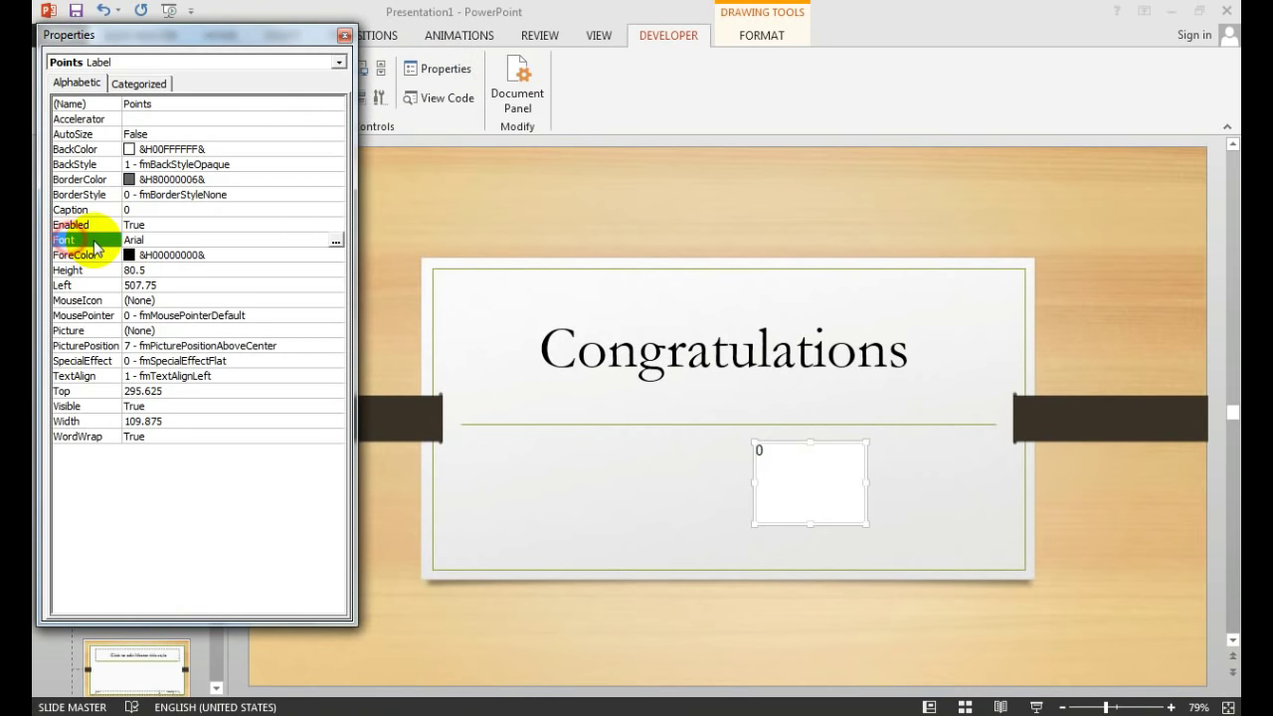
{"action": "left_click", "coordinate": [336, 243]}
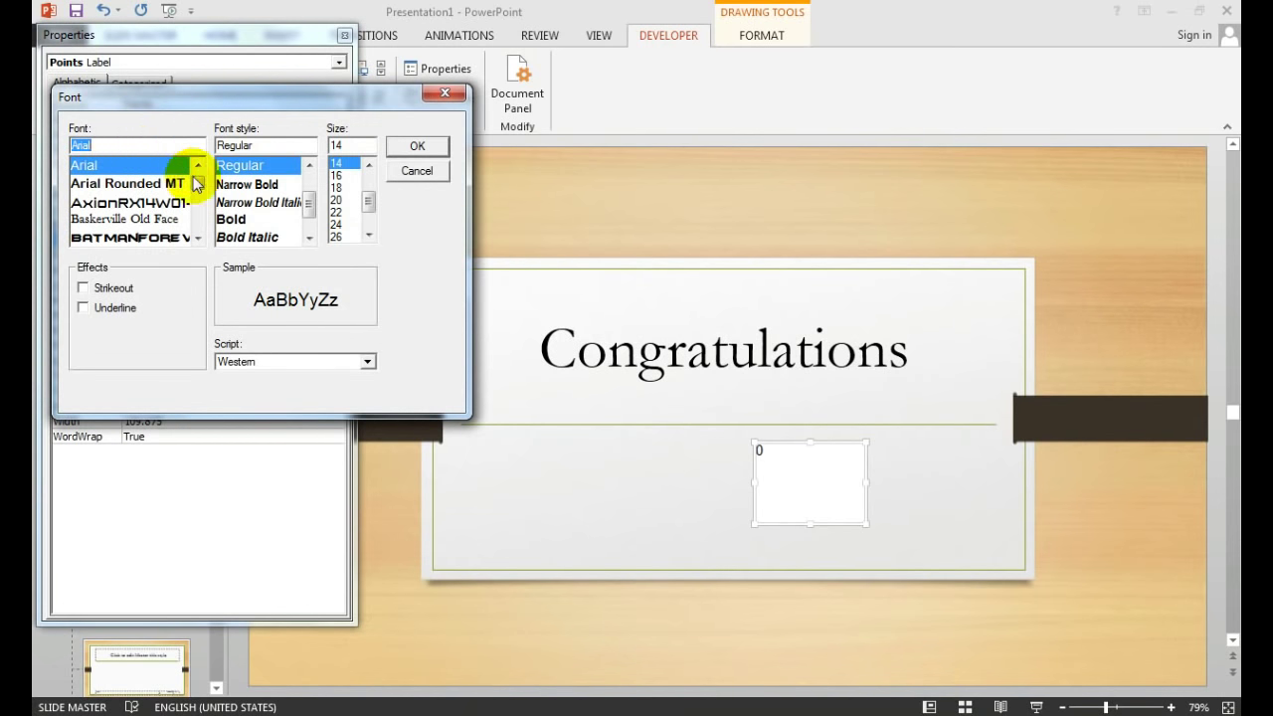
{"action": "left_click_drag", "start_coordinate": [370, 198], "coordinate": [364, 222]}
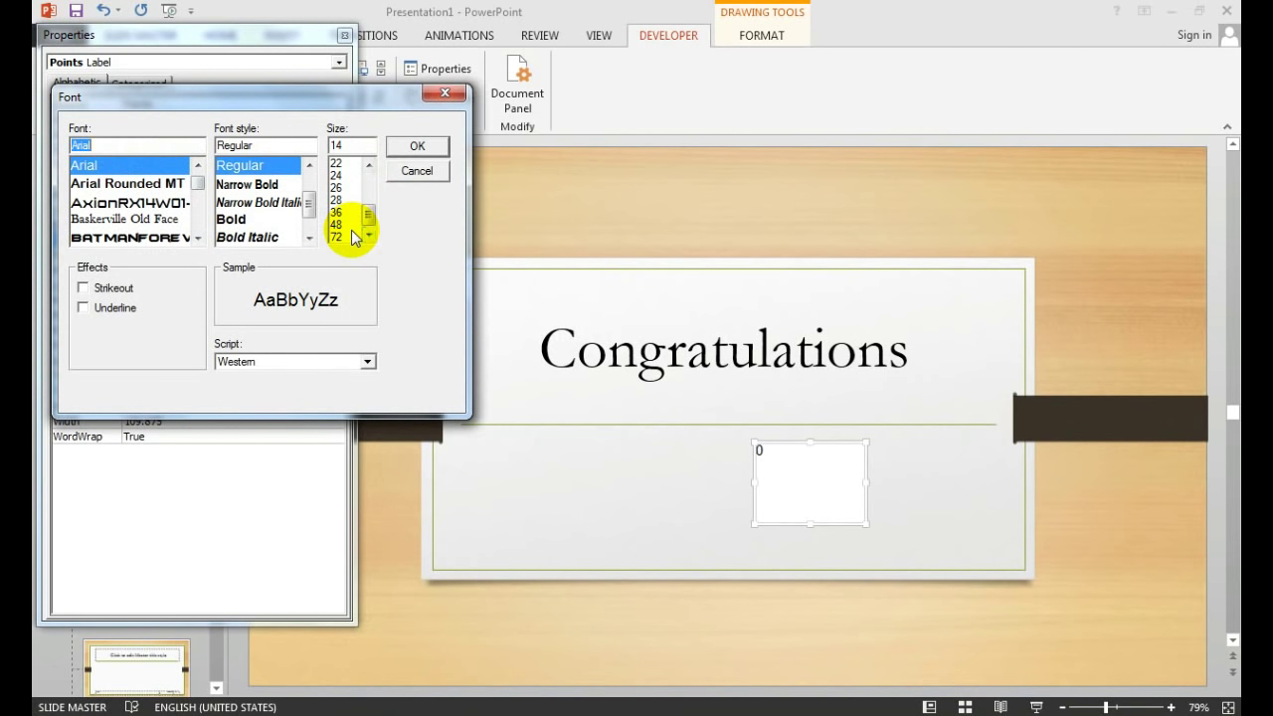
{"action": "left_click", "coordinate": [338, 237]}
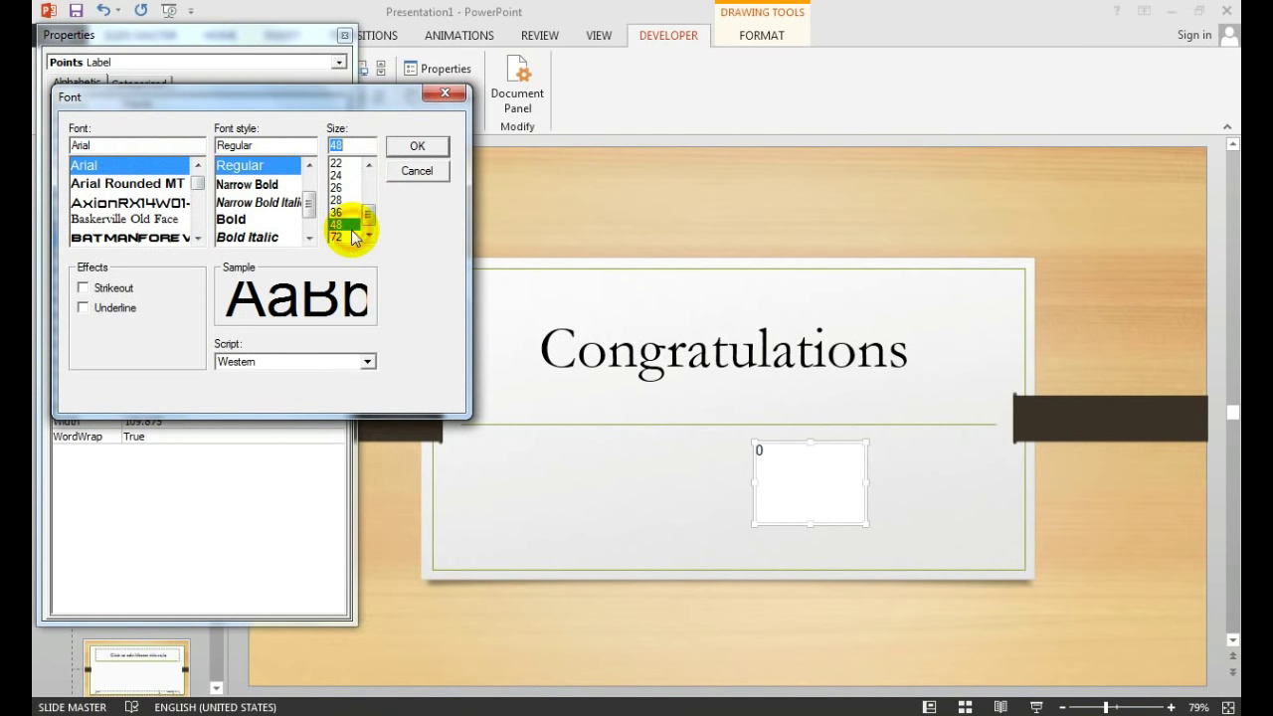
{"action": "left_click", "coordinate": [415, 145]}
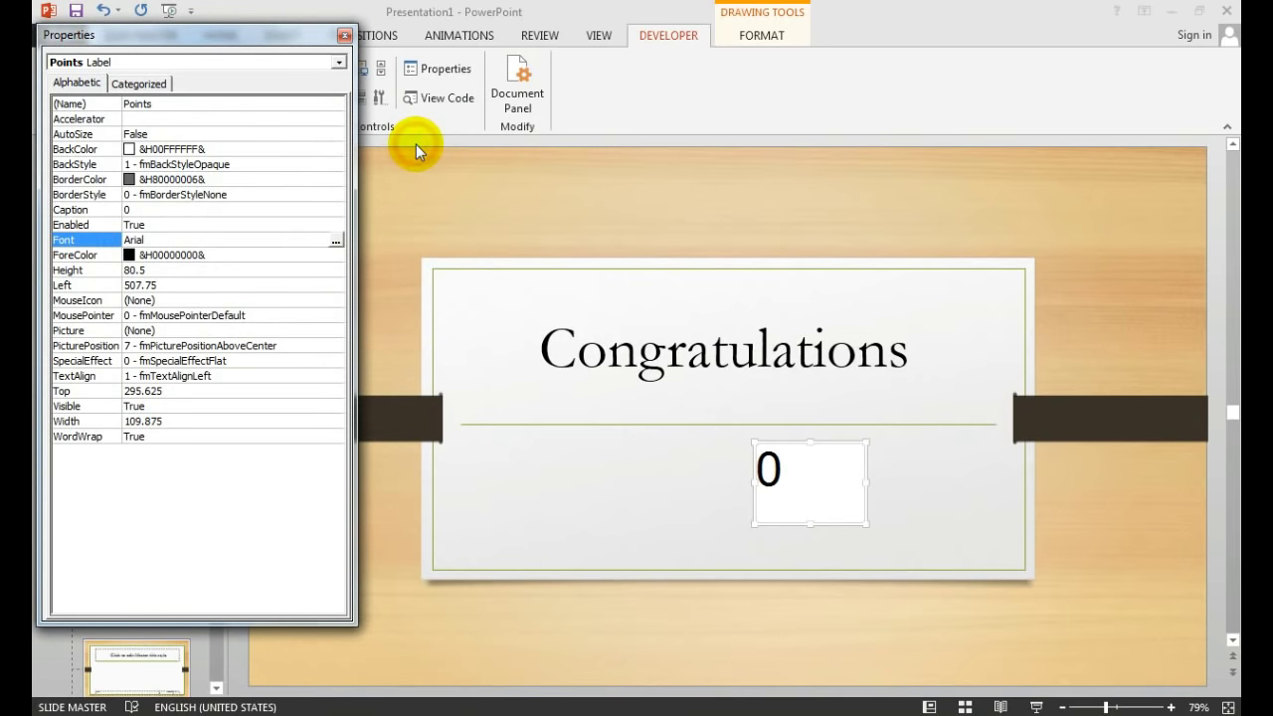
Reduce the Points label's height to fit its number and add a text box reading "Your Points:" to the left of it.
{"action": "left_click", "coordinate": [344, 34]}
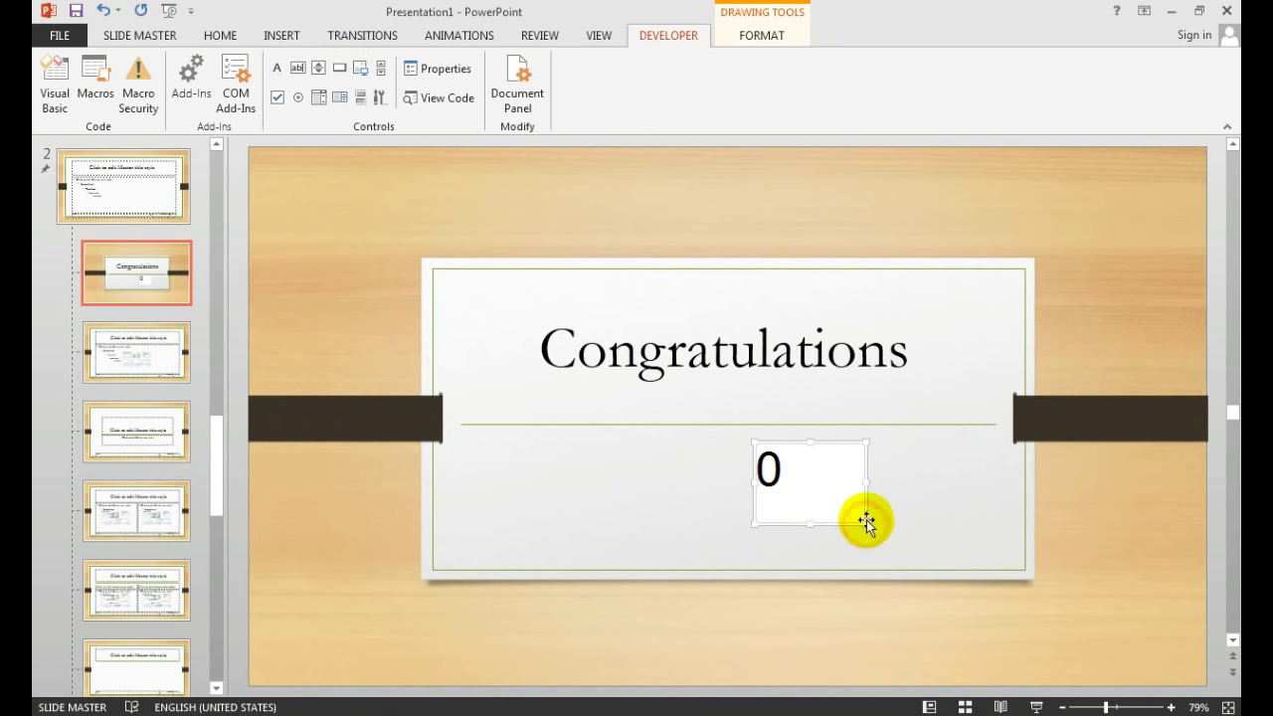
{"action": "left_click_drag", "start_coordinate": [867, 524], "coordinate": [874, 495]}
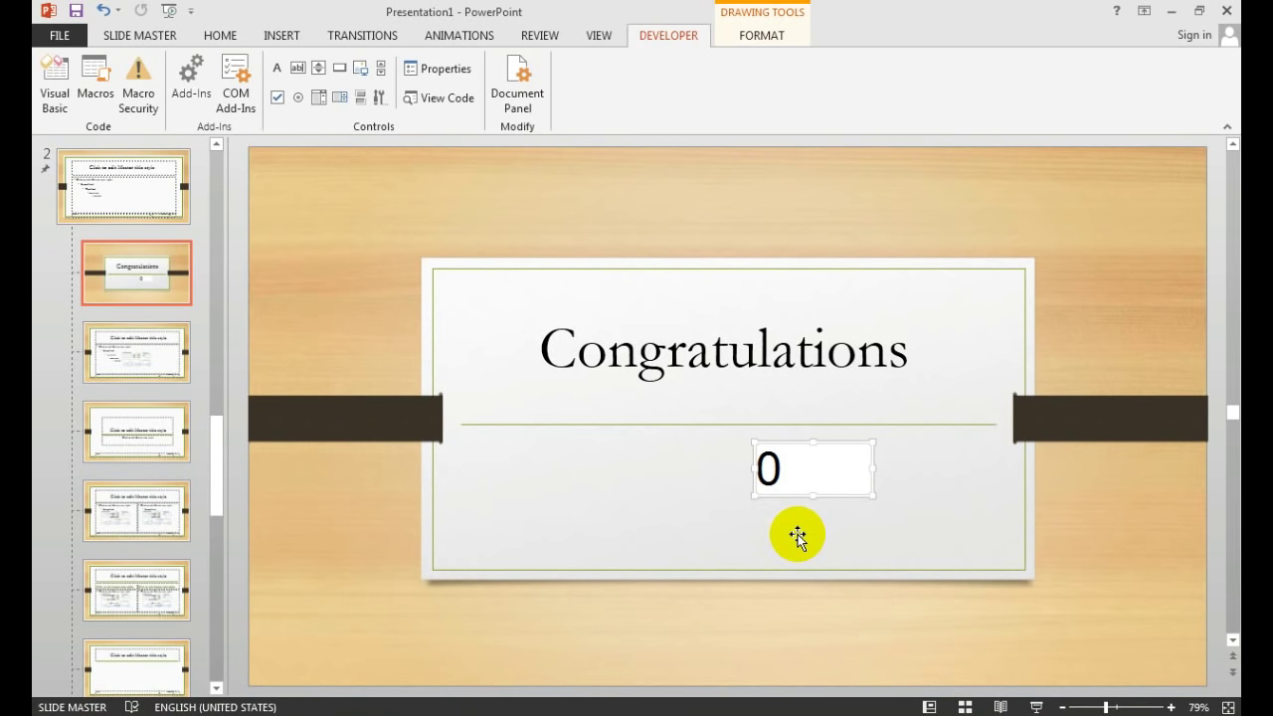
{"action": "left_click", "coordinate": [220, 36]}
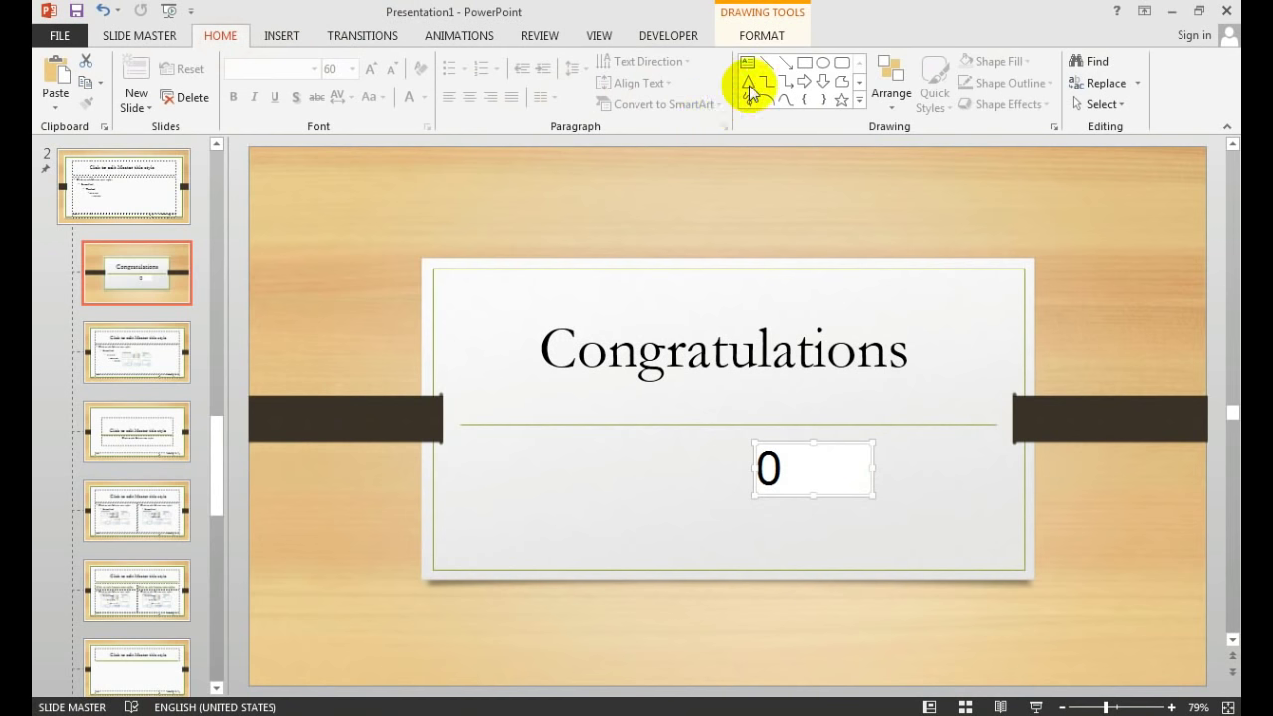
{"action": "left_click", "coordinate": [747, 63]}
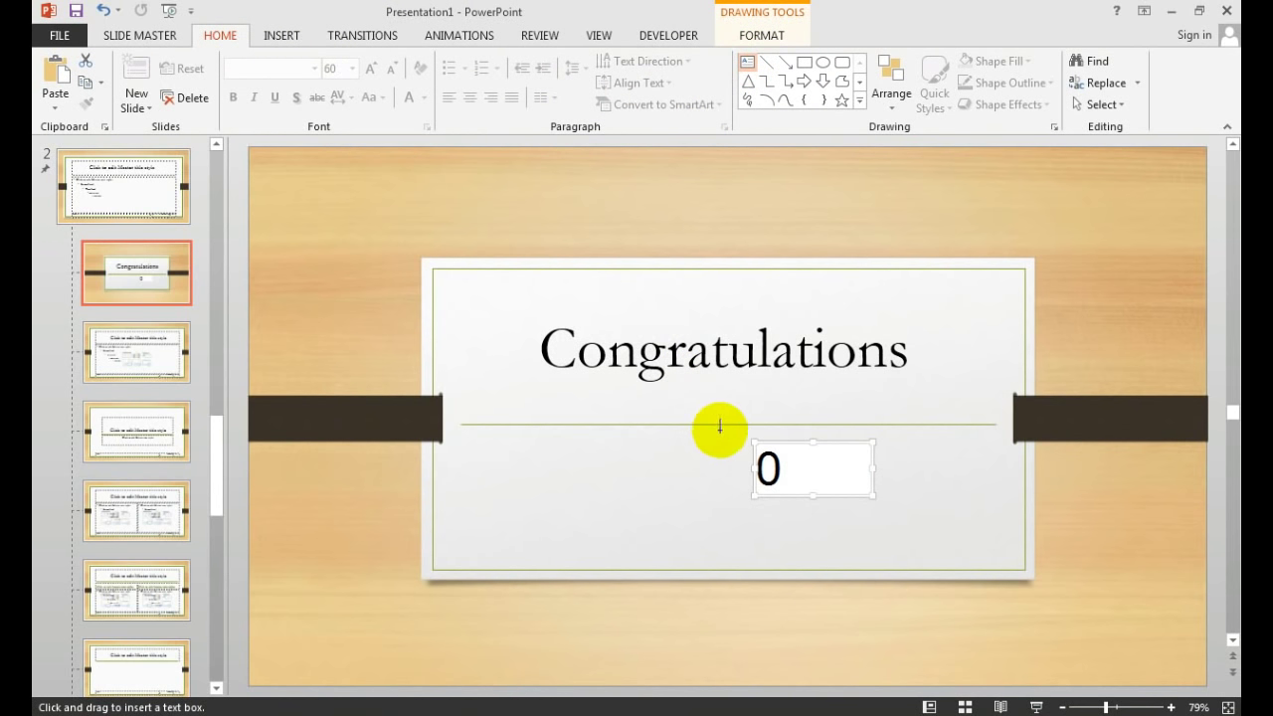
{"action": "left_click_drag", "start_coordinate": [745, 434], "coordinate": [577, 494]}
{"action": "type", "text": "Your Poin"}
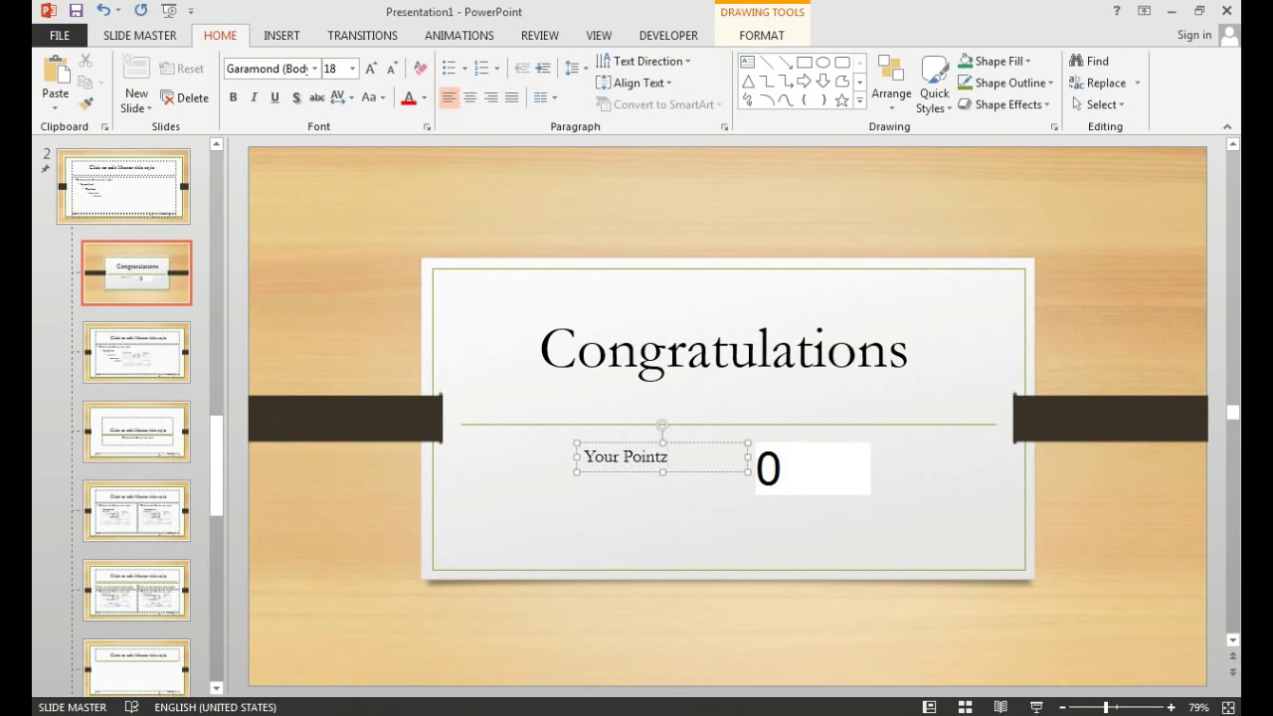
{"action": "type", "text": "ts:"}
{"action": "left_click", "coordinate": [672, 471]}
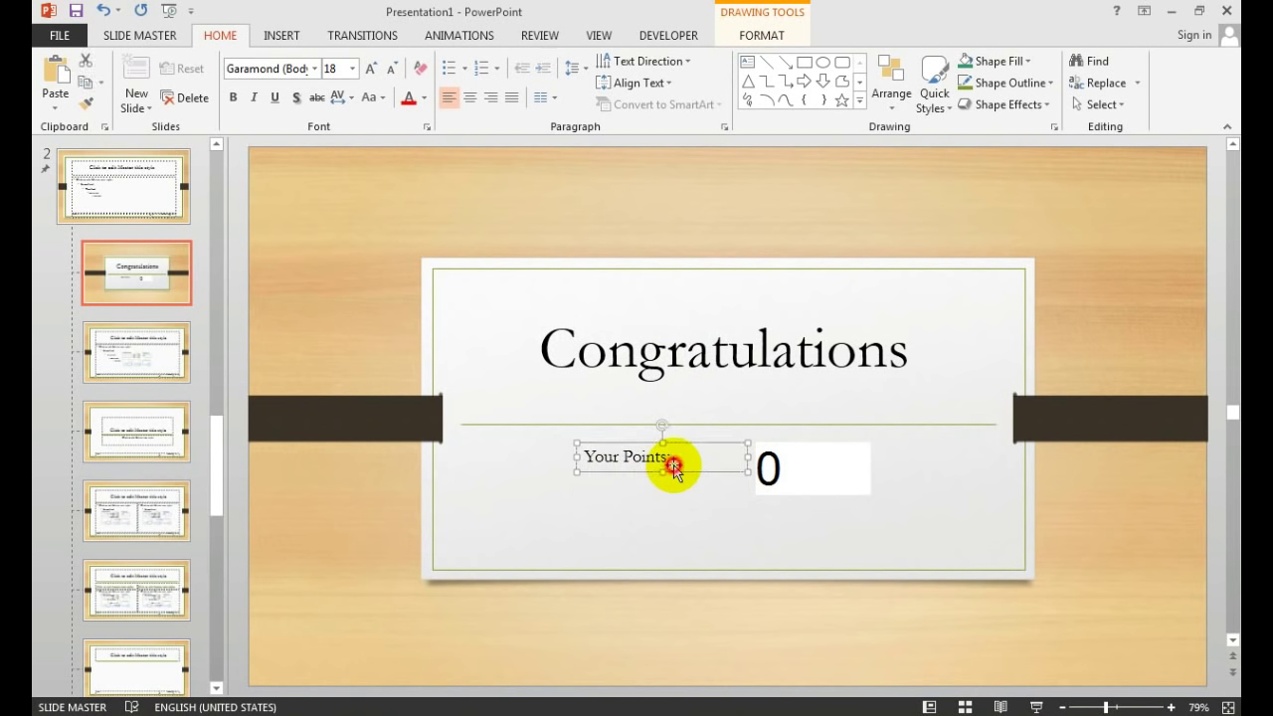
Enlarge the "Your Points:" text to size 32 and nudge its box slightly left, away from the Points label.
{"action": "left_click", "coordinate": [370, 70]}
{"action": "left_click", "coordinate": [370, 70]}
{"action": "left_click", "coordinate": [370, 70]}
{"action": "left_click", "coordinate": [370, 70]}
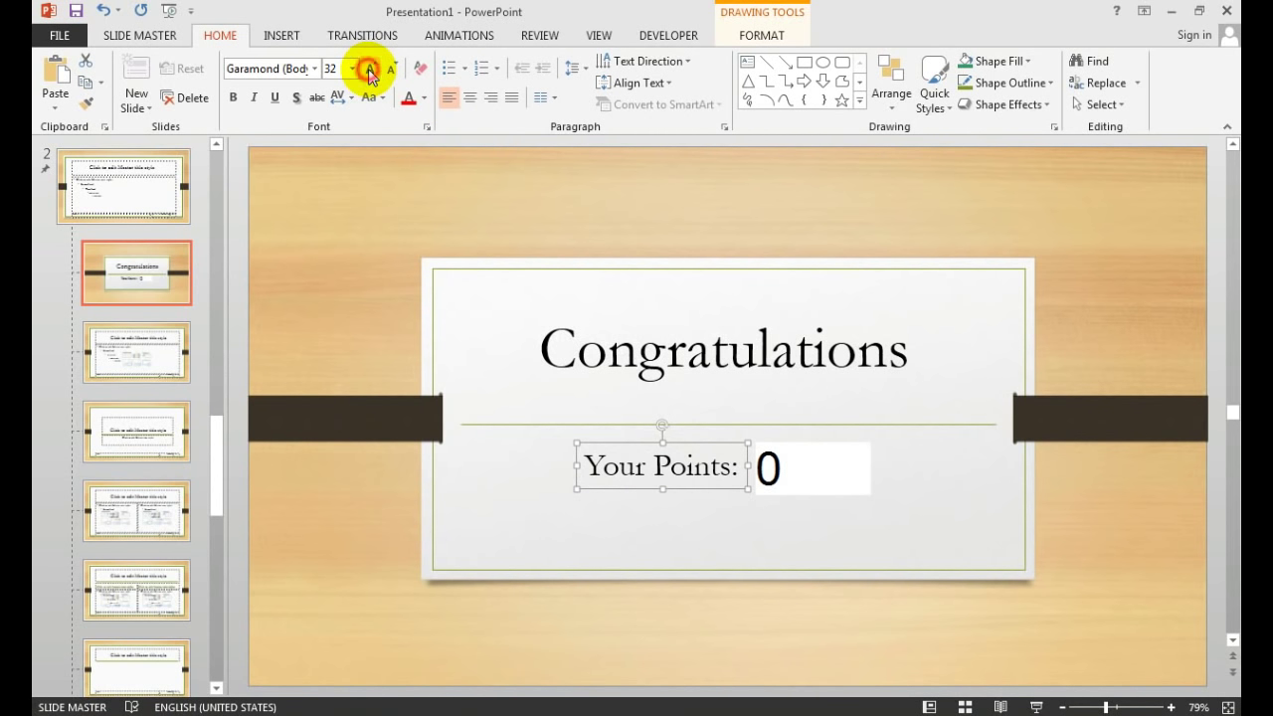
{"action": "left_click", "coordinate": [370, 69]}
{"action": "left_click", "coordinate": [390, 69]}
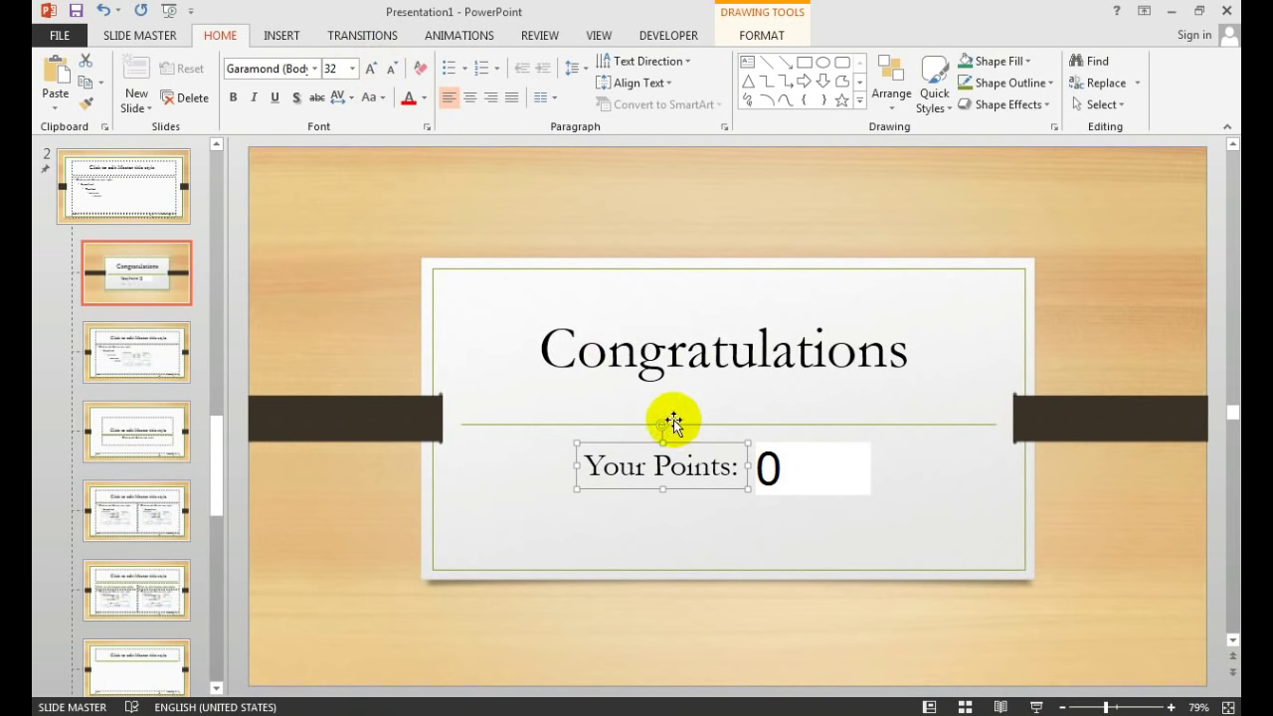
{"action": "left_click_drag", "start_coordinate": [699, 483], "coordinate": [695, 488]}
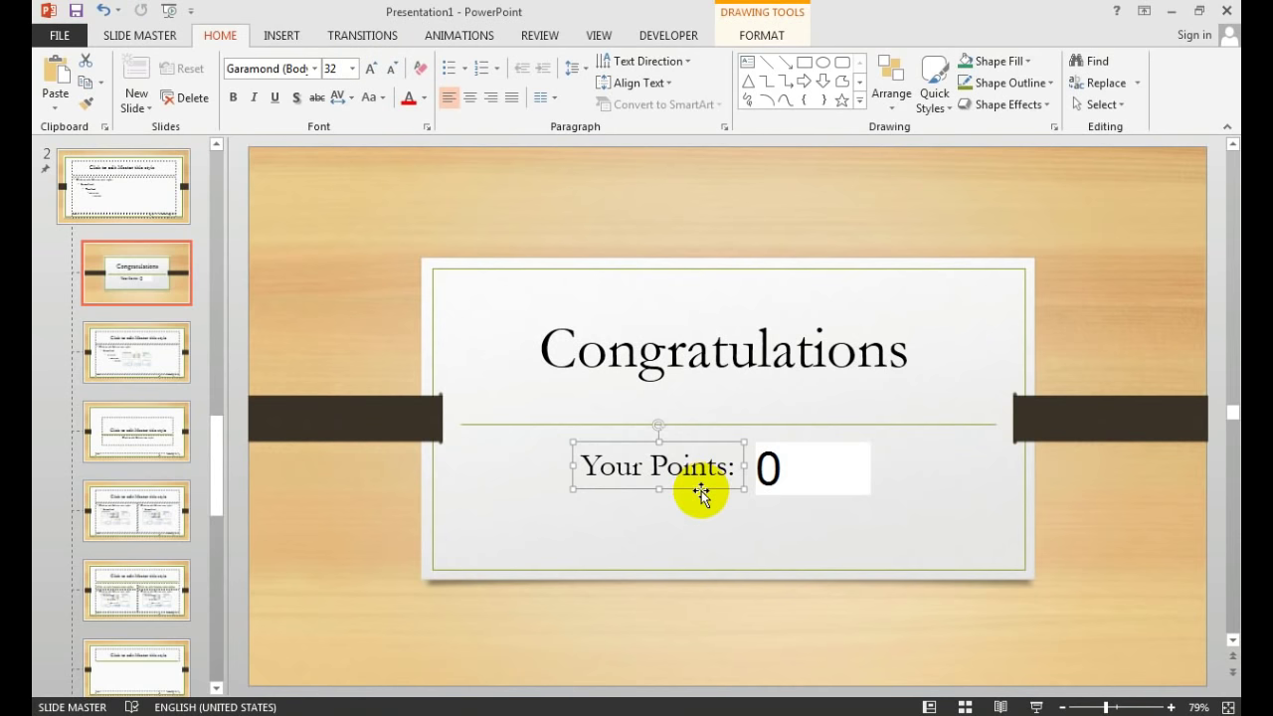
Close the master view and enter "The Quiz Game" as the title of slide 1.
{"action": "left_click", "coordinate": [179, 48]}
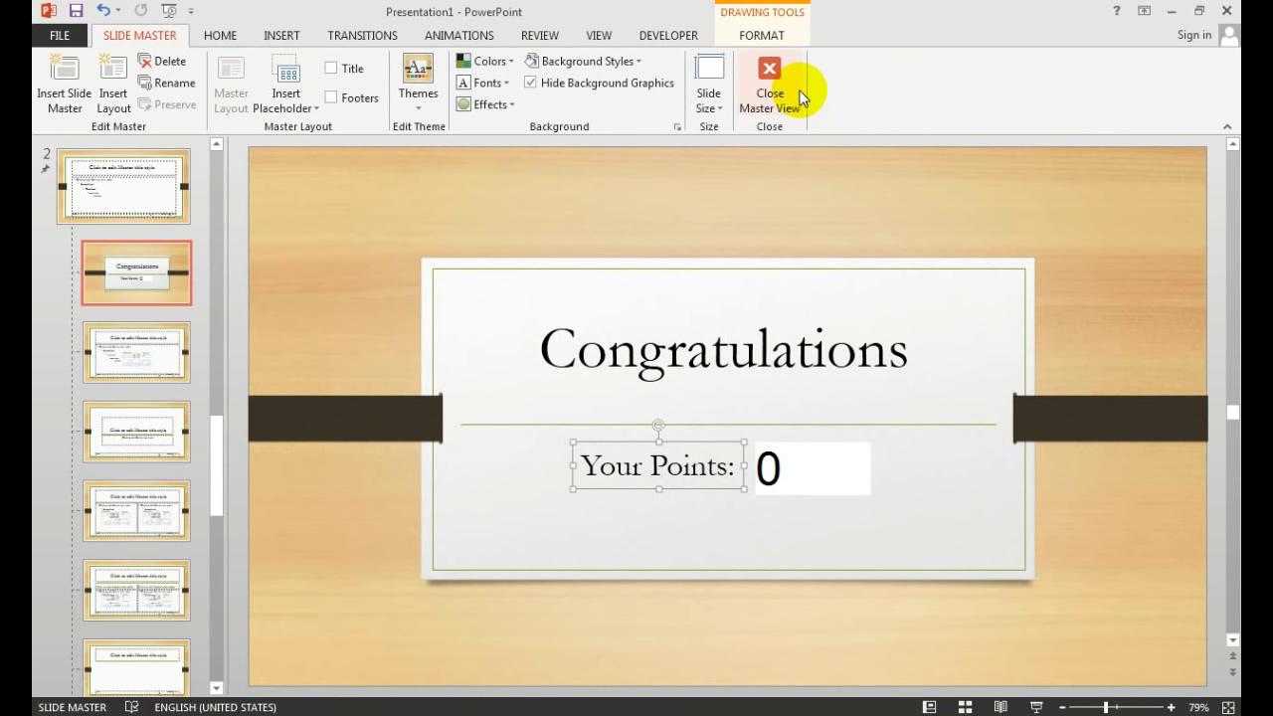
{"action": "left_click", "coordinate": [770, 90]}
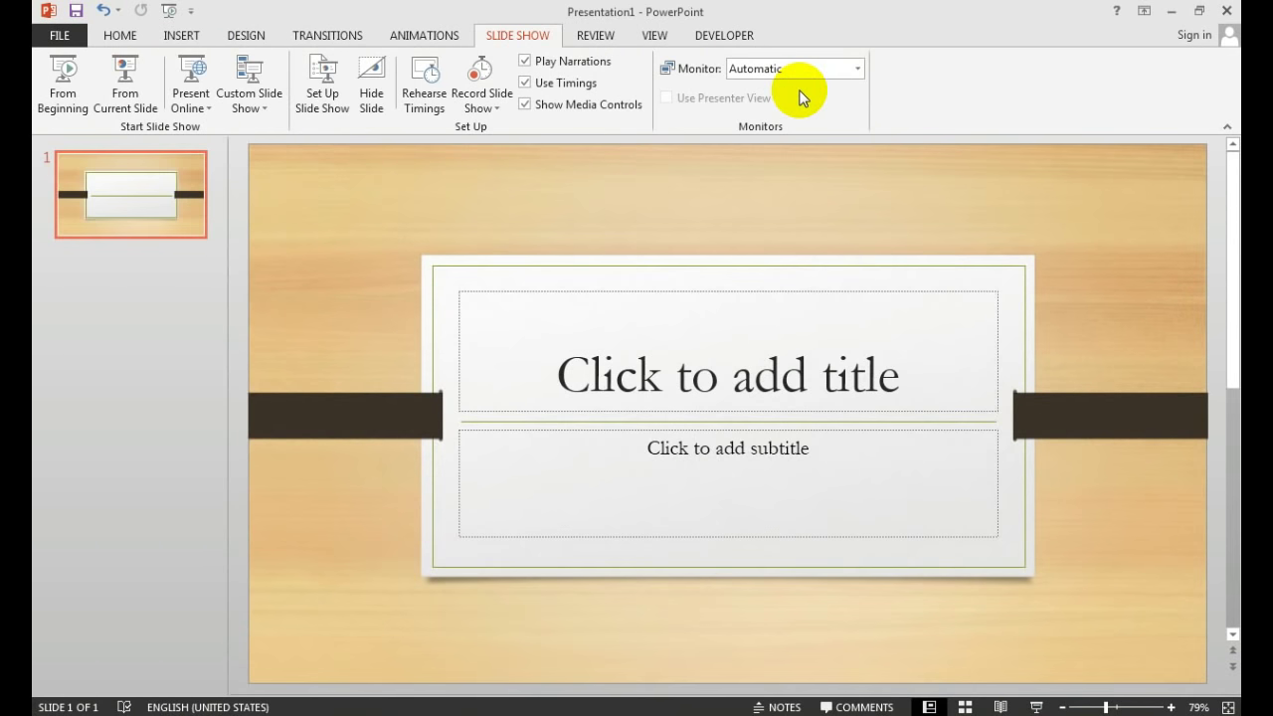
{"action": "left_click", "coordinate": [679, 348]}
{"action": "type", "text": "Th"}
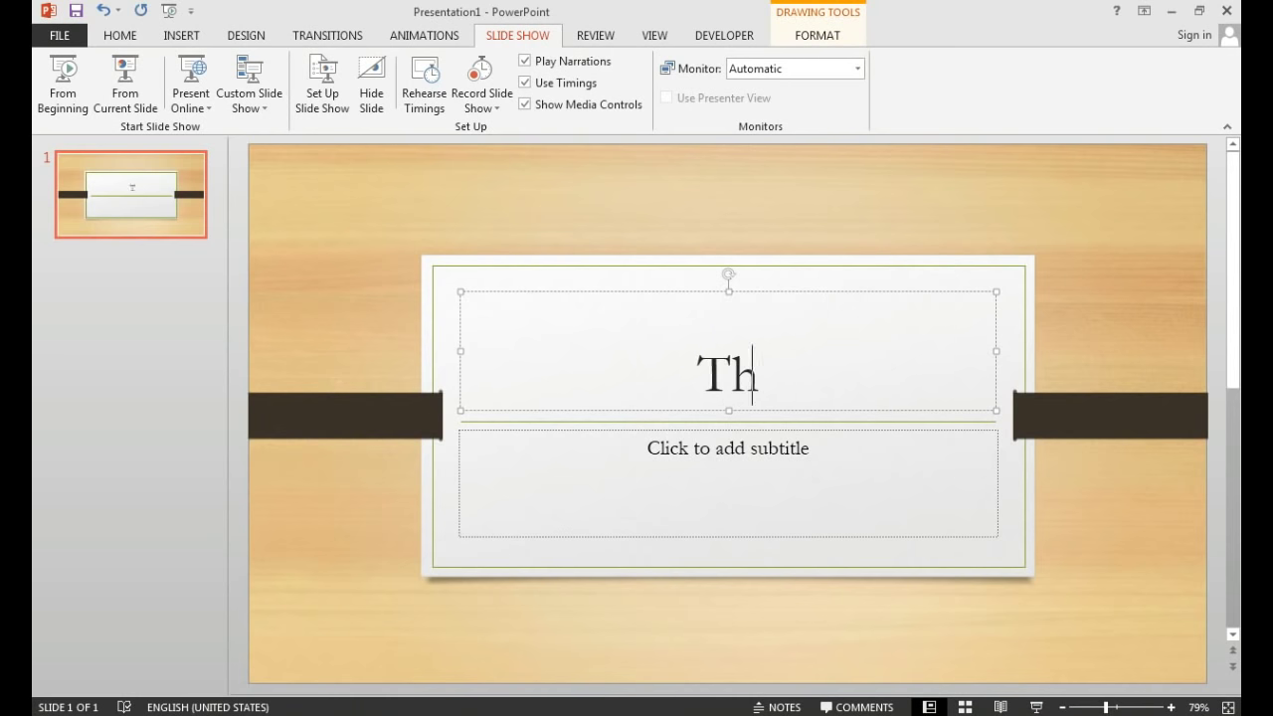
{"action": "type", "text": "e Quiz "}
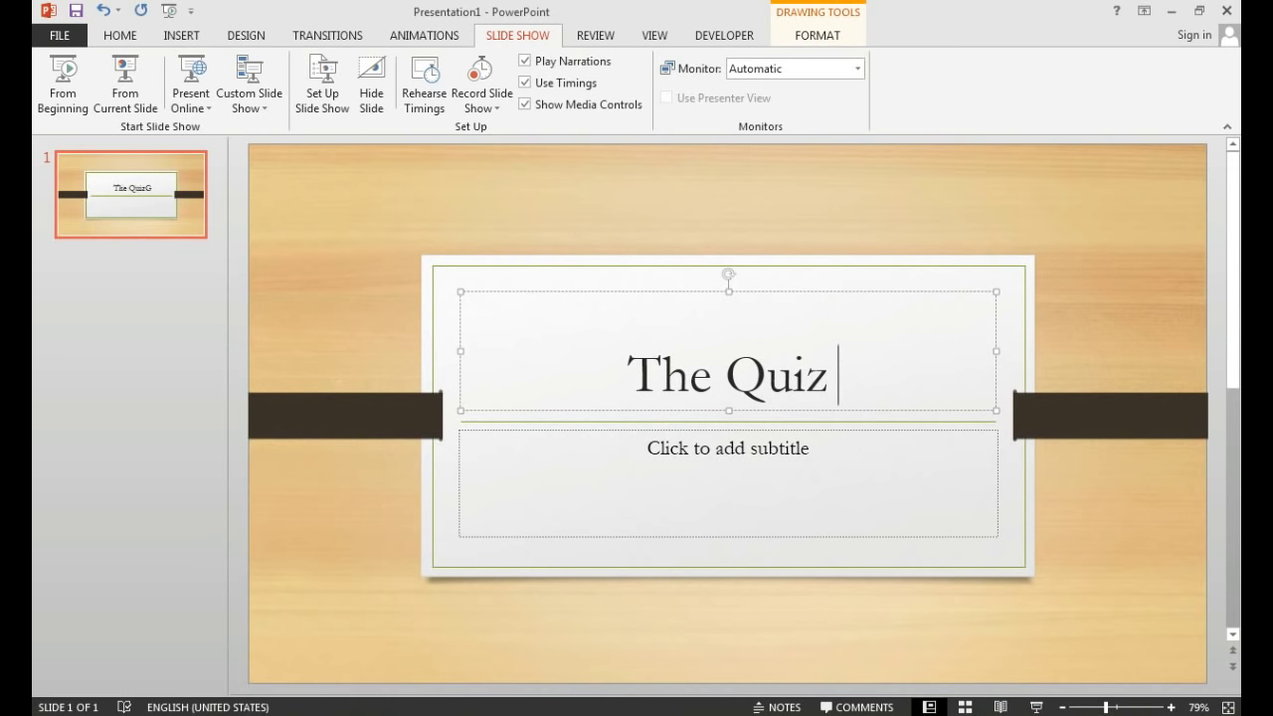
{"action": "type", "text": "Game"}
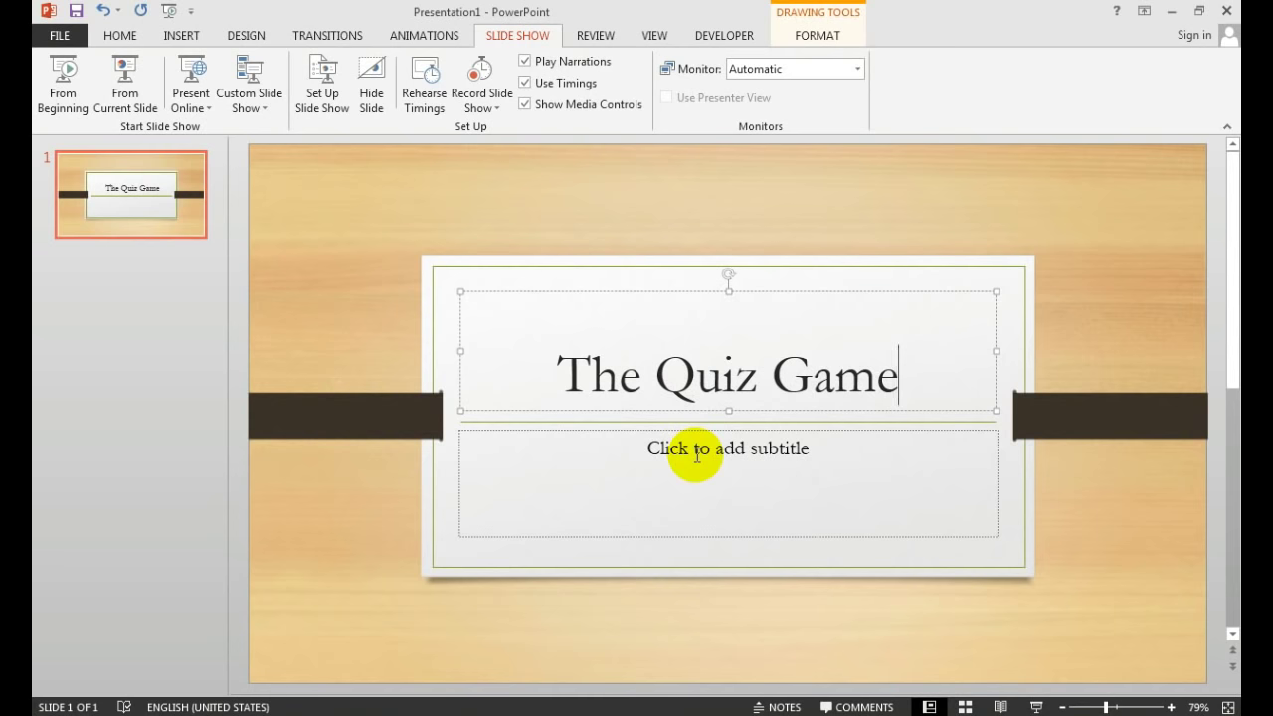
Enter "Click here to continue" as the subtitle of slide 1.
{"action": "left_click", "coordinate": [696, 455]}
{"action": "type", "text": "C"}
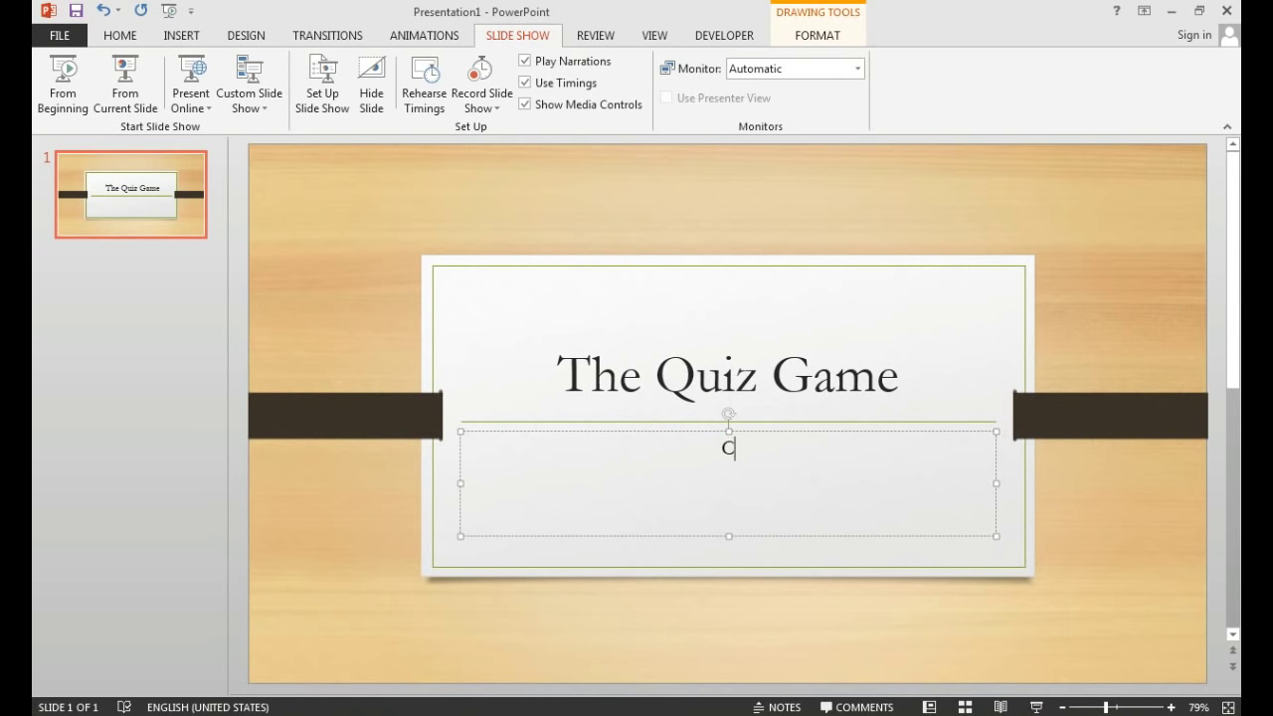
{"action": "type", "text": "lick here to continue"}
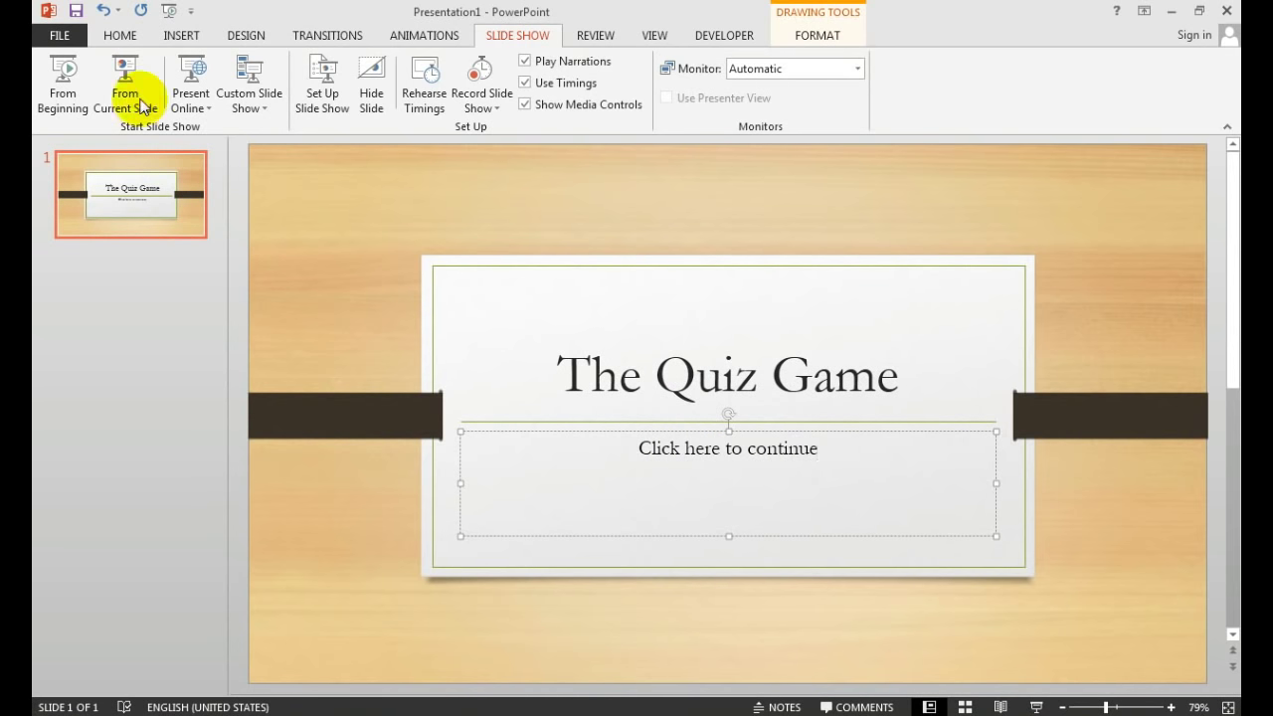
Add a second slide and change its layout to one with only a title placeholder.
{"action": "left_click", "coordinate": [128, 36]}
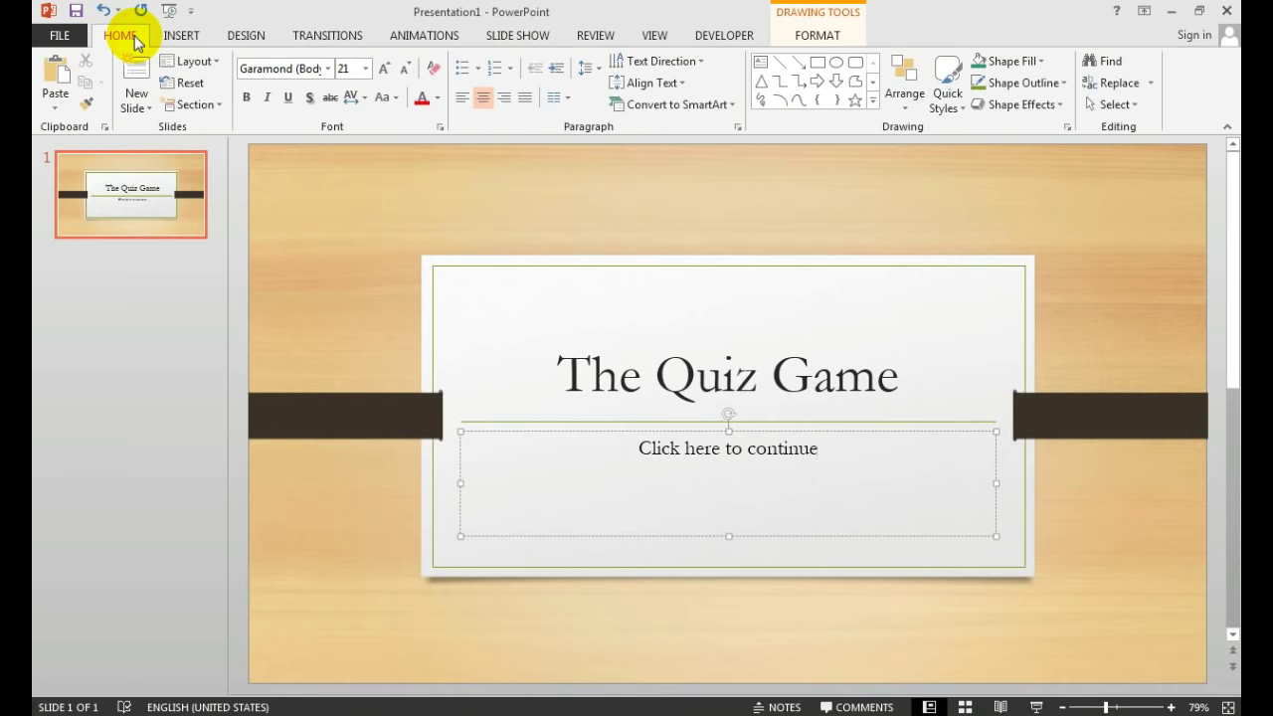
{"action": "left_click", "coordinate": [138, 70]}
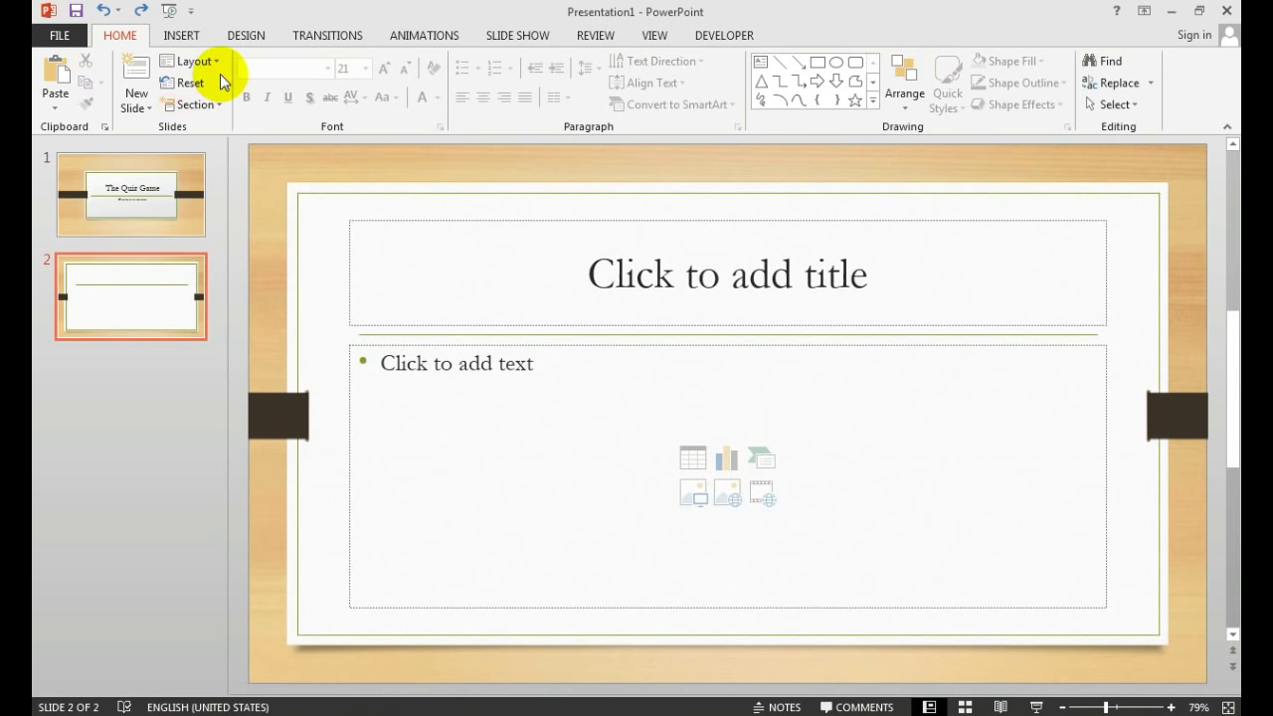
{"action": "left_click", "coordinate": [215, 66]}
{"action": "left_click", "coordinate": [205, 244]}
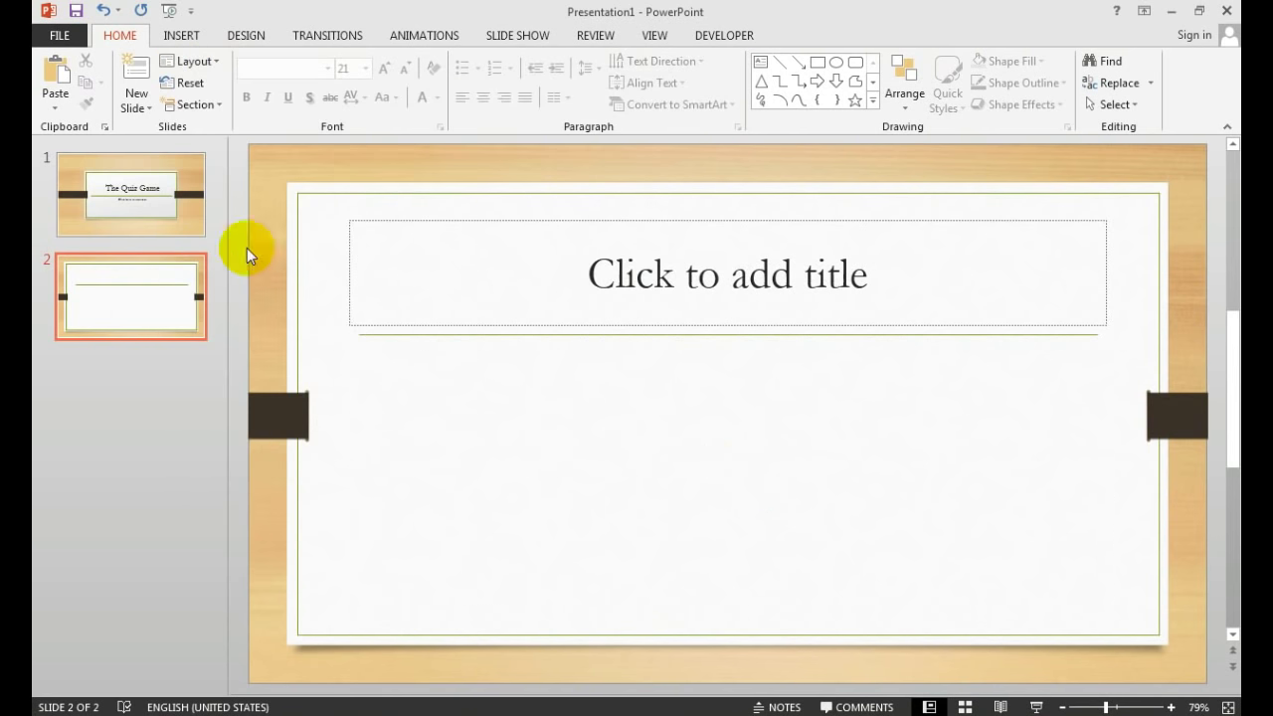
Enter the question "What is the currency of India?" as the title of slide 2.
{"action": "left_click", "coordinate": [634, 288]}
{"action": "type", "text": "What is t"}
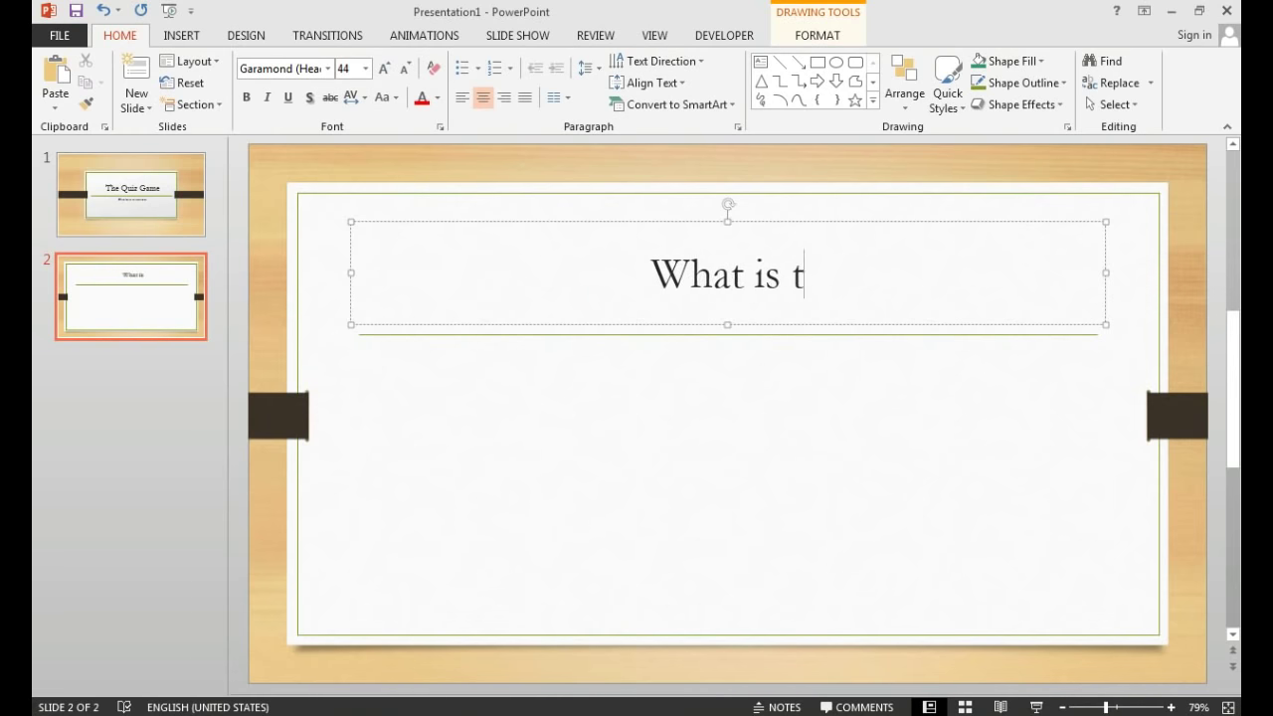
{"action": "type", "text": "he currency of India?"}
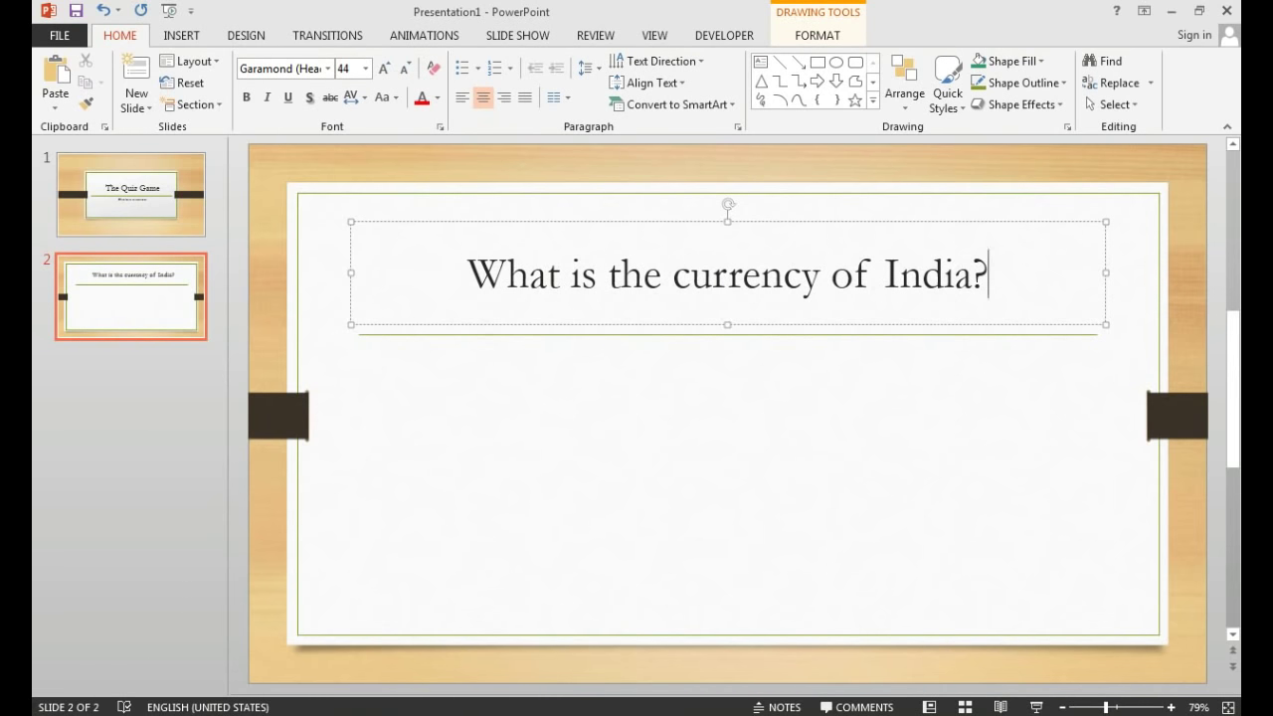
{"action": "key", "text": "Escape"}
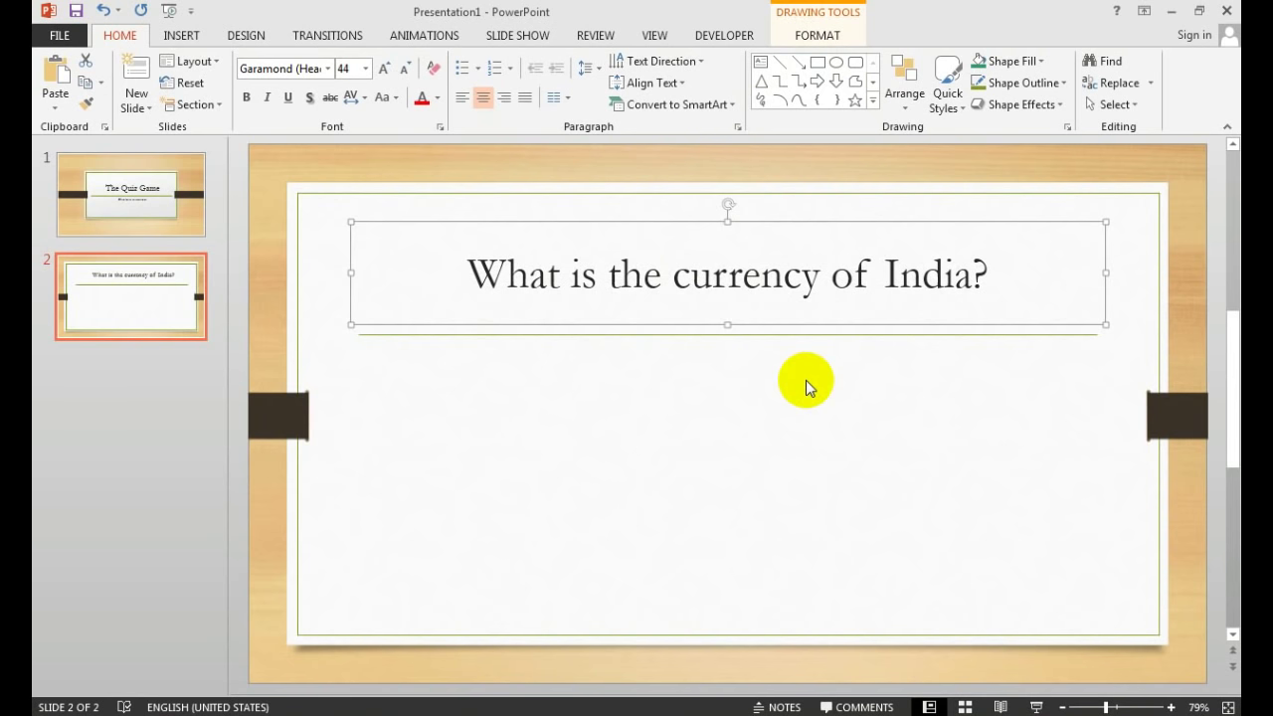
Draw a wide, flat rectangle below the question and stack three aligned copies of it beneath as answer options.
{"action": "left_click", "coordinate": [818, 64]}
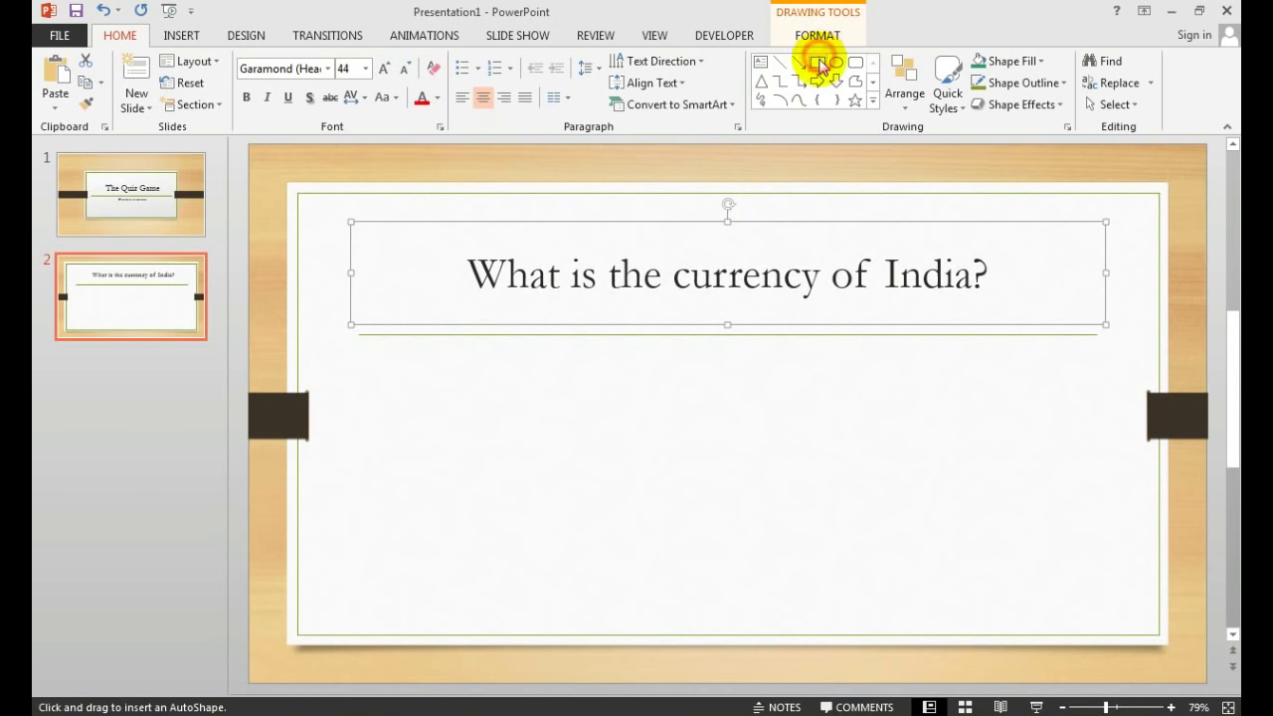
{"action": "left_click_drag", "start_coordinate": [462, 366], "coordinate": [853, 400]}
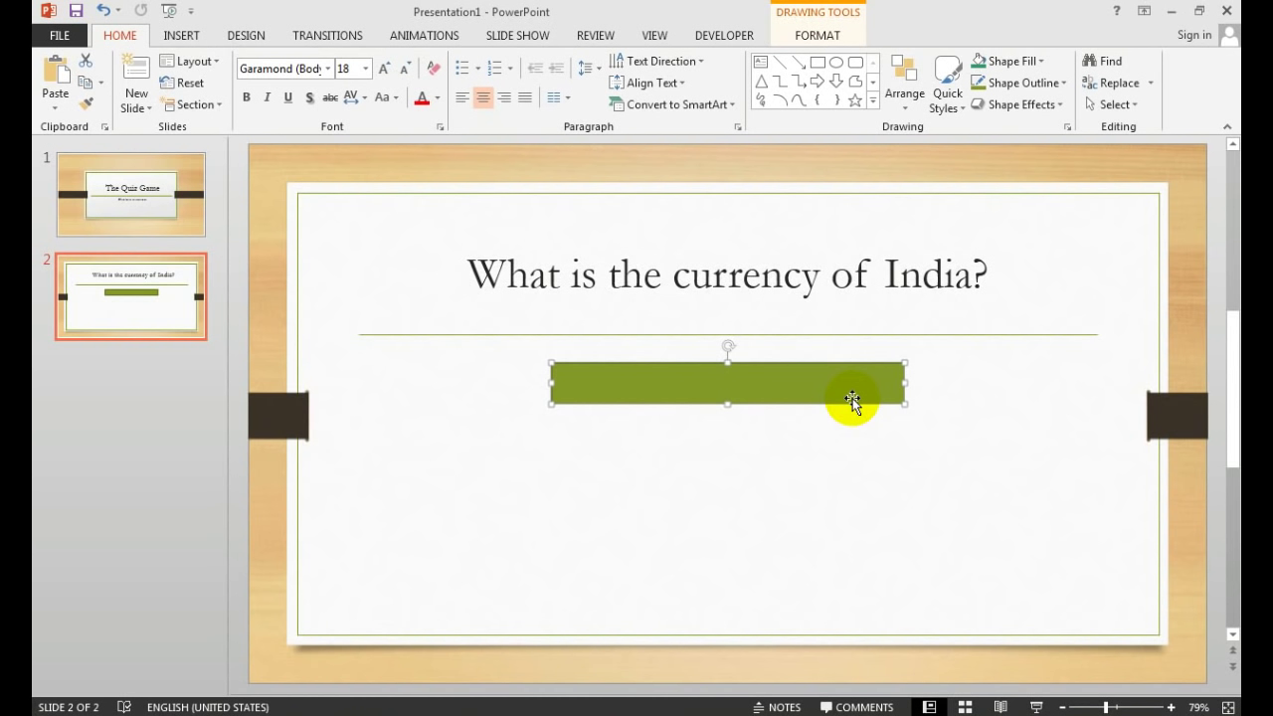
{"action": "key", "text": "ctrl+v"}
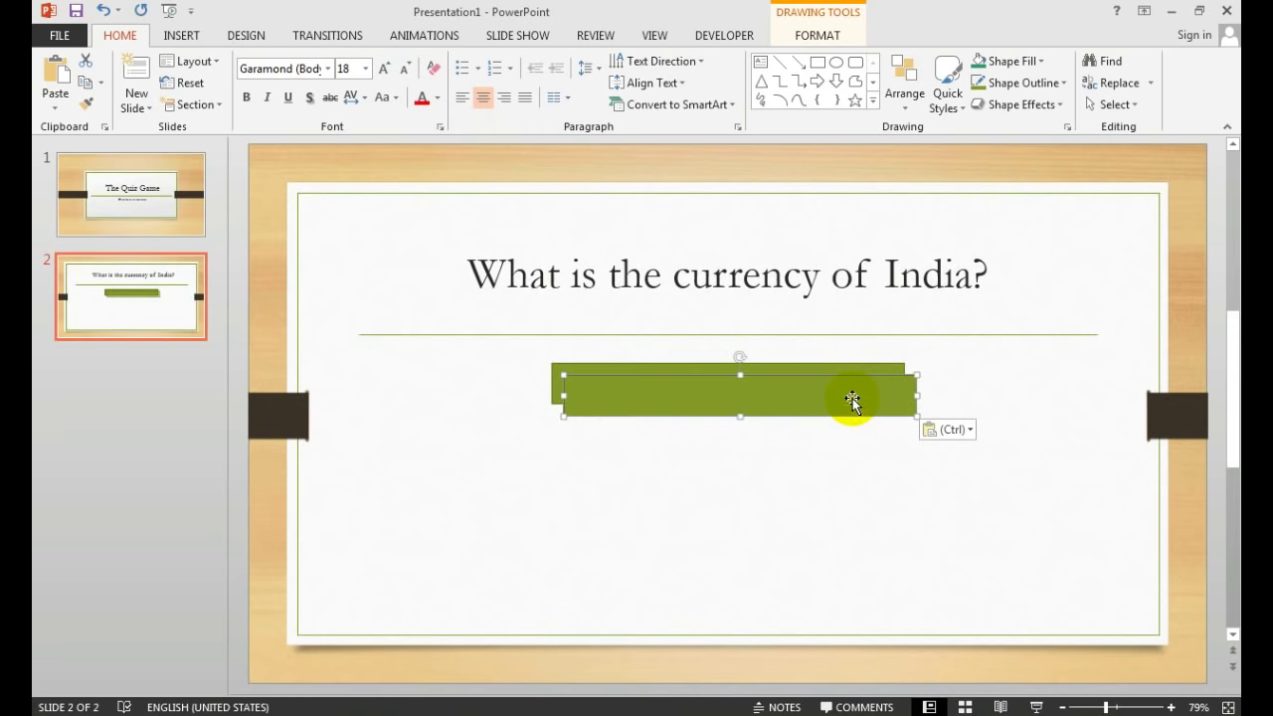
{"action": "left_click_drag", "start_coordinate": [852, 401], "coordinate": [838, 453]}
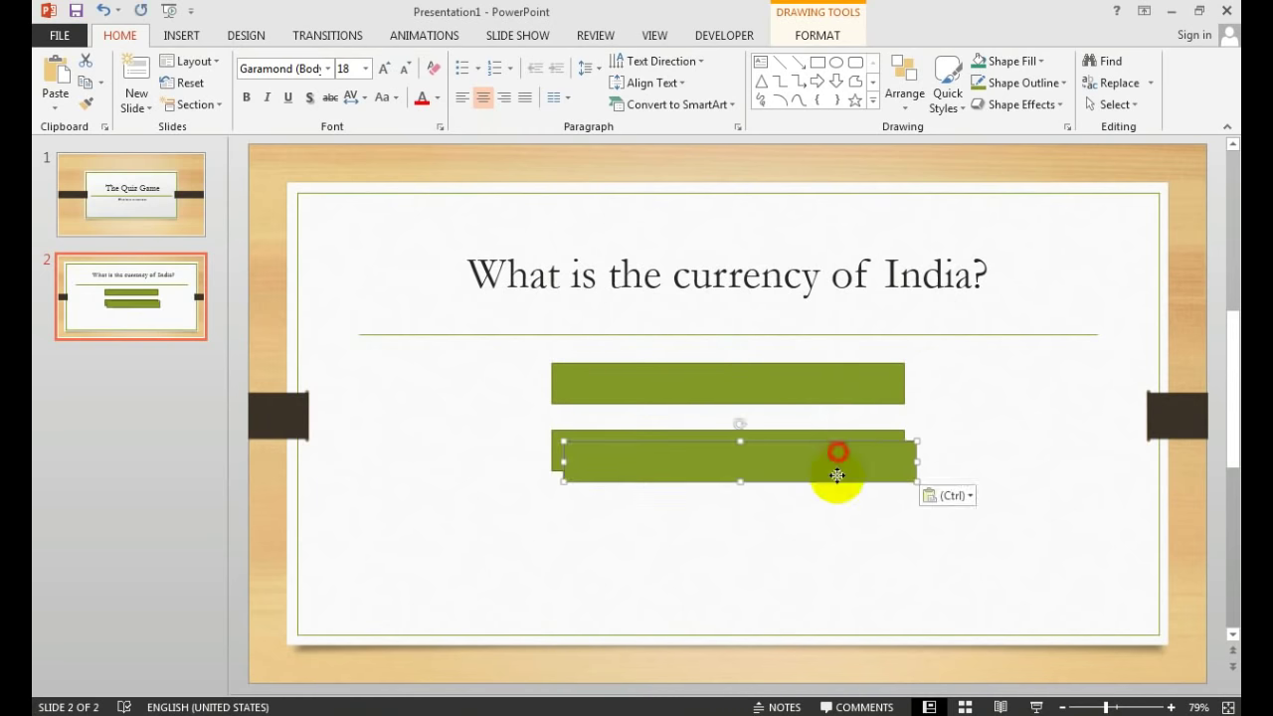
{"action": "key", "text": "ctrl+v"}
{"action": "key", "text": "ctrl+v"}
{"action": "left_click", "coordinate": [868, 521]}
{"action": "left_click_drag", "start_coordinate": [868, 521], "coordinate": [868, 525]}
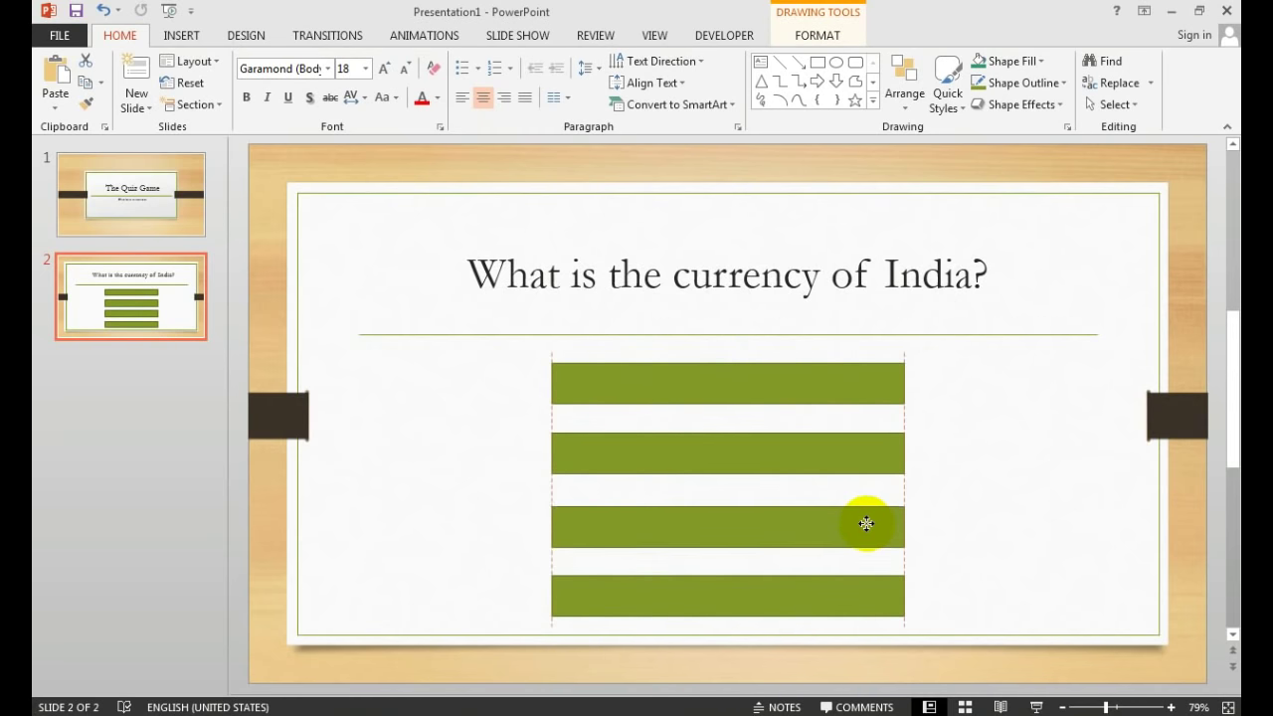
{"action": "left_click", "coordinate": [945, 428]}
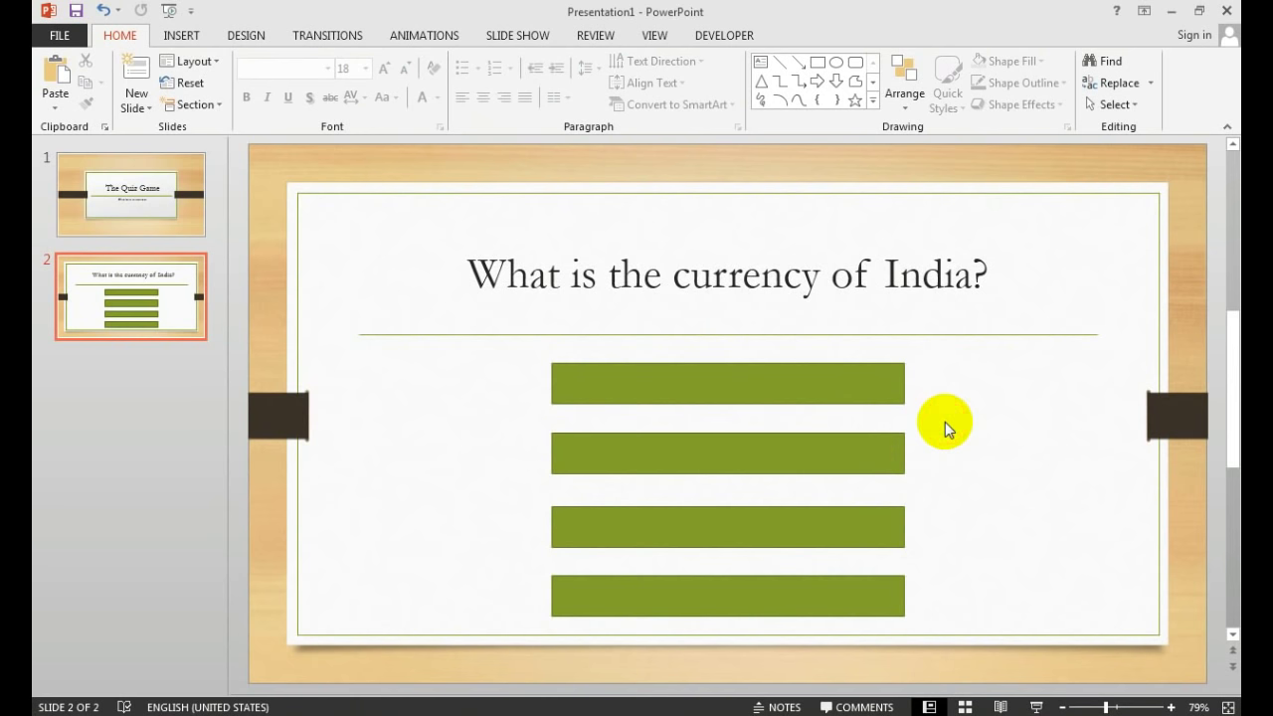
Label the four answer rectangles from top to bottom Rupees, Pounds, Dollars and Euros.
{"action": "left_click", "coordinate": [778, 367]}
{"action": "type", "text": "Rupees"}
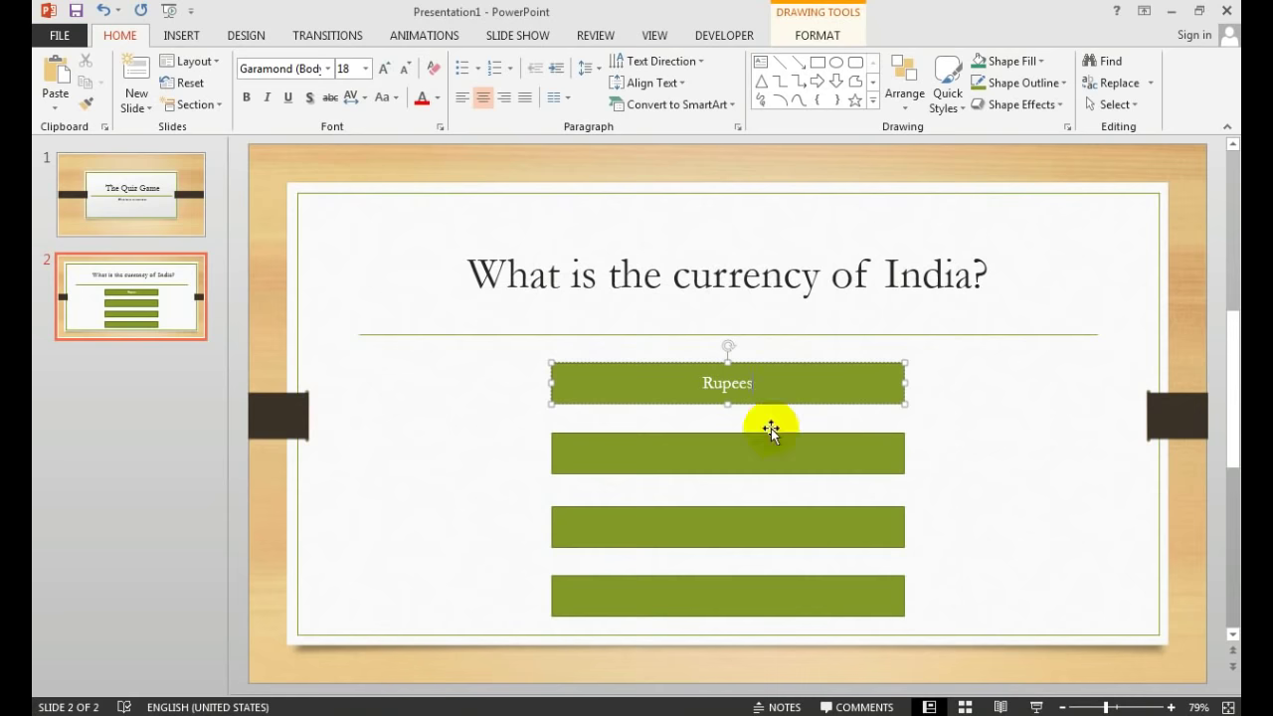
{"action": "left_click", "coordinate": [767, 452]}
{"action": "type", "text": "Pounds"}
{"action": "left_click", "coordinate": [773, 520]}
{"action": "type", "text": "Dollars"}
{"action": "left_click", "coordinate": [759, 575]}
{"action": "type", "text": "Euros"}
{"action": "left_click", "coordinate": [515, 458]}
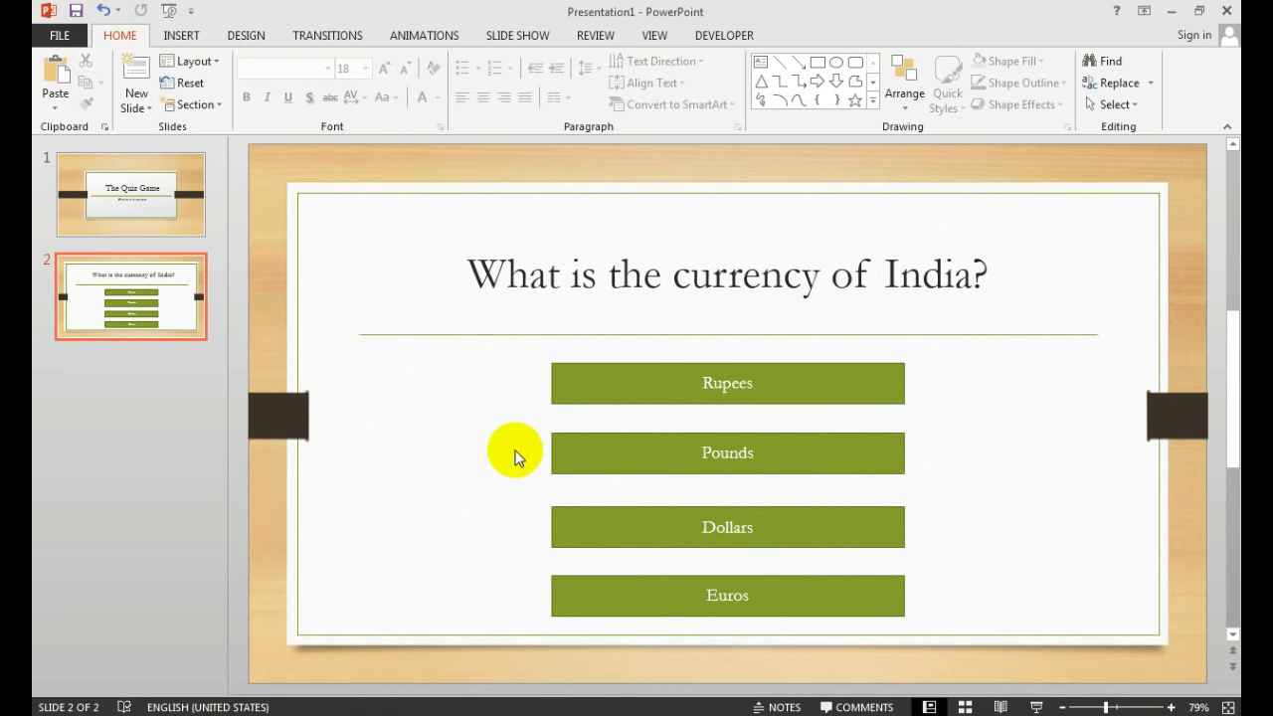
Make the Rupees answer on slide 2 run the macro SlideLayout24.Correct when clicked.
{"action": "left_click", "coordinate": [600, 384]}
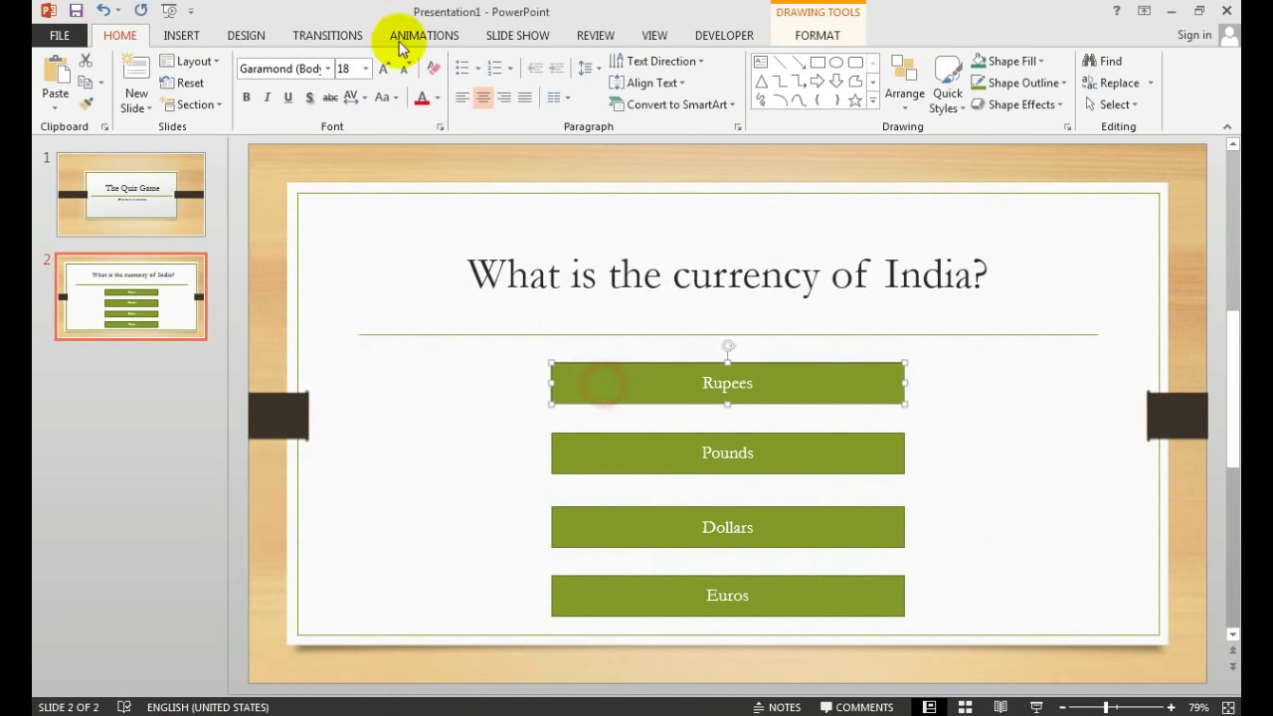
{"action": "left_click", "coordinate": [195, 40]}
{"action": "left_click", "coordinate": [599, 74]}
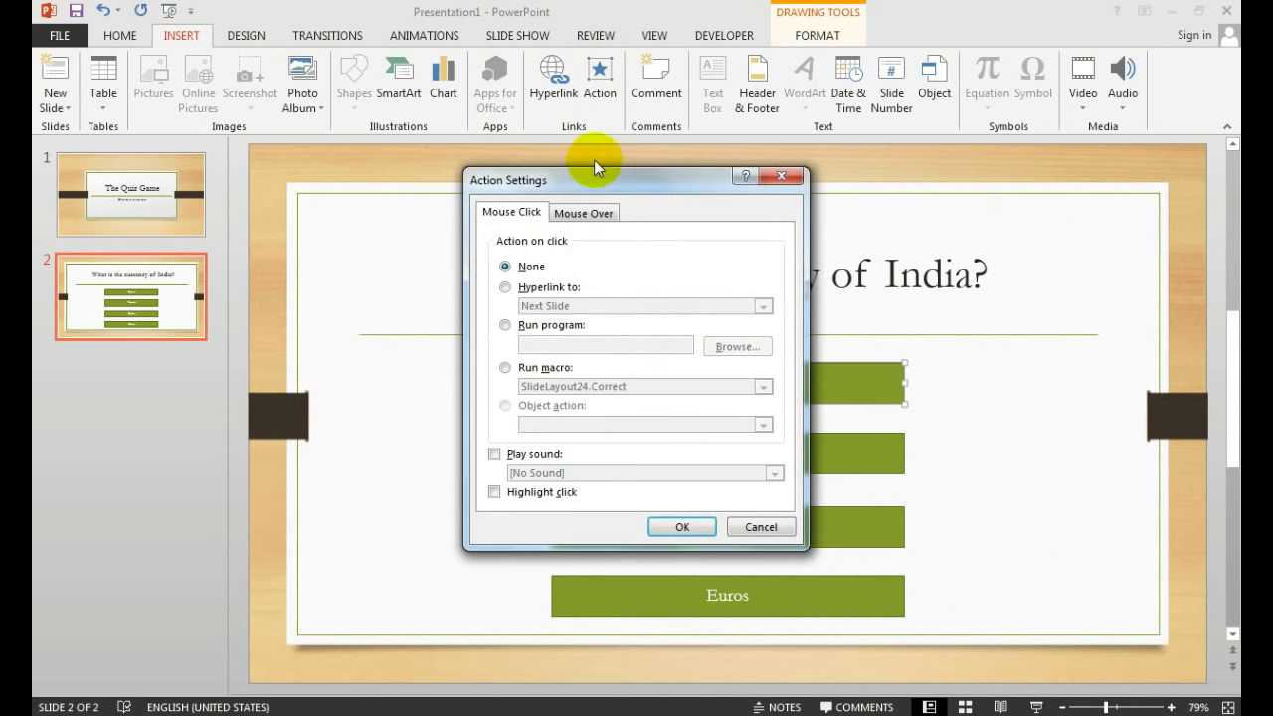
{"action": "left_click_drag", "start_coordinate": [594, 159], "coordinate": [250, 221]}
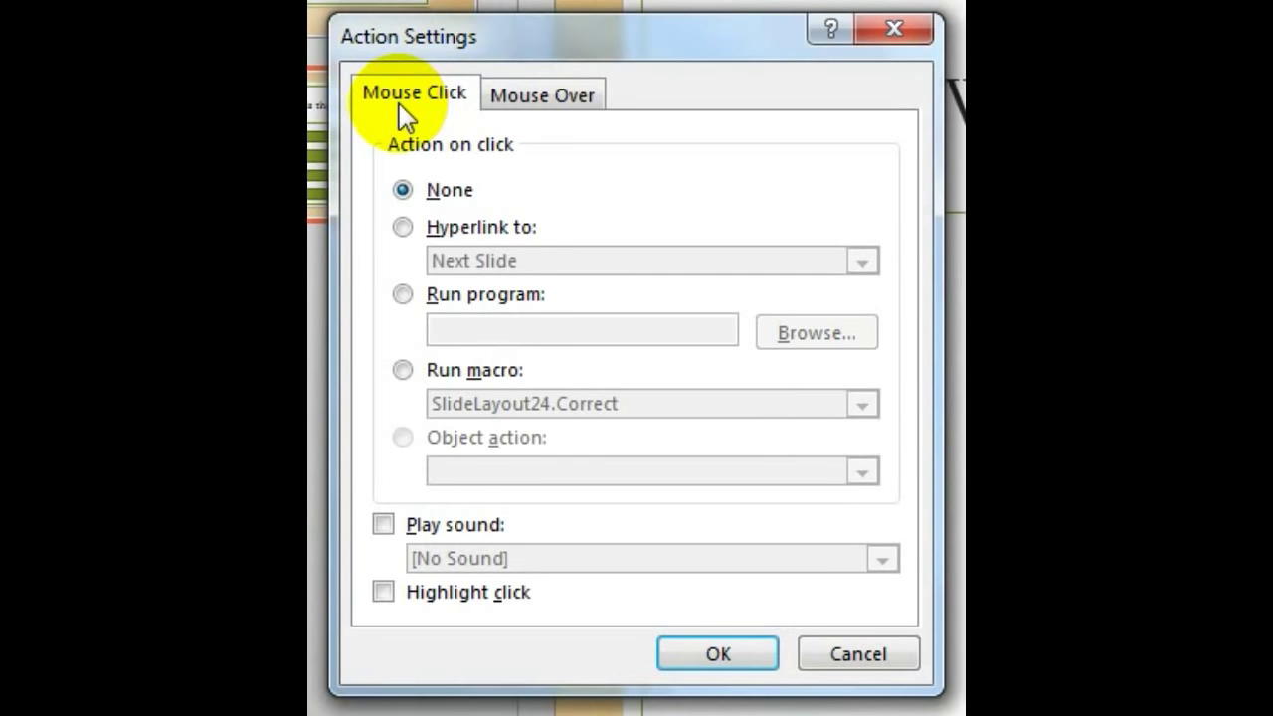
{"action": "left_click", "coordinate": [402, 372]}
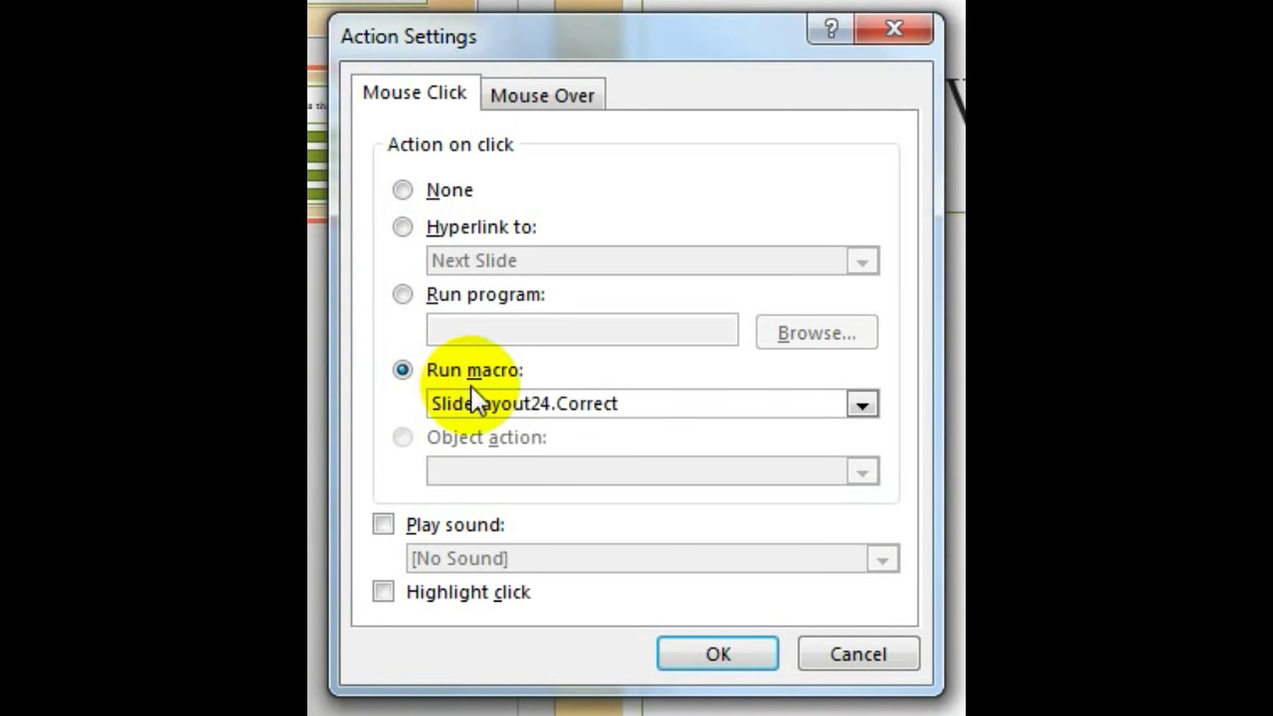
{"action": "left_click", "coordinate": [479, 398]}
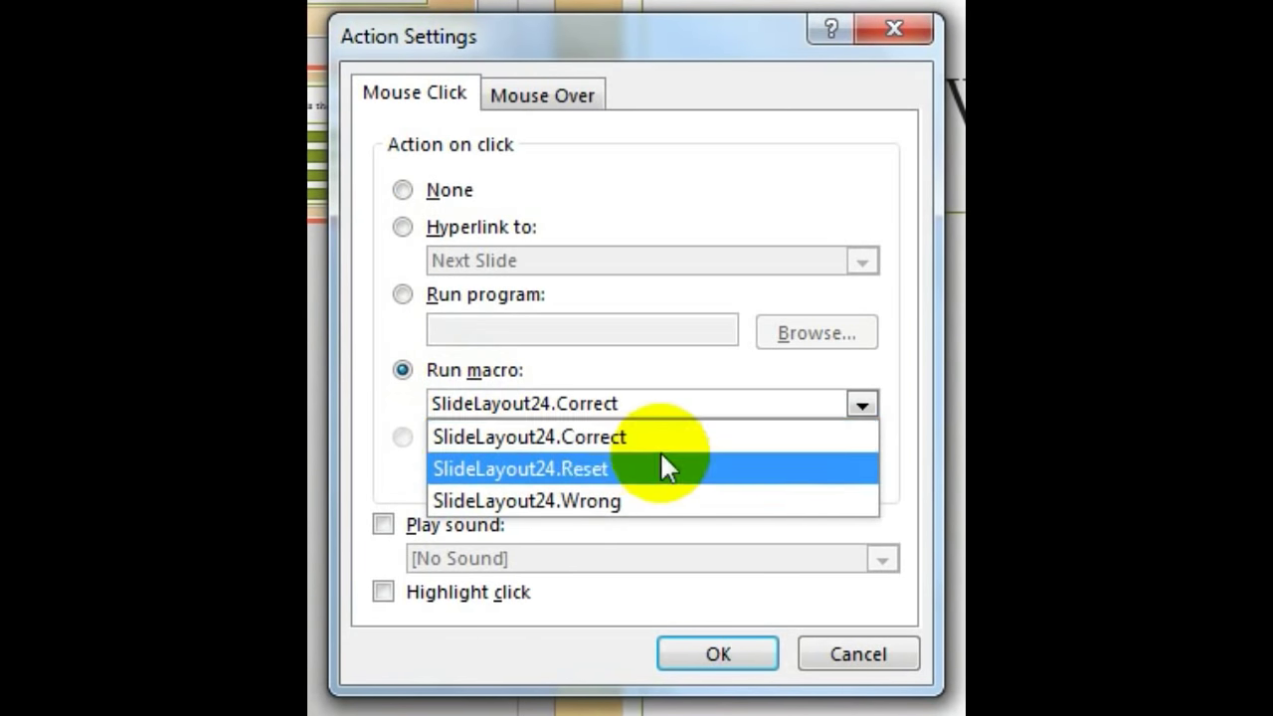
{"action": "left_click", "coordinate": [636, 437]}
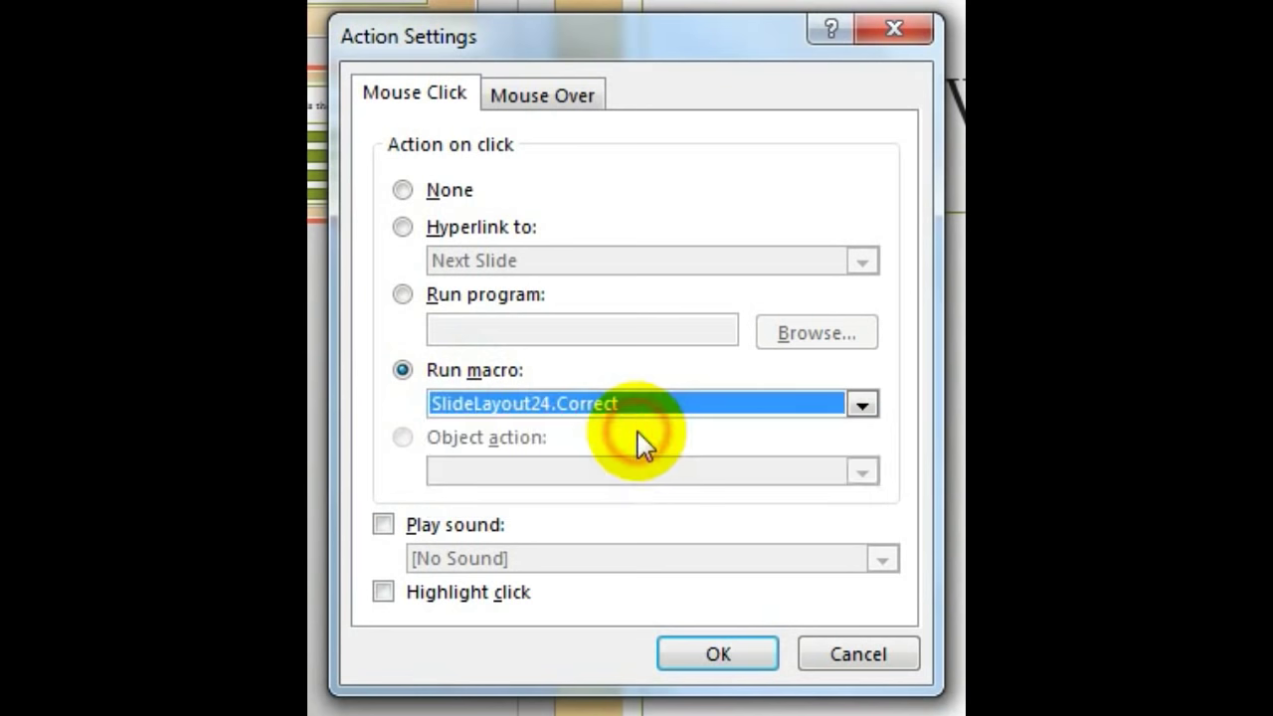
{"action": "left_click", "coordinate": [718, 653]}
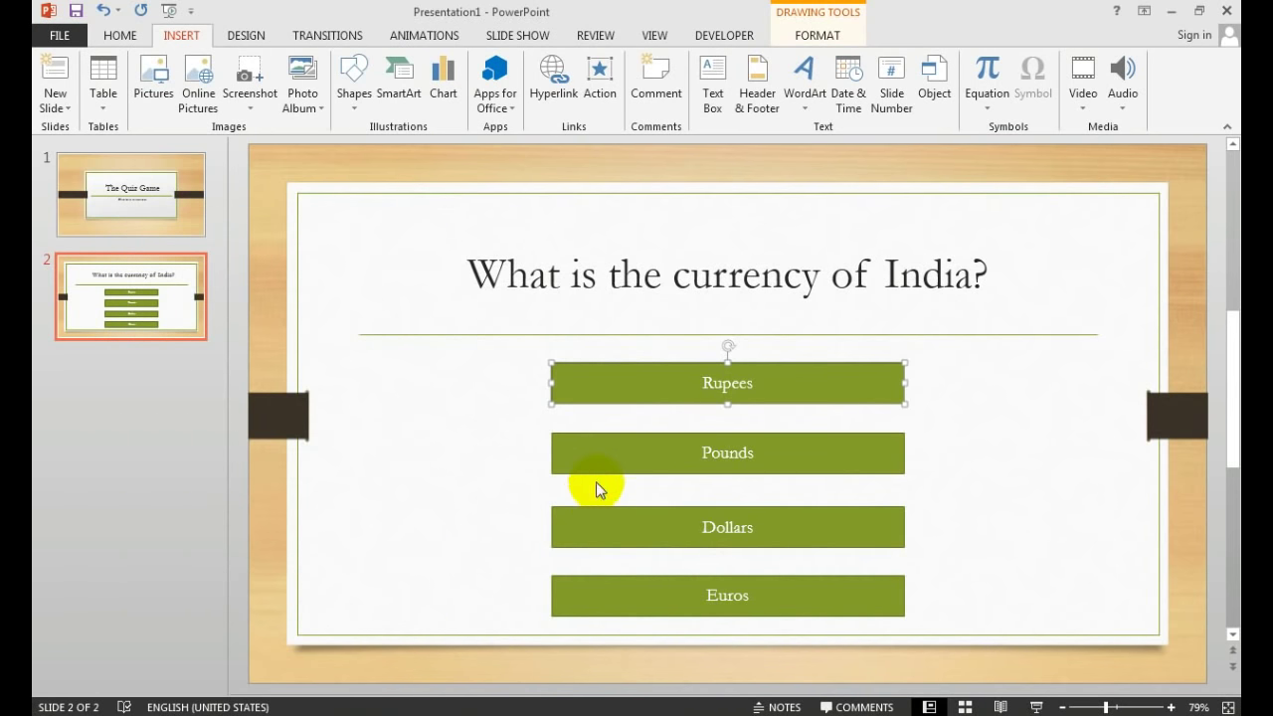
Make the Pounds answer on slide 2 run the macro SlideLayout24.Wrong when clicked.
{"action": "left_click", "coordinate": [597, 467]}
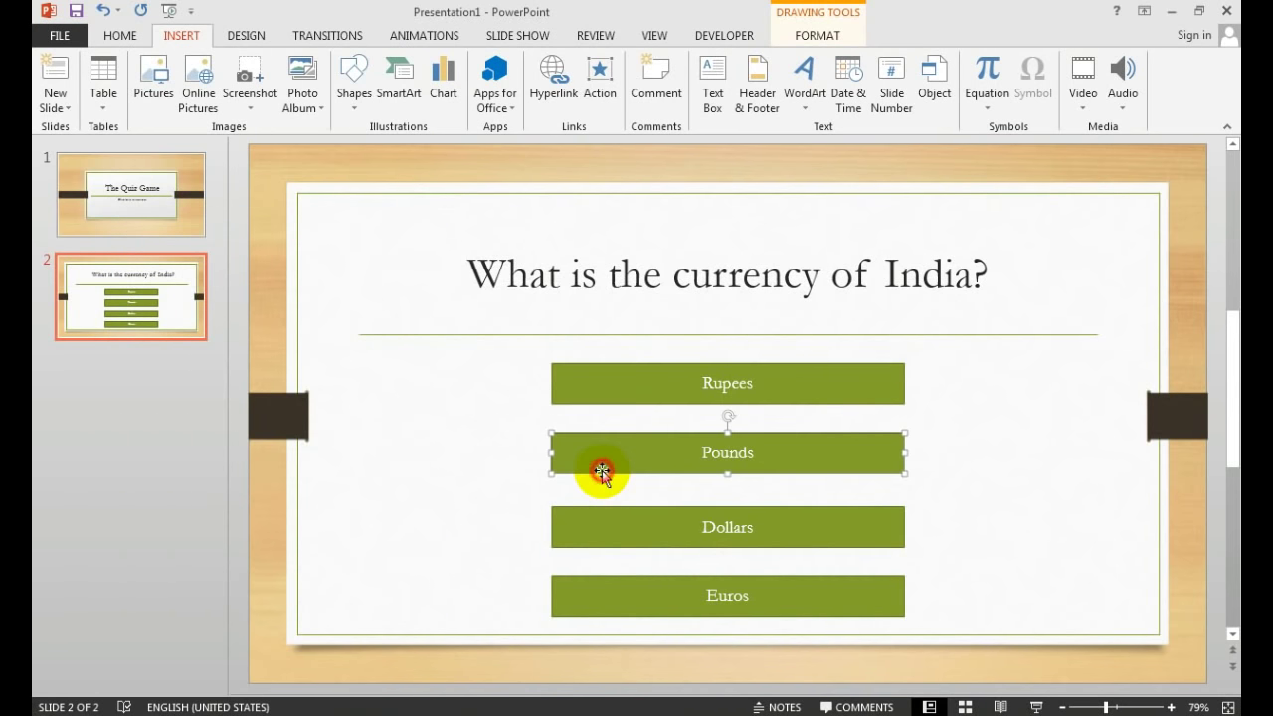
{"action": "left_click", "coordinate": [602, 89]}
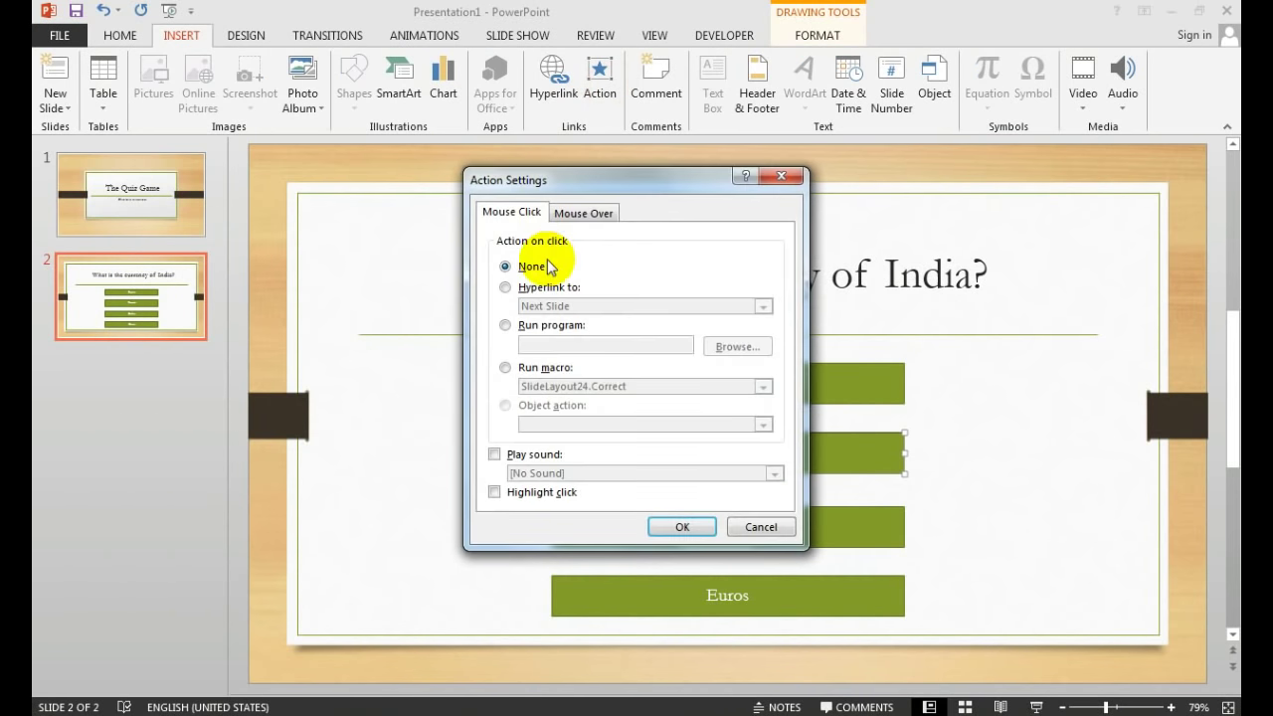
{"action": "left_click_drag", "start_coordinate": [566, 182], "coordinate": [174, 158]}
{"action": "left_click", "coordinate": [114, 339]}
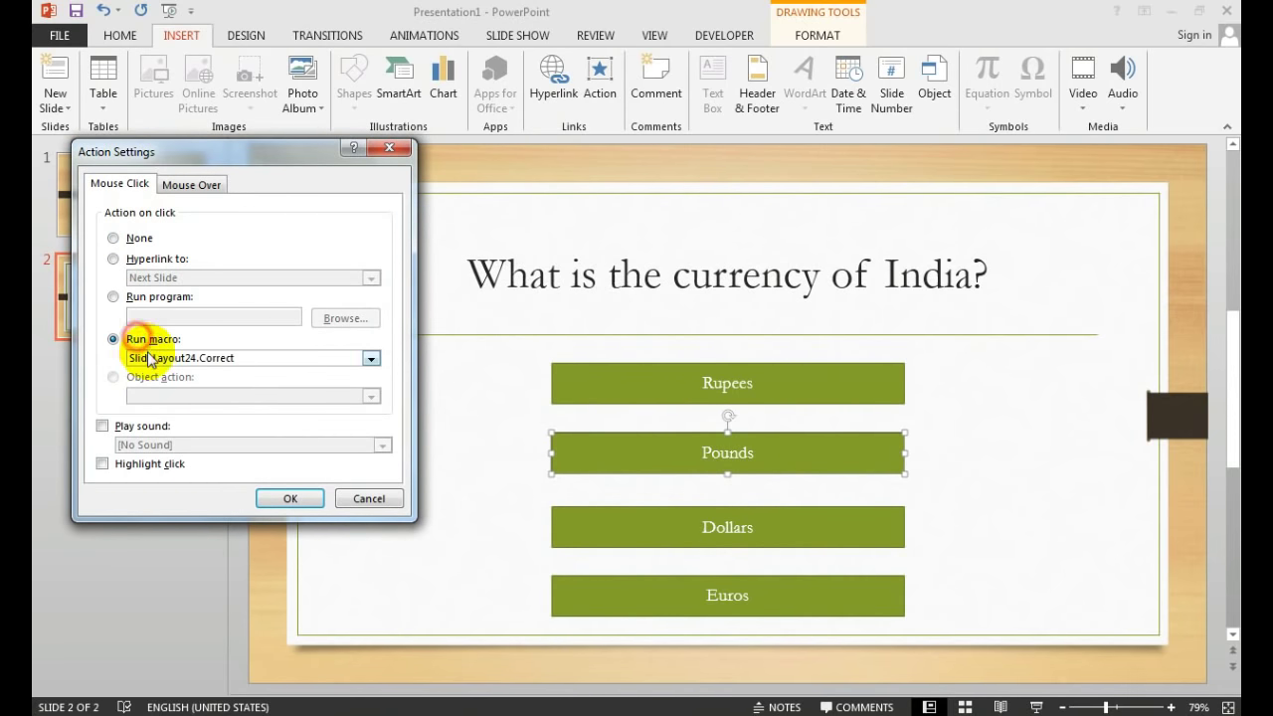
{"action": "left_click", "coordinate": [131, 358]}
{"action": "left_click", "coordinate": [171, 413]}
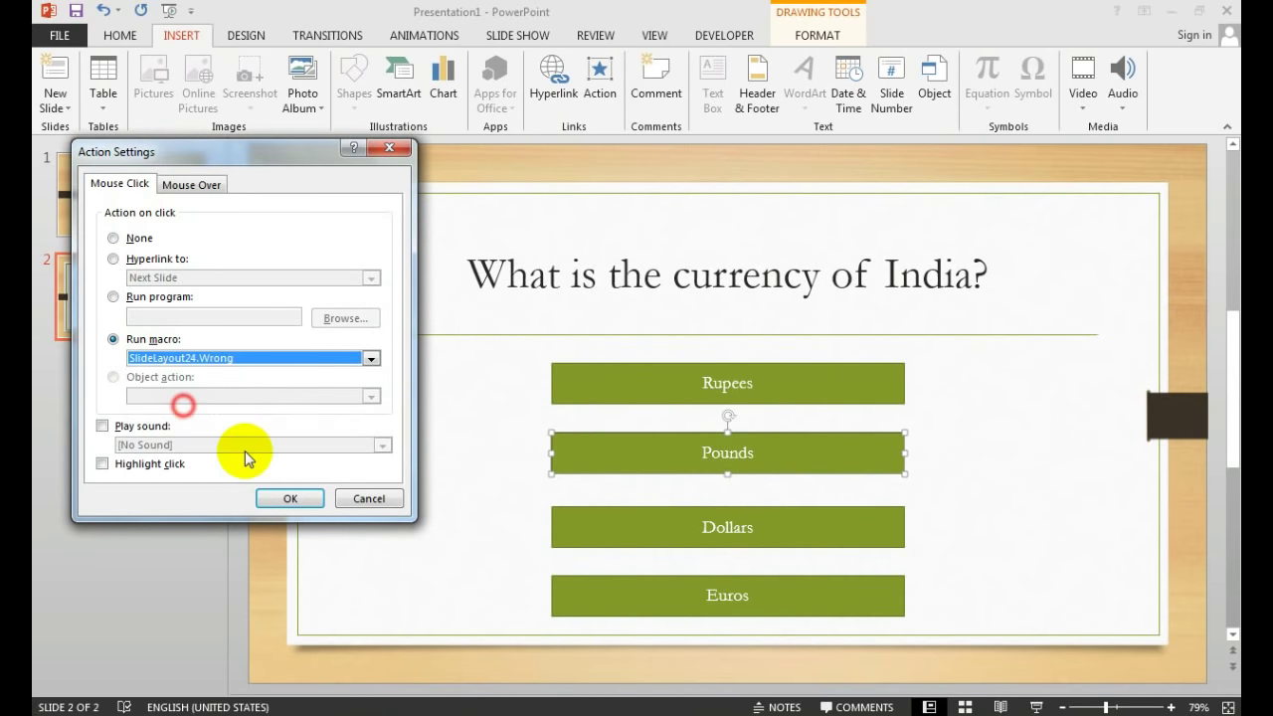
{"action": "left_click", "coordinate": [292, 498]}
Assign the macro SlideLayout24.Wrong as the click action of the Dollars answer on slide 2.
{"action": "left_click", "coordinate": [580, 531]}
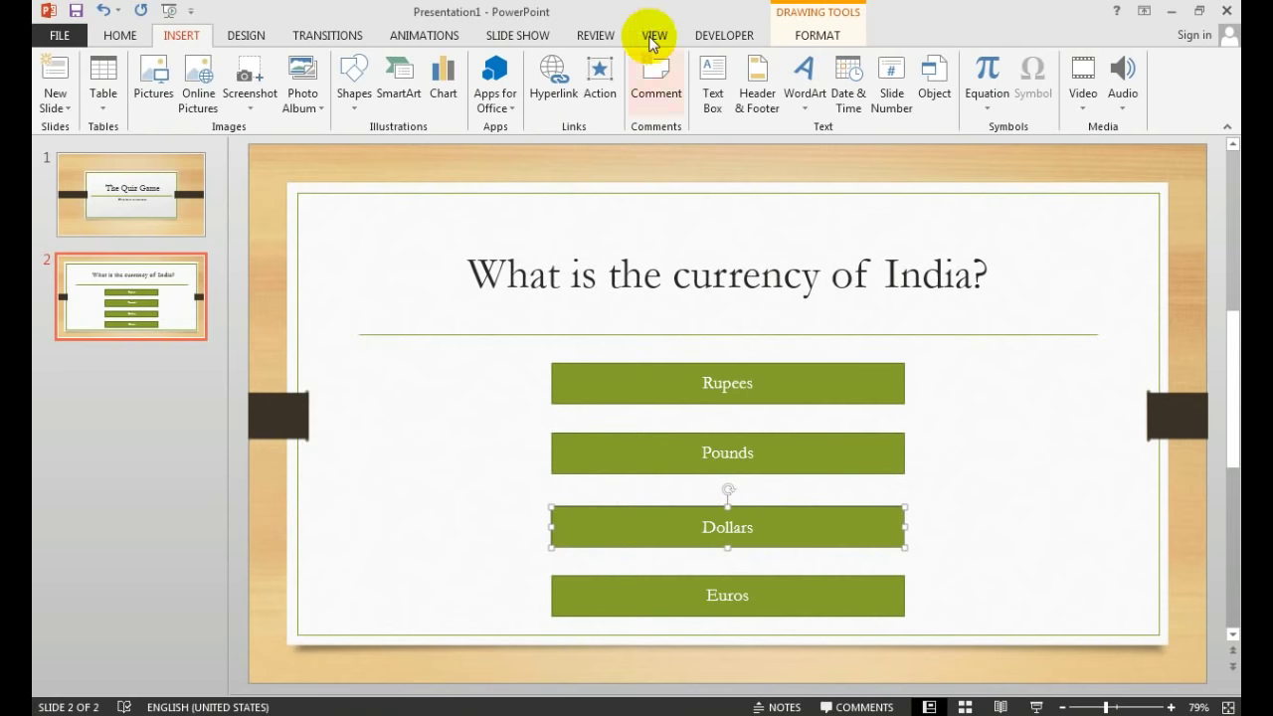
{"action": "left_click", "coordinate": [600, 78]}
{"action": "left_click", "coordinate": [544, 370]}
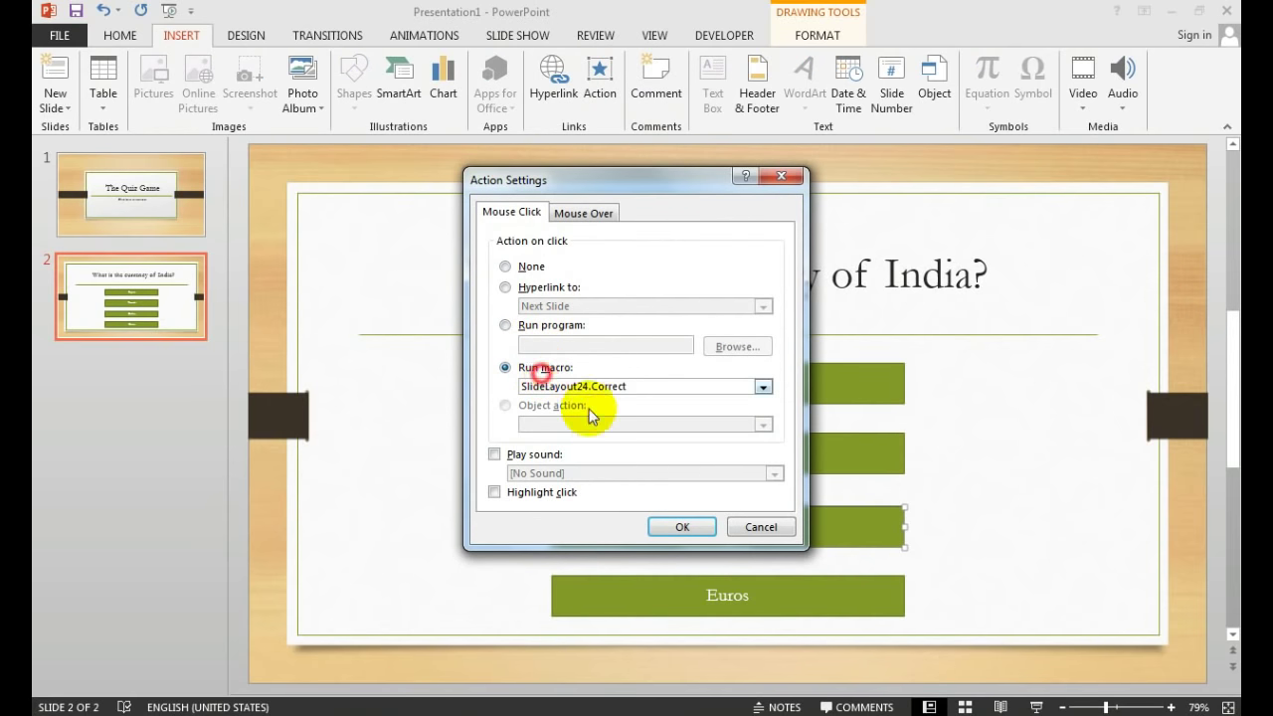
{"action": "left_click", "coordinate": [605, 387]}
{"action": "left_click", "coordinate": [628, 441]}
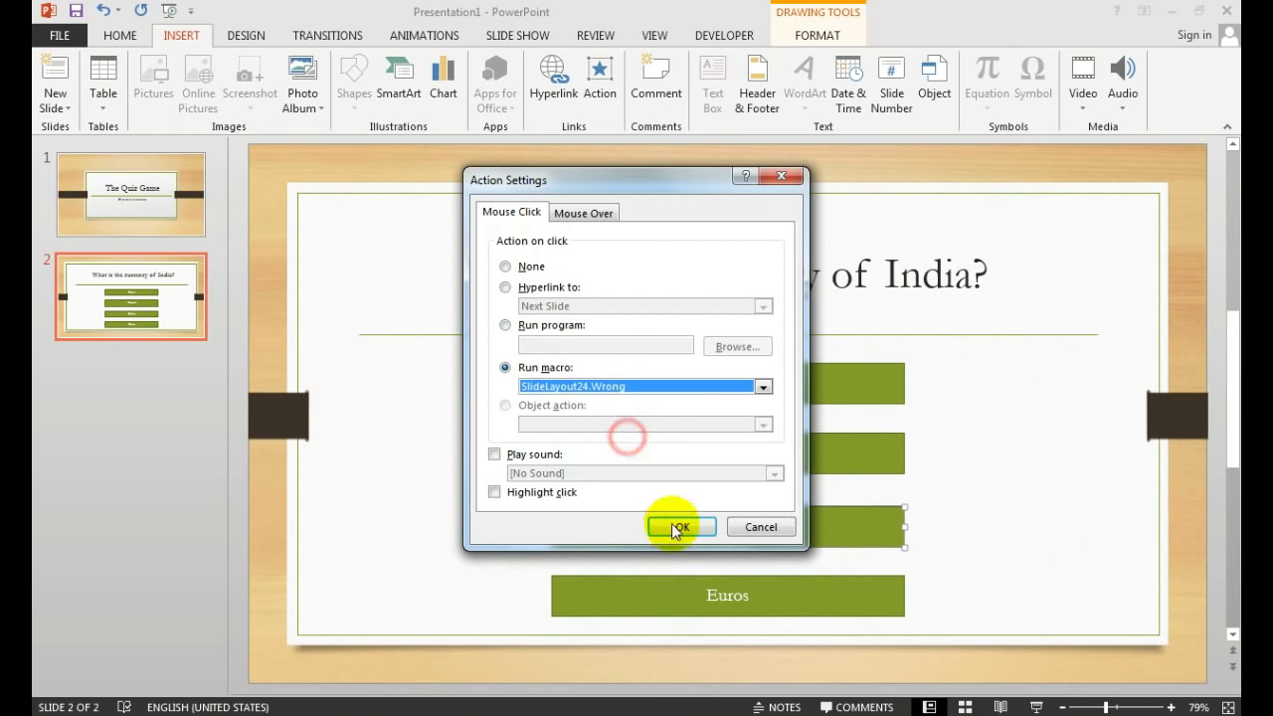
{"action": "left_click", "coordinate": [683, 526]}
Assign the macro SlideLayout24.Wrong as the click action of the Euros answer on slide 2.
{"action": "left_click", "coordinate": [659, 601]}
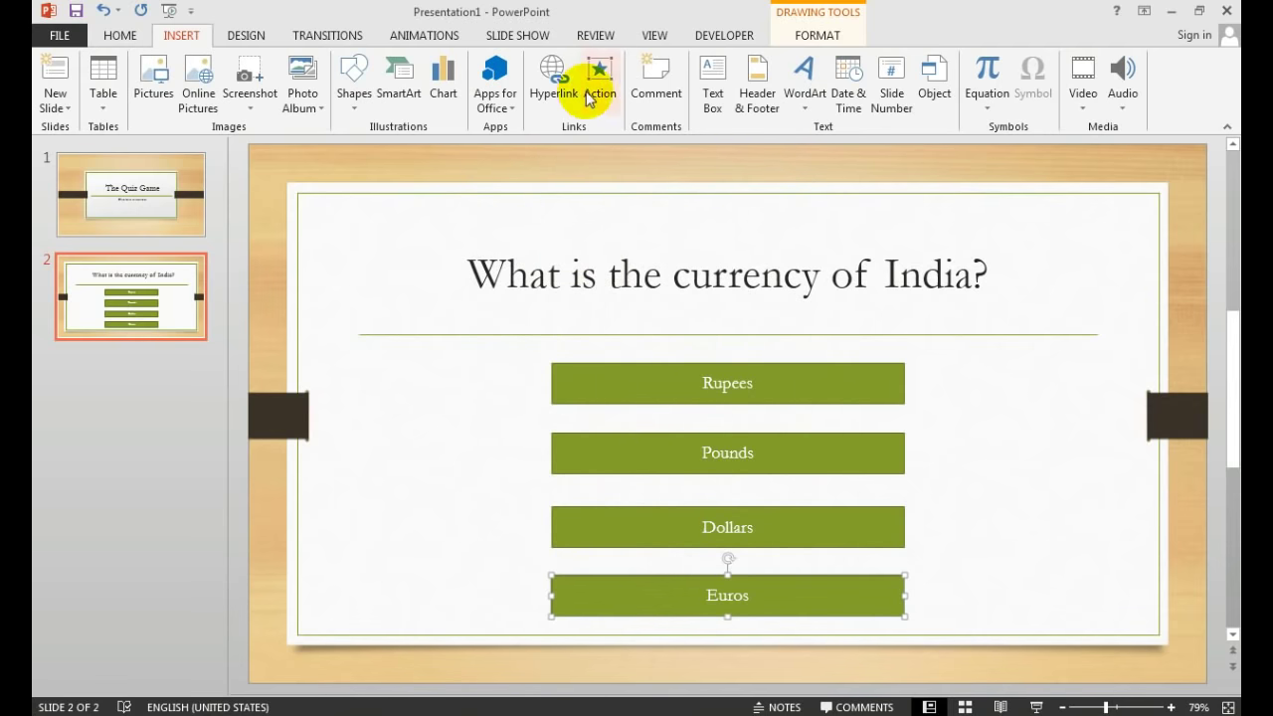
{"action": "left_click", "coordinate": [596, 80]}
{"action": "left_click", "coordinate": [540, 370]}
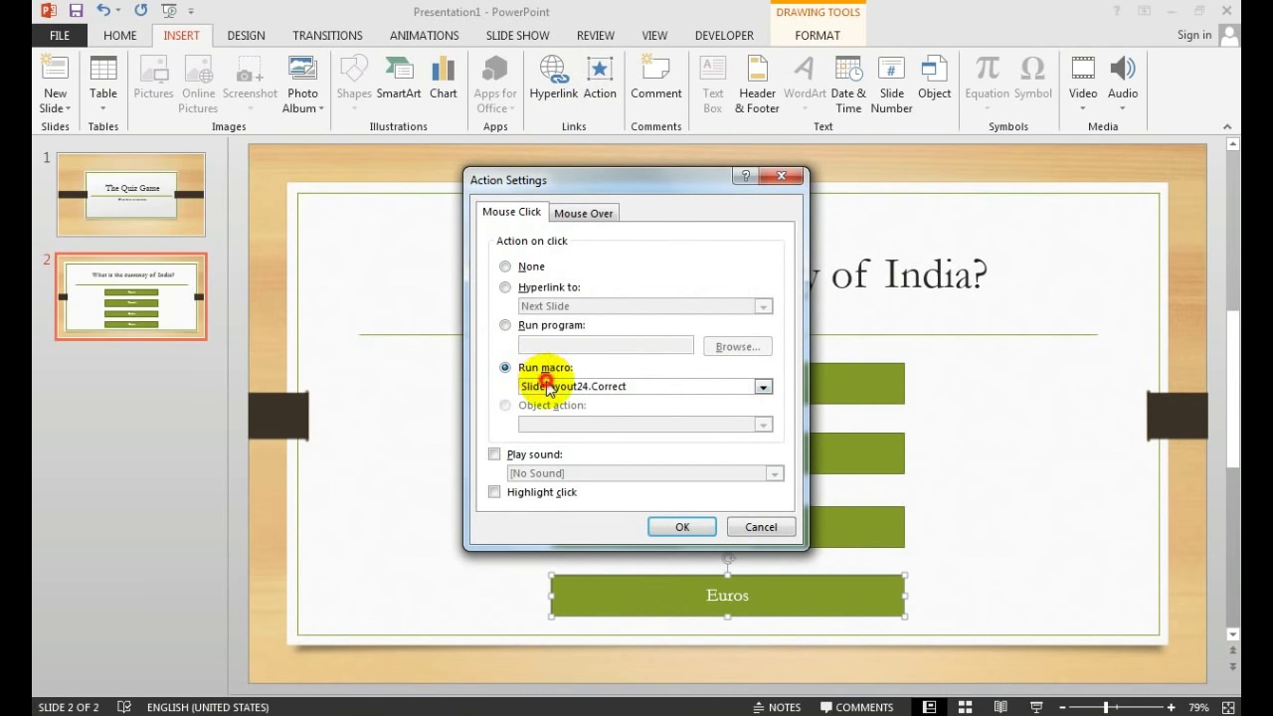
{"action": "left_click", "coordinate": [605, 387]}
{"action": "left_click", "coordinate": [576, 440]}
{"action": "left_click", "coordinate": [683, 526]}
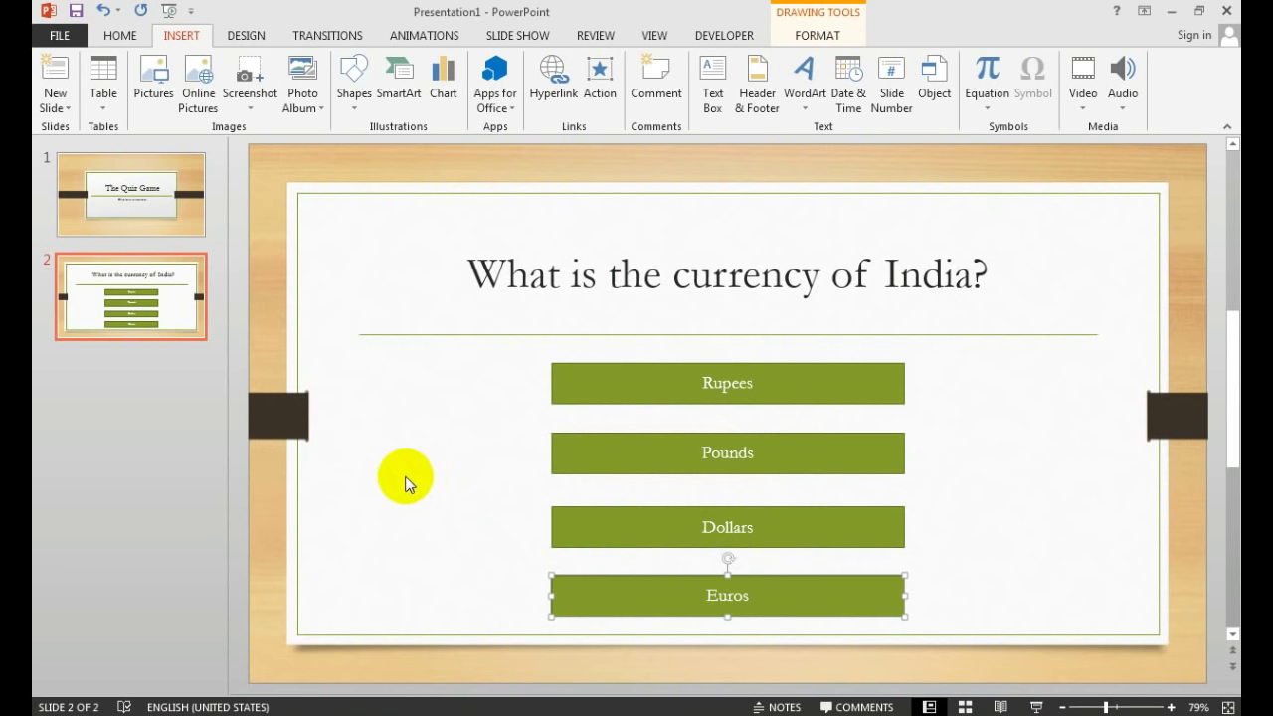
Duplicate slide 2 and change the copy's question to "What is the currency of USA?".
{"action": "right_click", "coordinate": [125, 291]}
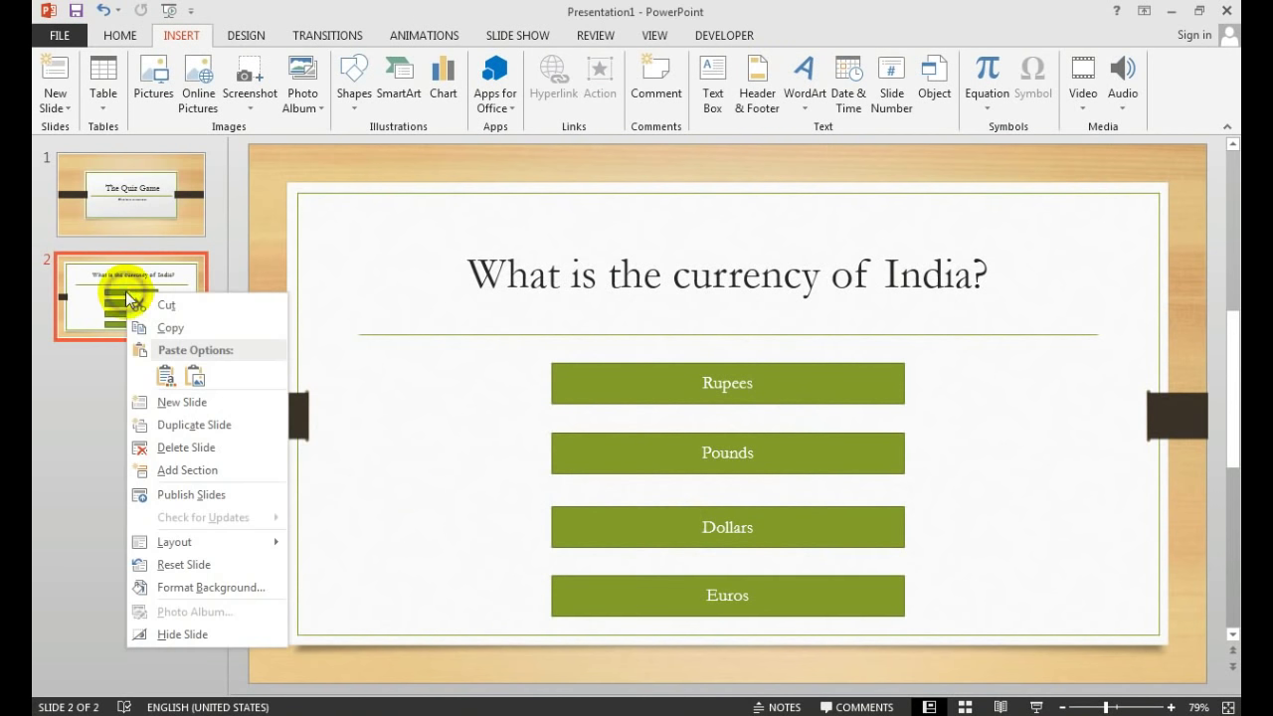
{"action": "left_click", "coordinate": [220, 425]}
{"action": "left_click", "coordinate": [1166, 284]}
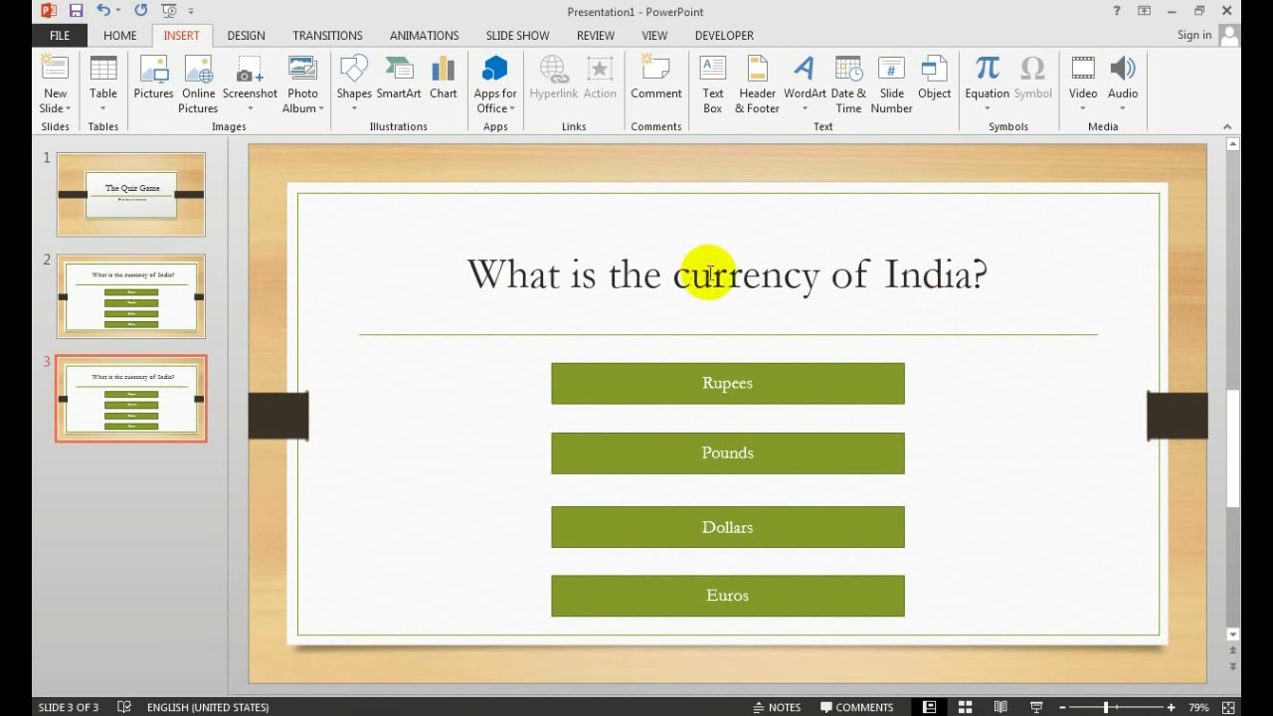
{"action": "left_click_drag", "start_coordinate": [679, 269], "coordinate": [981, 265]}
{"action": "type", "text": "currency of USA"}
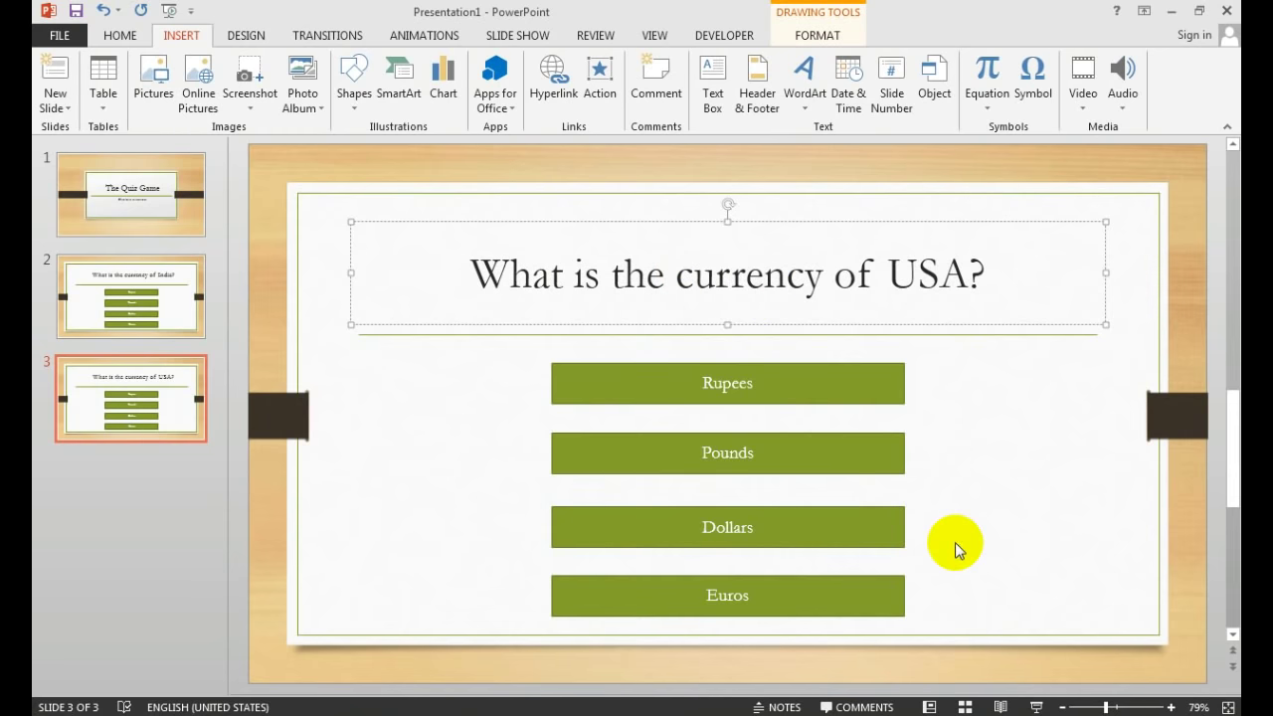
{"action": "left_click", "coordinate": [955, 549]}
Switch the click action of the Dollars answer on slide 3 to the macro SlideLayout24.Correct.
{"action": "left_click", "coordinate": [853, 531]}
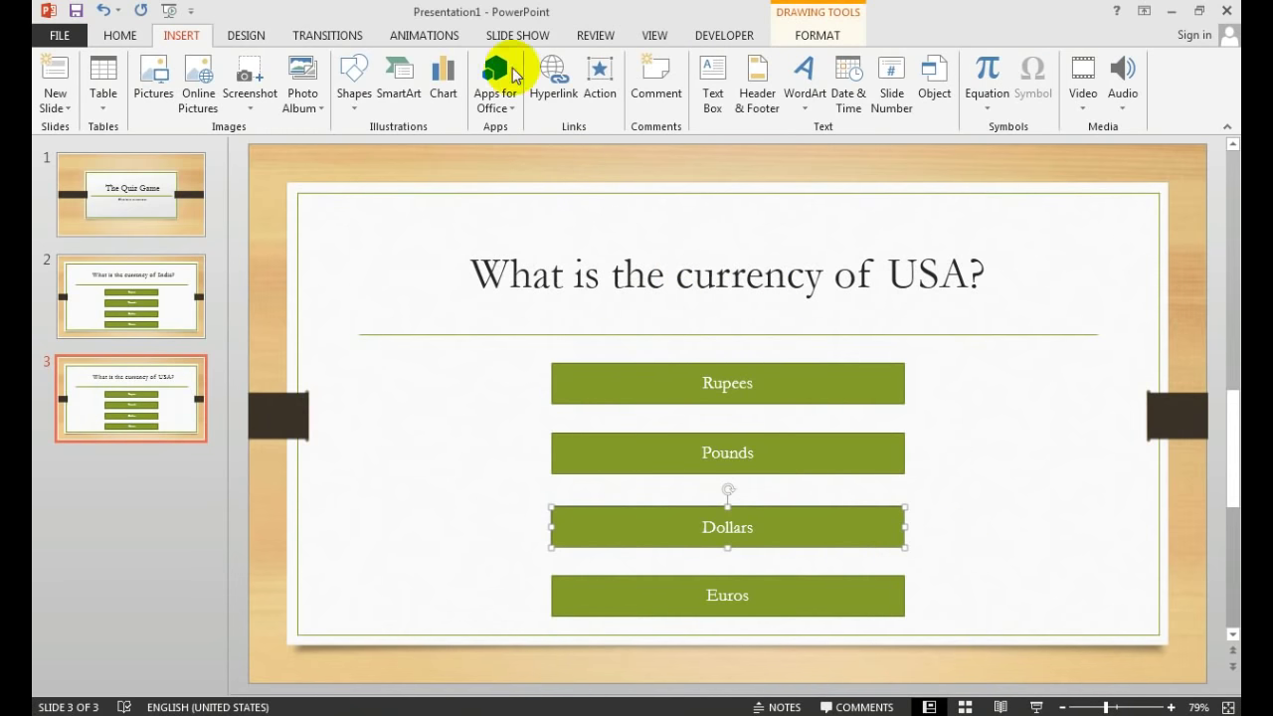
{"action": "left_click", "coordinate": [598, 72]}
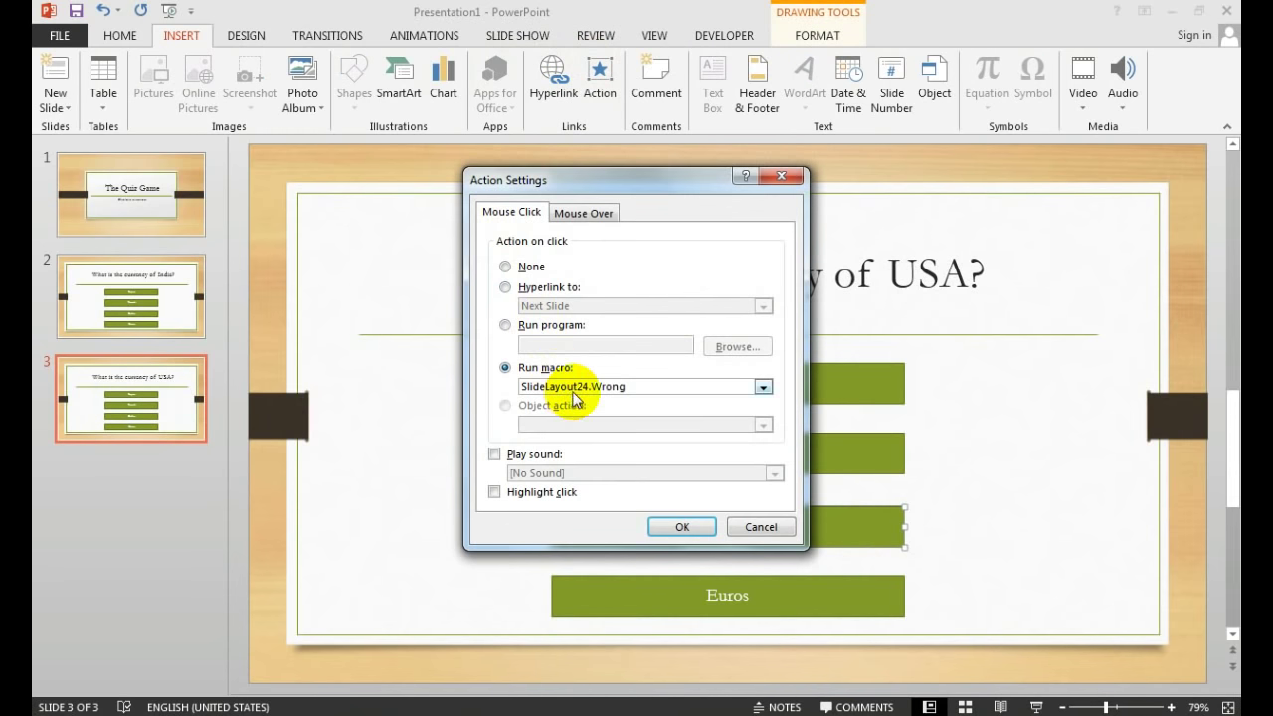
{"action": "left_click", "coordinate": [561, 386]}
{"action": "left_click", "coordinate": [581, 408]}
{"action": "left_click", "coordinate": [682, 525]}
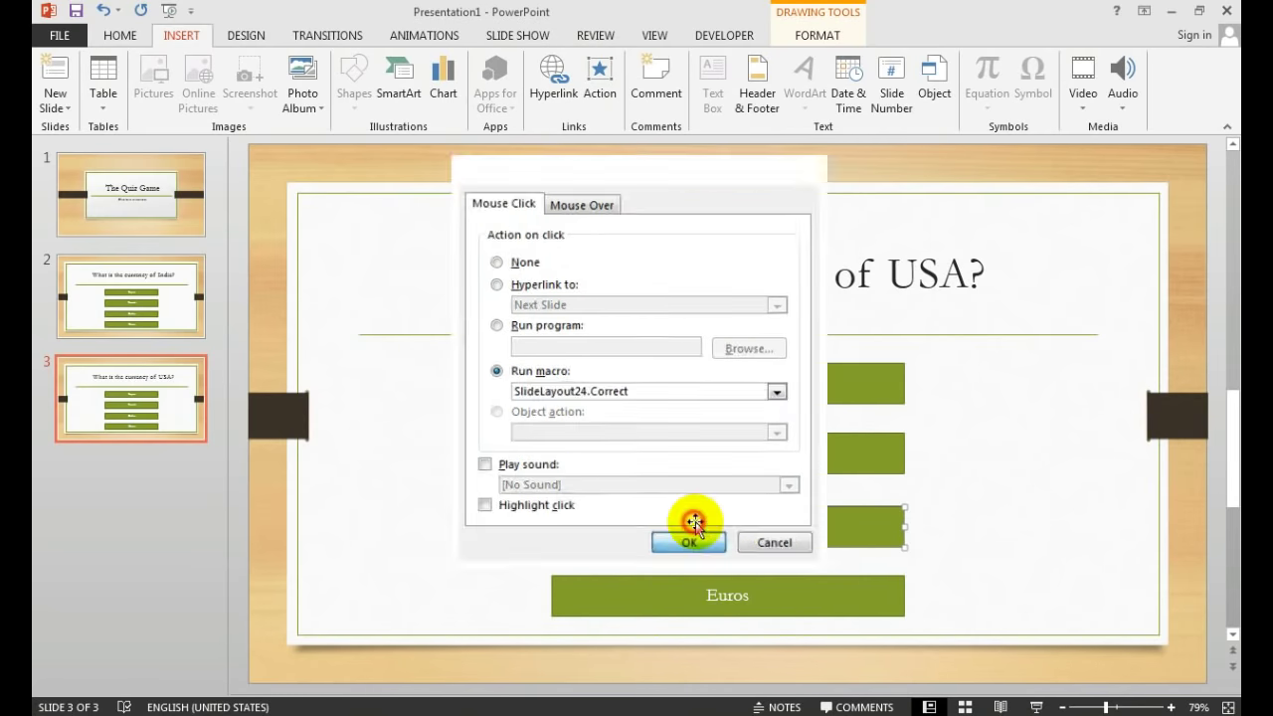
Switch the click action of the Rupees answer on slide 3 to the macro SlideLayout24.Wrong.
{"action": "left_click", "coordinate": [745, 406]}
{"action": "left_click", "coordinate": [602, 94]}
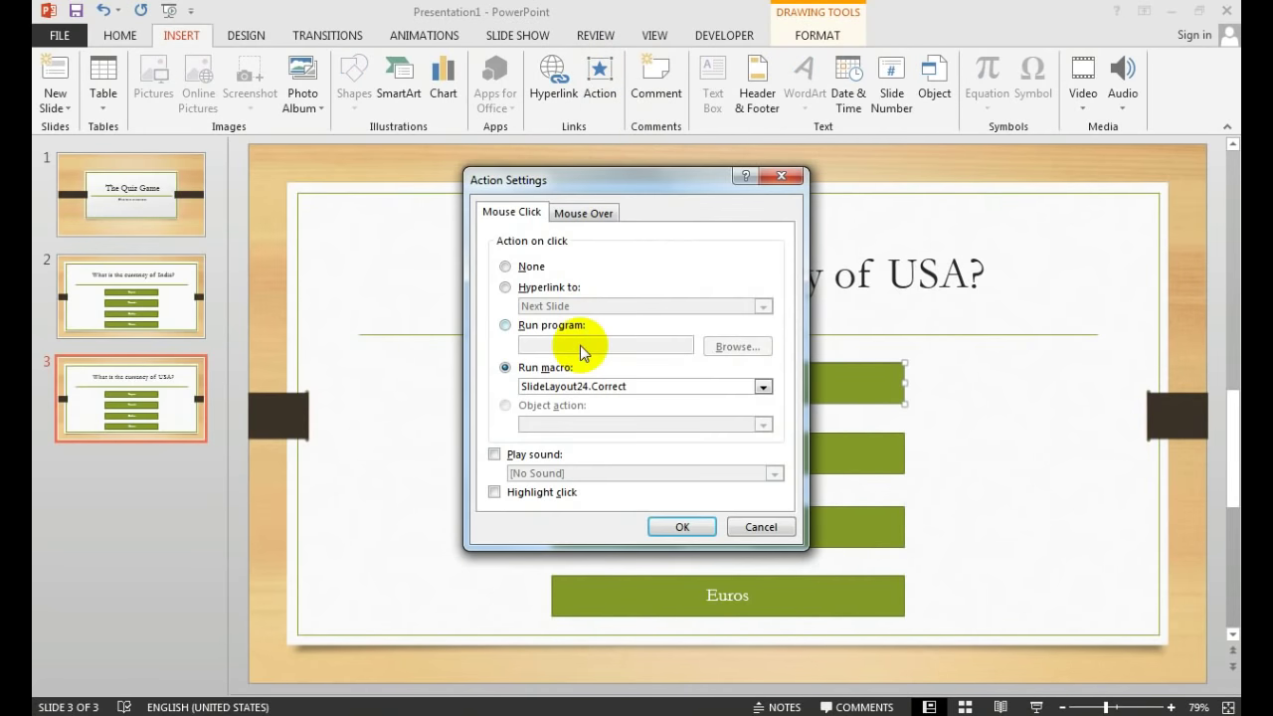
{"action": "left_click", "coordinate": [581, 388]}
{"action": "left_click", "coordinate": [606, 441]}
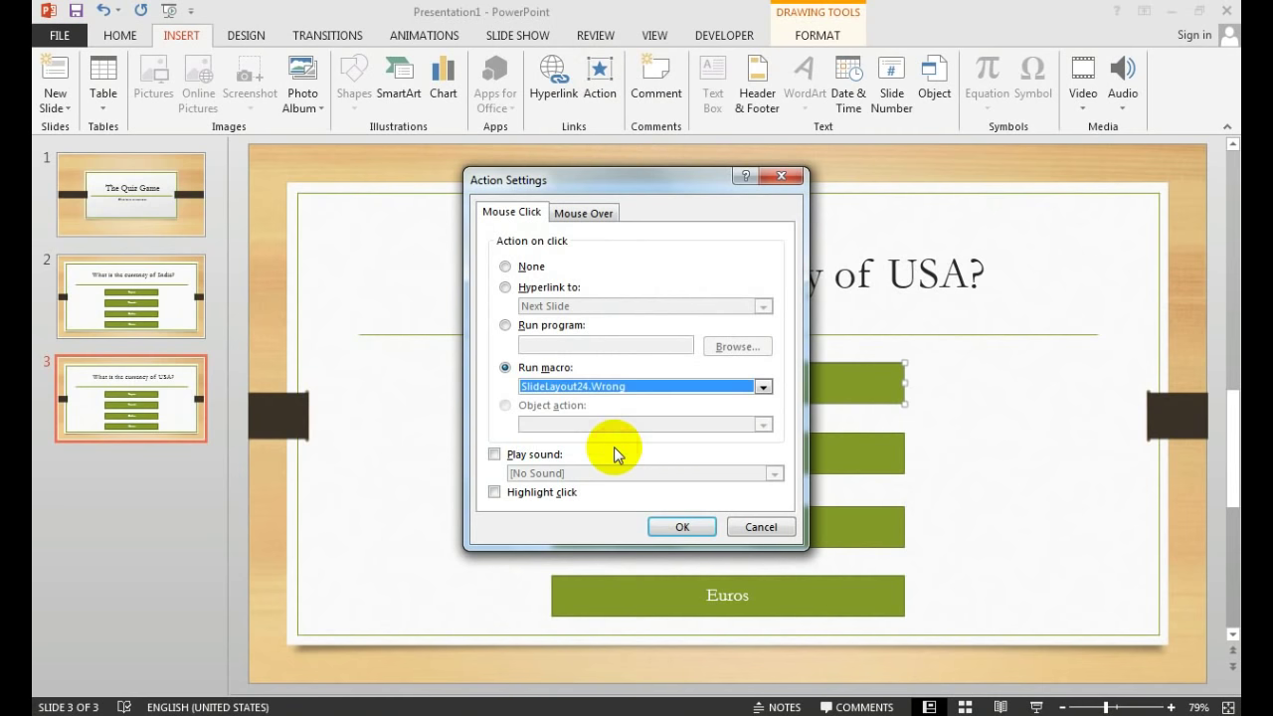
{"action": "left_click", "coordinate": [683, 526]}
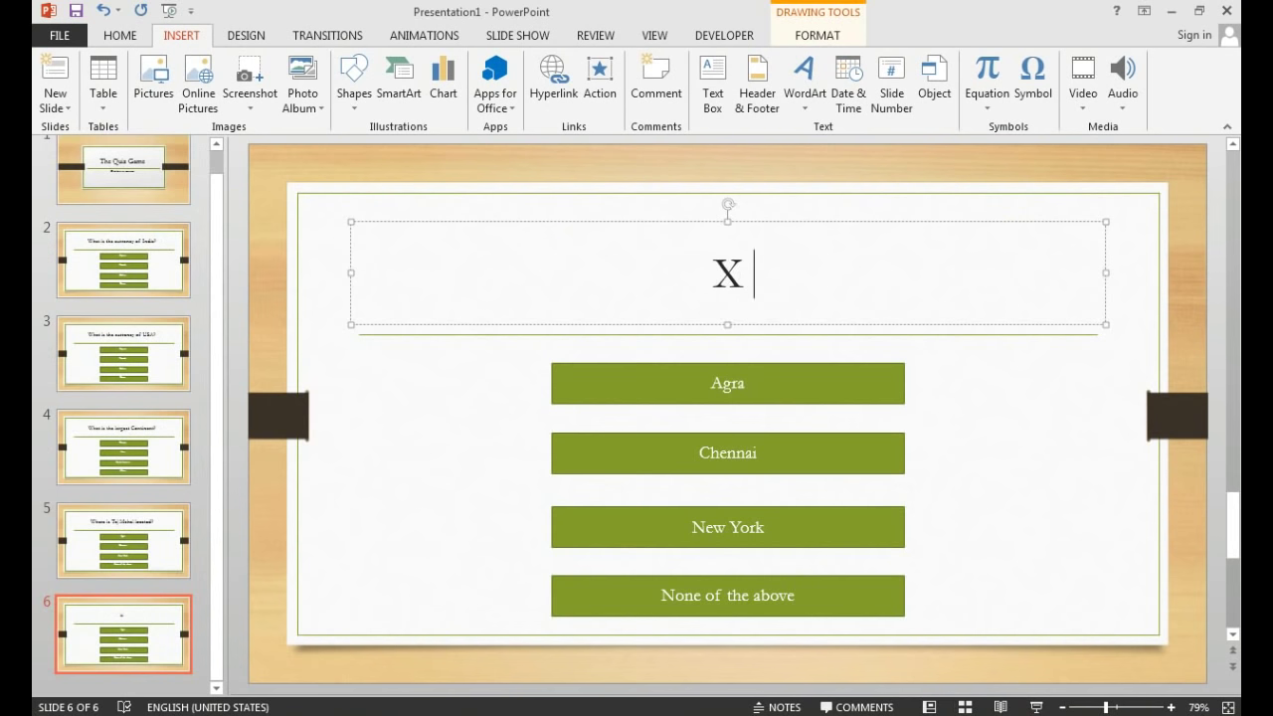
Enter the question "x + 4 = 9, what is x?" as the title of slide 6.
{"action": "type", "text": "+ 4 -3x = 9, what is x?"}
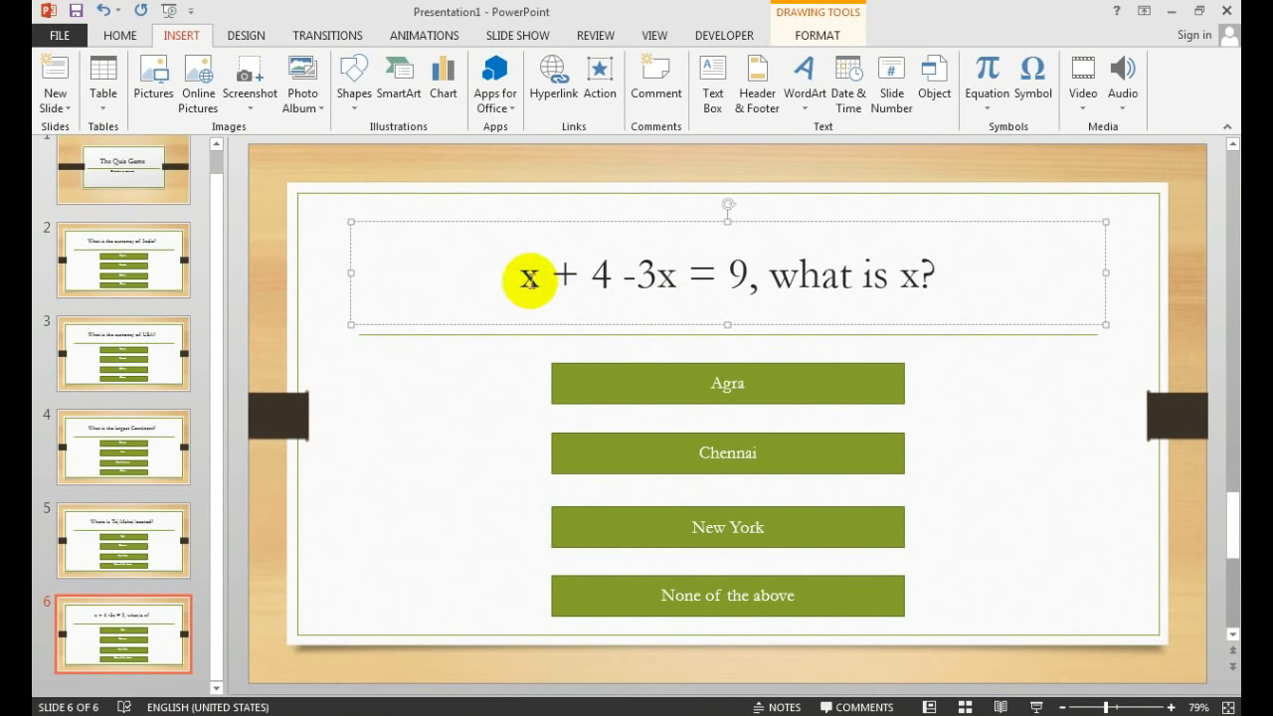
{"action": "left_click", "coordinate": [696, 279]}
{"action": "key", "text": "BackSpace"}
{"action": "key", "text": "BackSpace"}
{"action": "key", "text": "BackSpace"}
{"action": "key", "text": "BackSpace"}
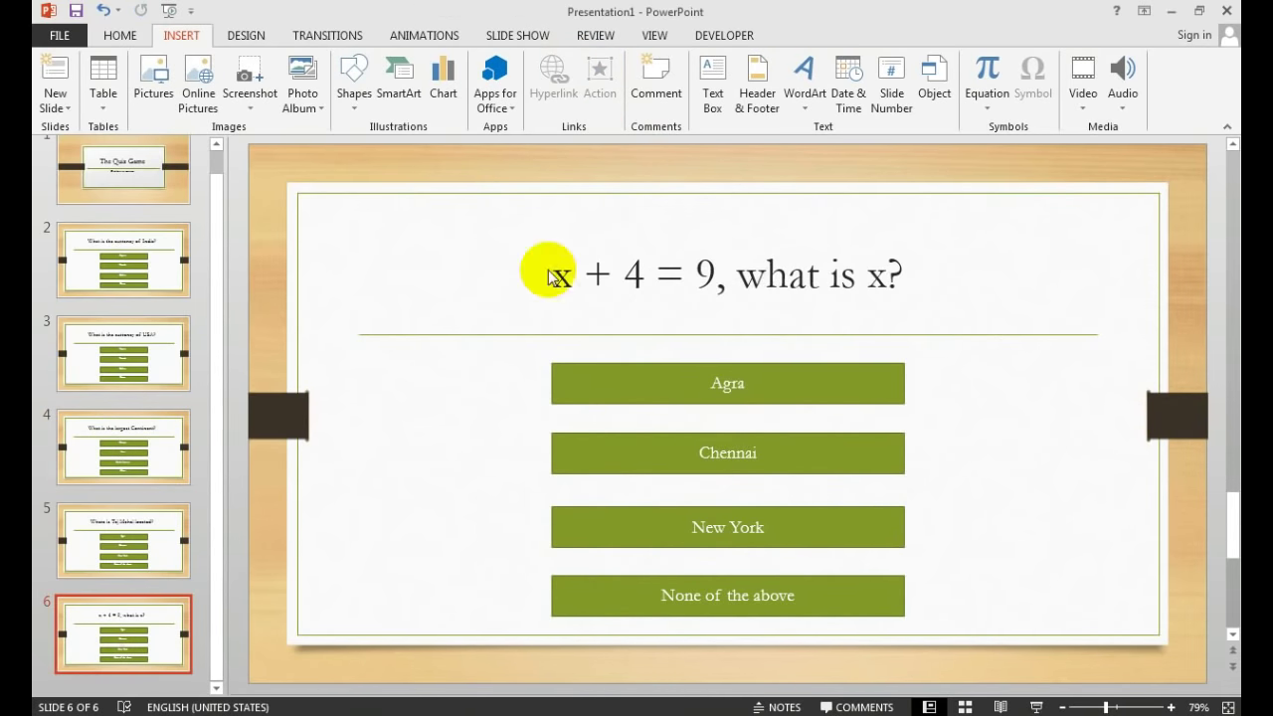
Replace the four answer labels on slide 6 from top to bottom with 5, 9, 0 and 3.14.
{"action": "left_click_drag", "start_coordinate": [709, 383], "coordinate": [746, 383]}
{"action": "type", "text": "5"}
{"action": "left_click_drag", "start_coordinate": [700, 453], "coordinate": [757, 455]}
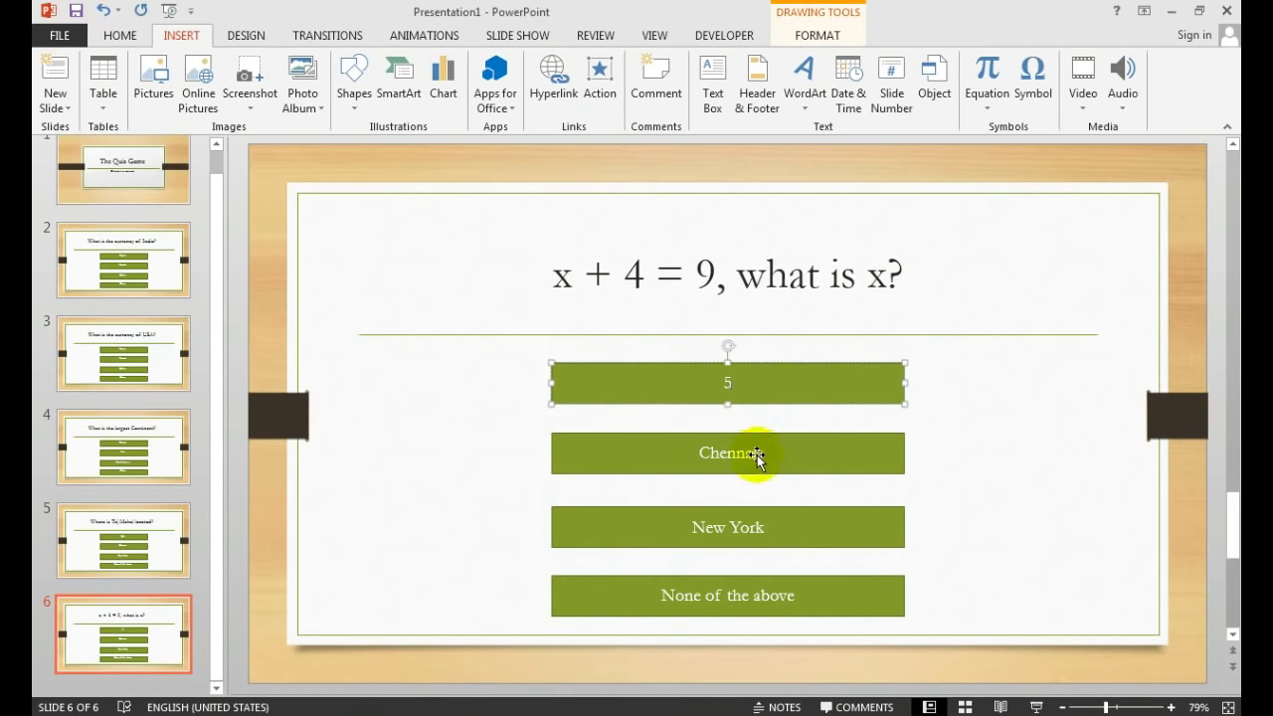
{"action": "type", "text": "9"}
{"action": "left_click_drag", "start_coordinate": [692, 527], "coordinate": [766, 527]}
{"action": "type", "text": "0"}
{"action": "left_click_drag", "start_coordinate": [660, 594], "coordinate": [796, 596]}
{"action": "type", "text": "3.14"}
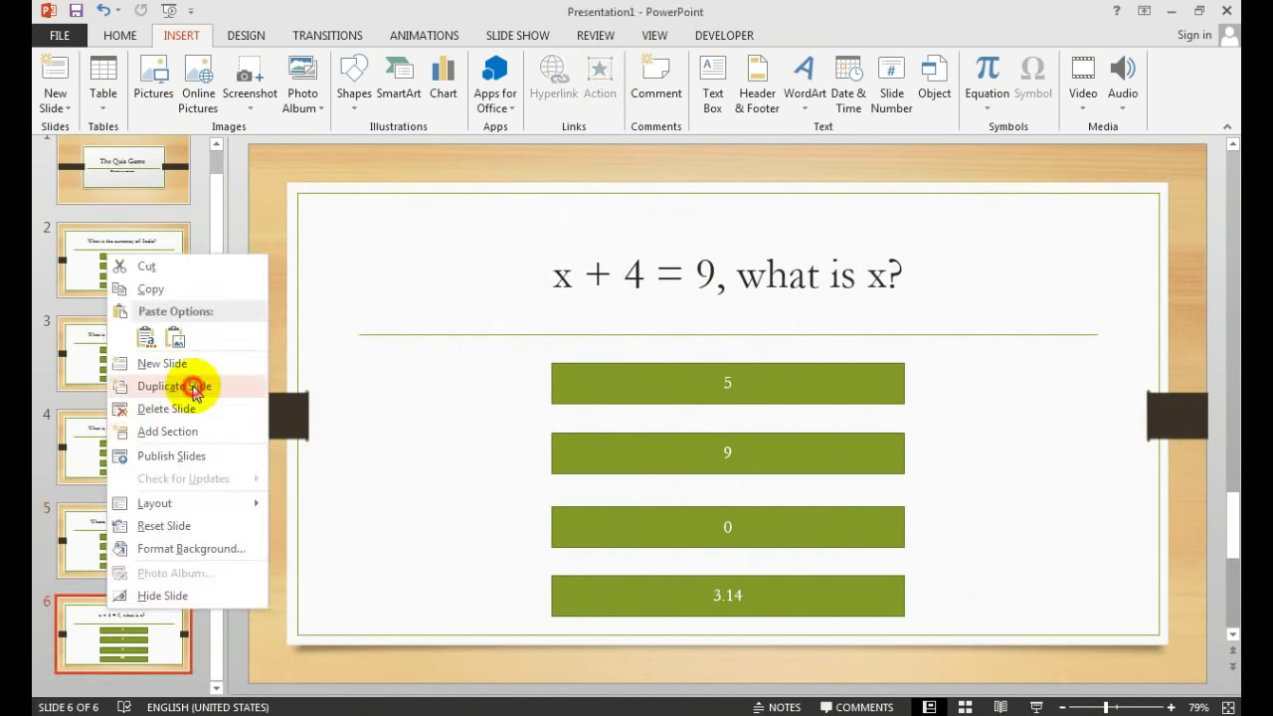
Duplicate slide 6, set the copy's question to "Who is the Prime Minister of India?" and label its last answer Narendra Modi.
{"action": "left_click", "coordinate": [162, 392]}
{"action": "type", "text": "Who made this tutor"}
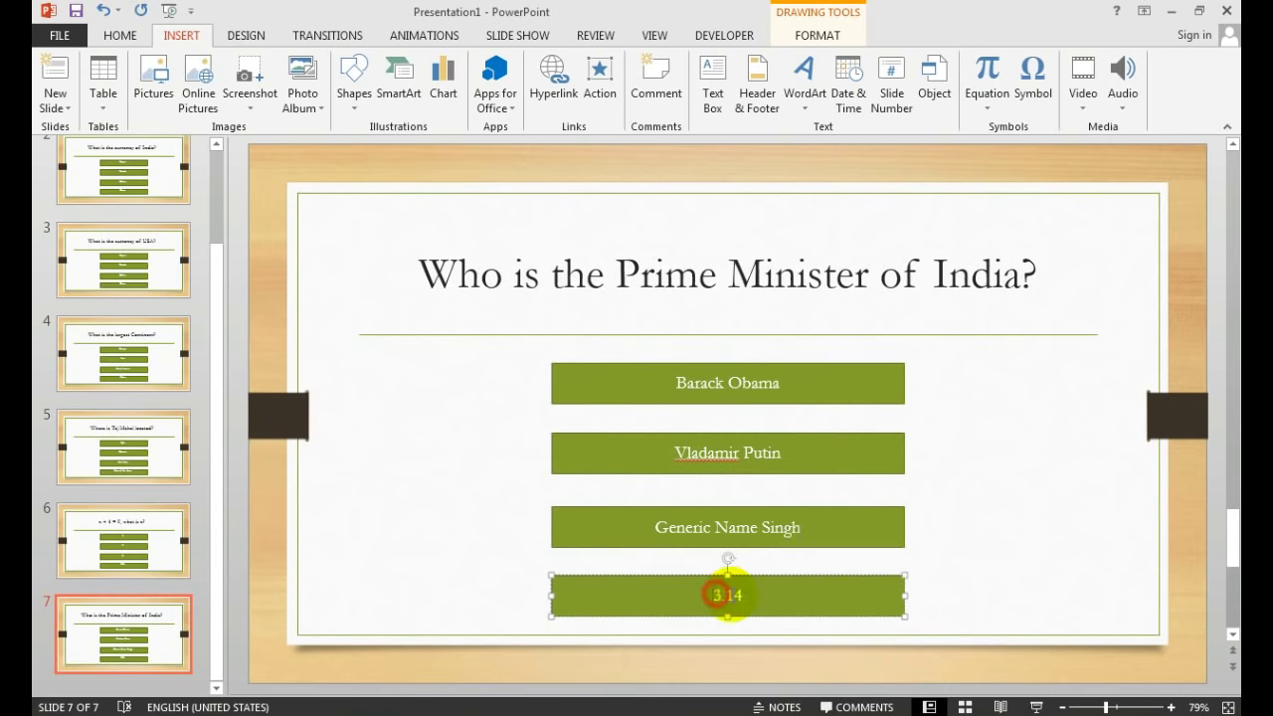
{"action": "type", "text": "Narendra Modi"}
Adjust the macro click action of the Narendra Modi answer on slide 7 and select the Vladamir Putin answer.
{"action": "left_click", "coordinate": [600, 79]}
{"action": "left_click", "coordinate": [677, 447]}
{"action": "left_click", "coordinate": [664, 465]}
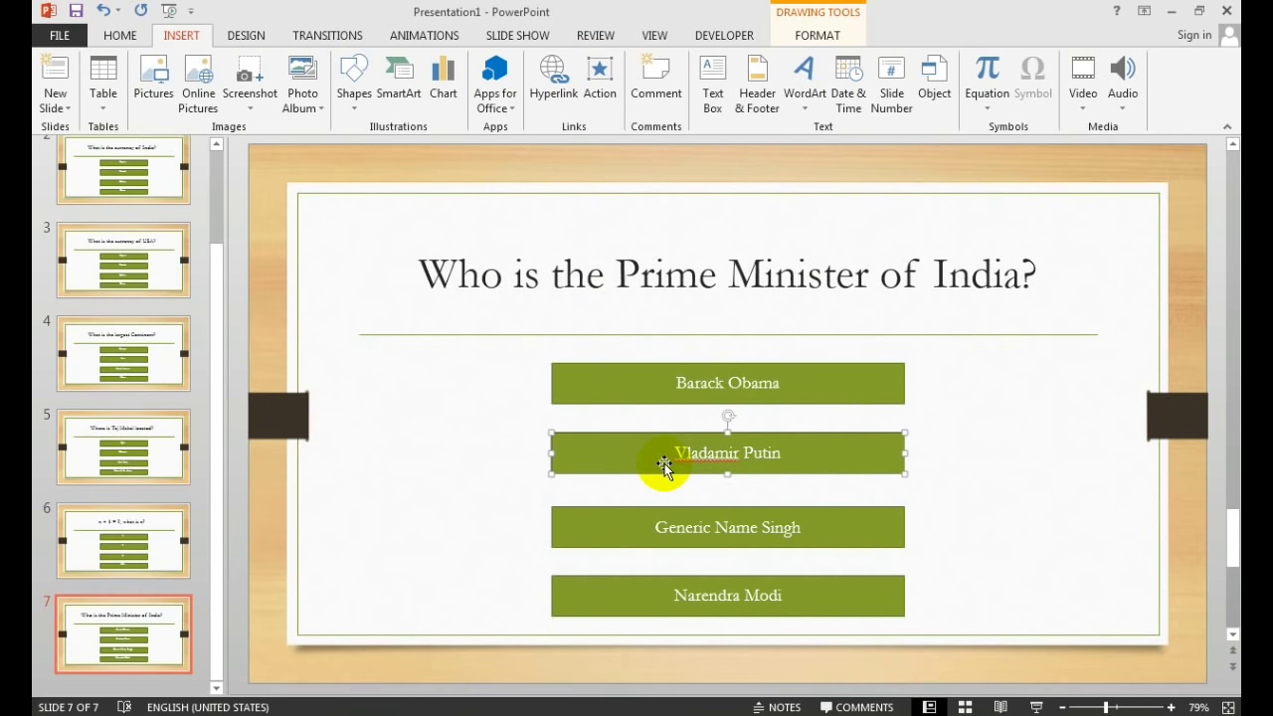
Add a new slide after slide 7 and apply the Title Slide layout from the 1_Organic master to it.
{"action": "left_click", "coordinate": [191, 686]}
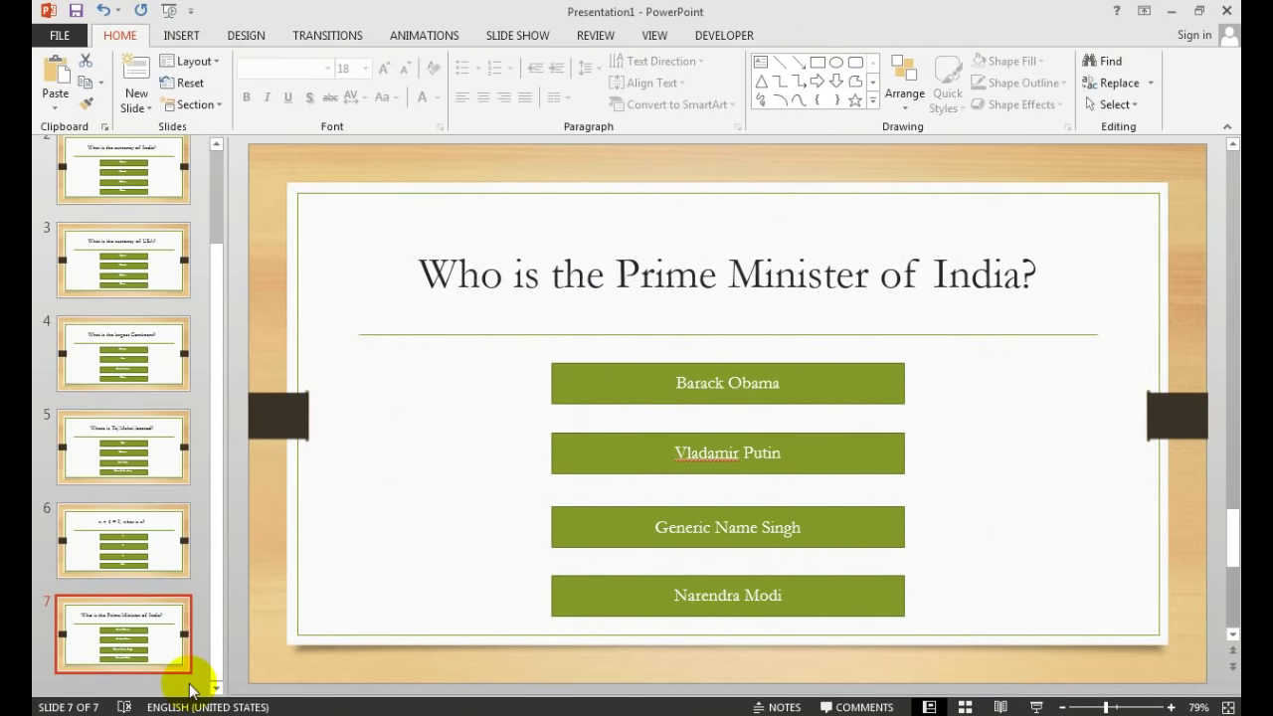
{"action": "right_click", "coordinate": [191, 684]}
{"action": "left_click", "coordinate": [215, 653]}
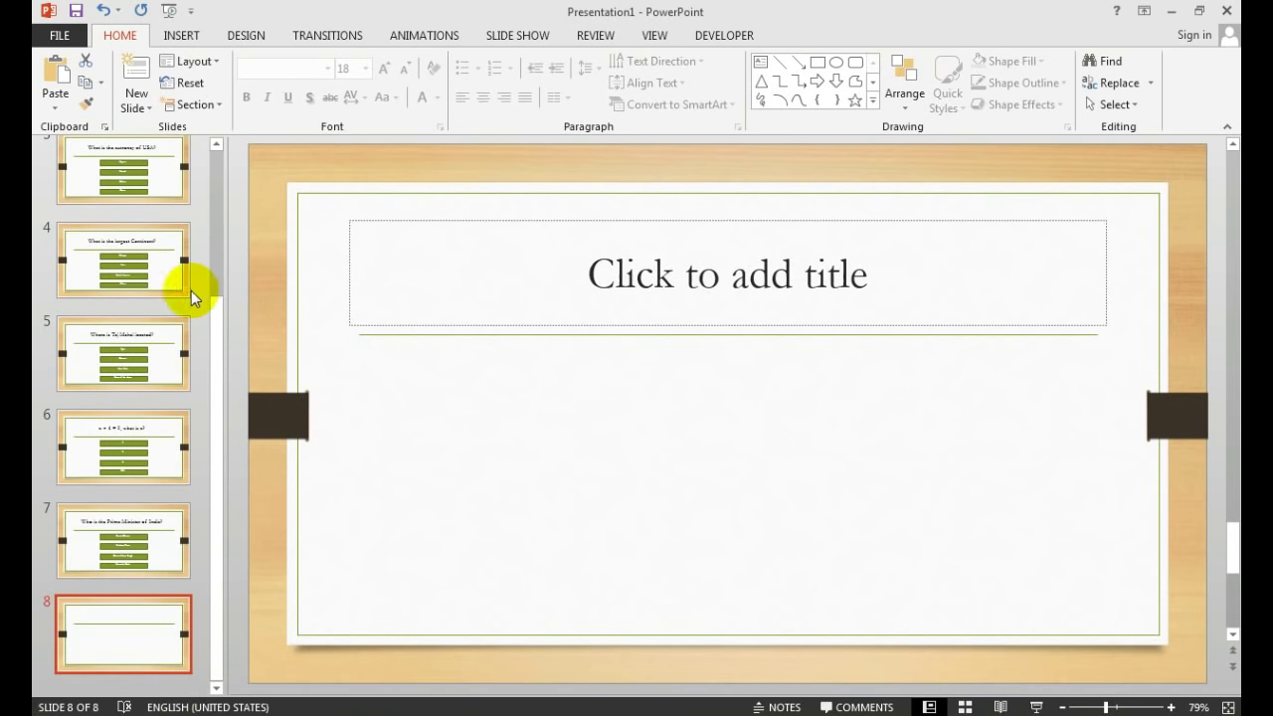
{"action": "left_click", "coordinate": [187, 62]}
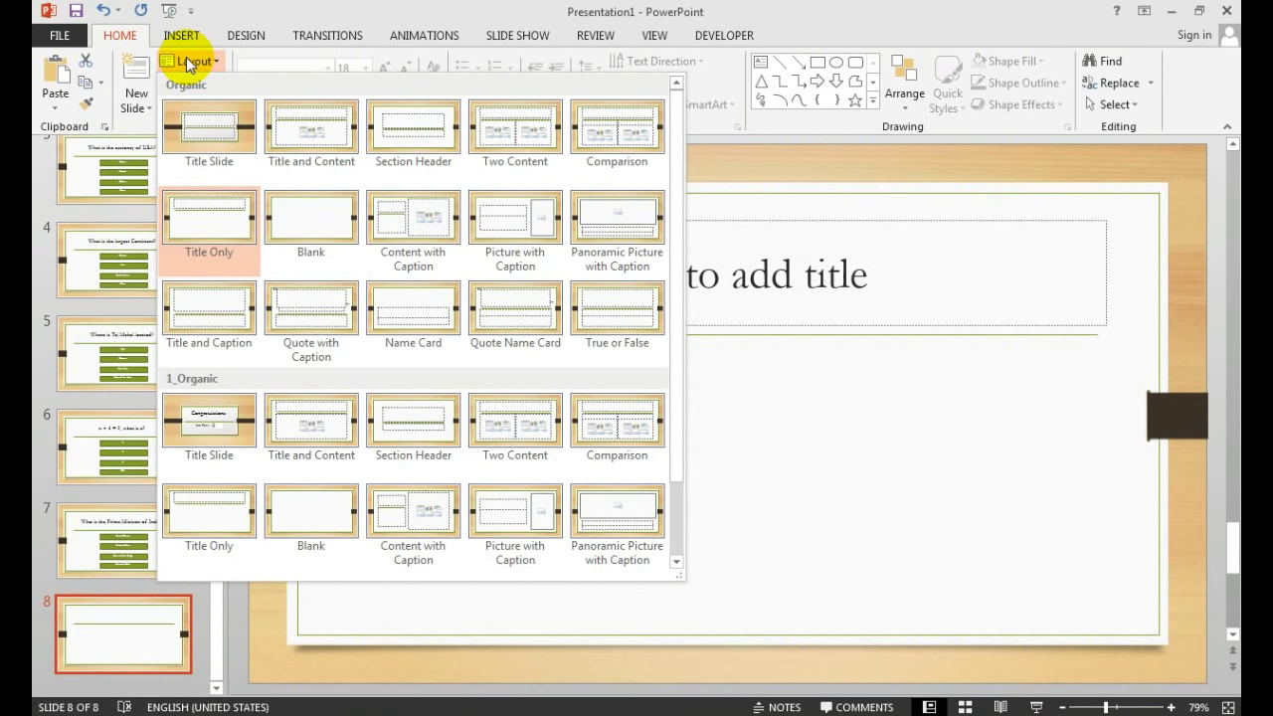
{"action": "left_click", "coordinate": [235, 411]}
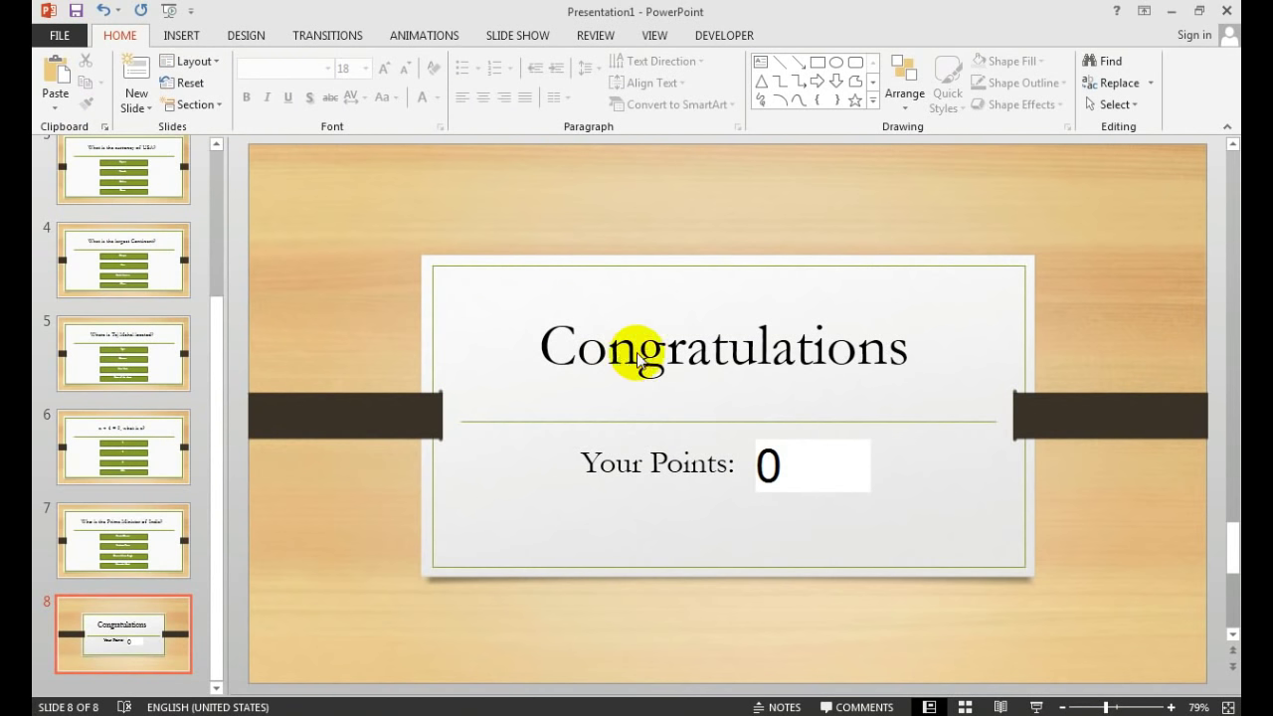
Draw a rectangle about 2 in wide and 0.6 in high in the lower-right corner of slide 8 and label it Exit.
{"action": "left_click", "coordinate": [819, 64]}
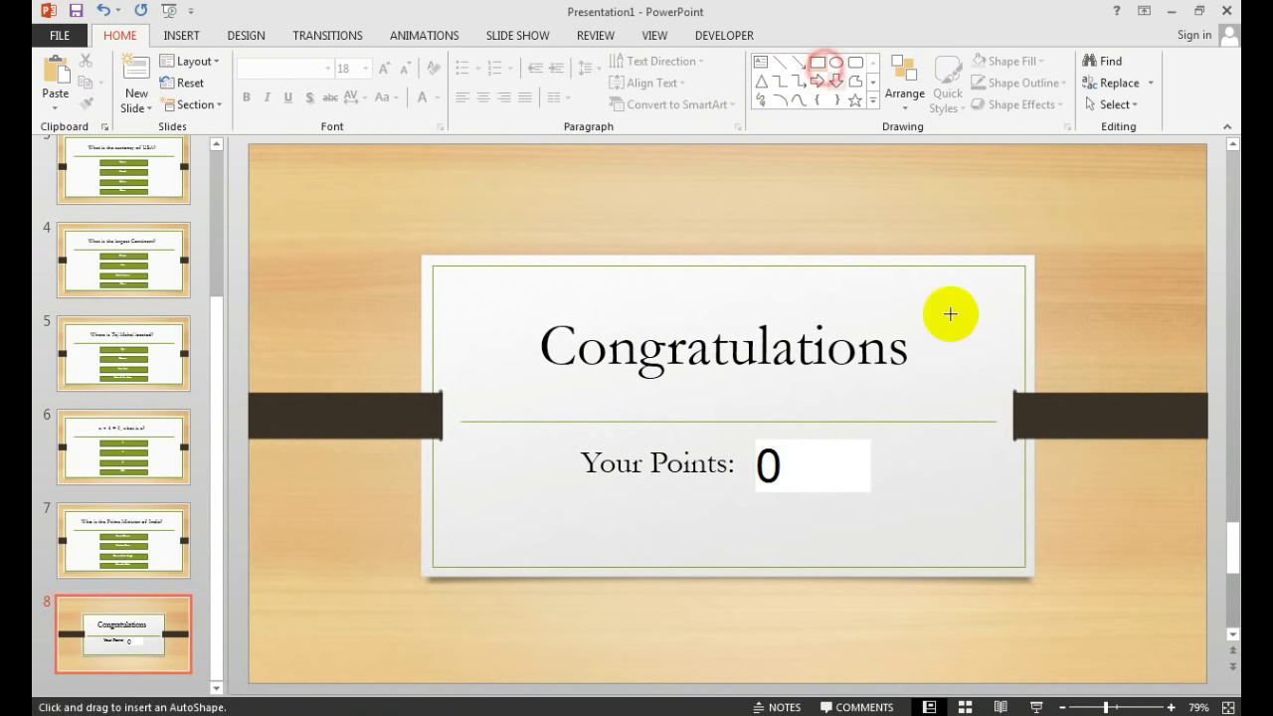
{"action": "mouse_move", "coordinate": [1160, 622]}
{"action": "left_mouse_down"}
{"action": "mouse_move", "coordinate": [1025, 677]}
{"action": "mouse_move", "coordinate": [1017, 669]}
{"action": "left_mouse_up"}
{"action": "type", "text": "Exit"}
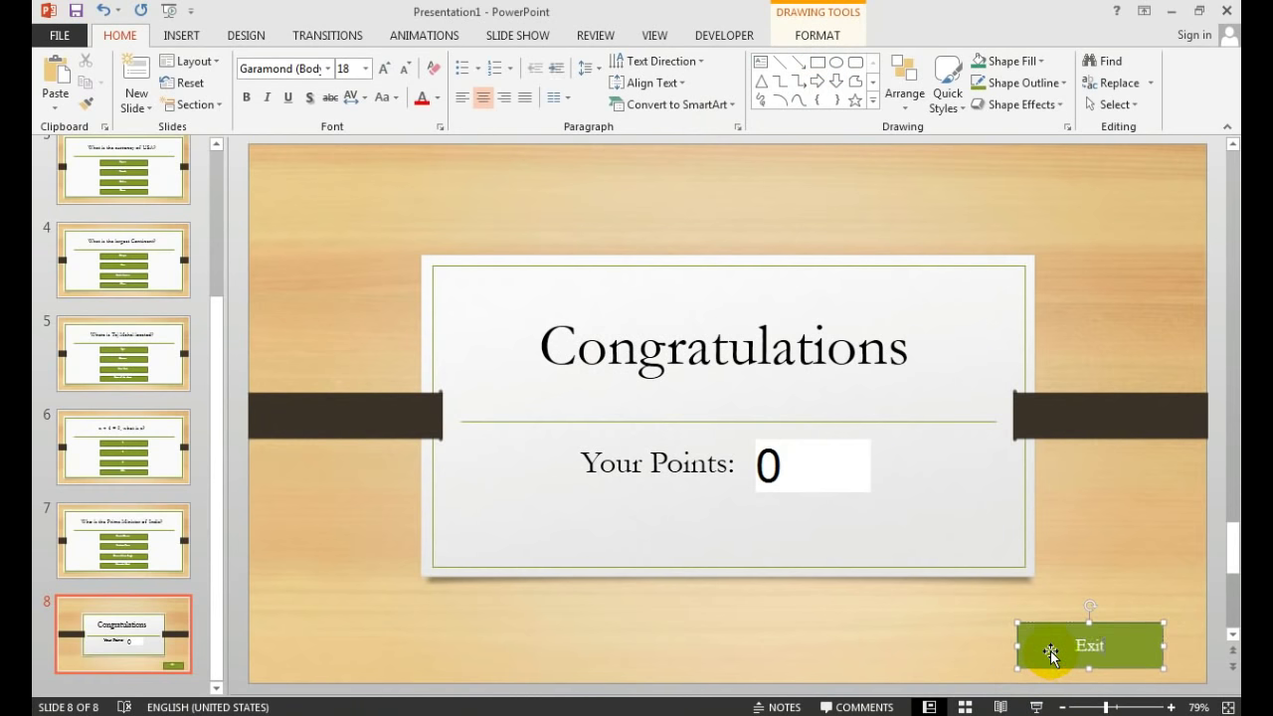
{"action": "left_click", "coordinate": [950, 624]}
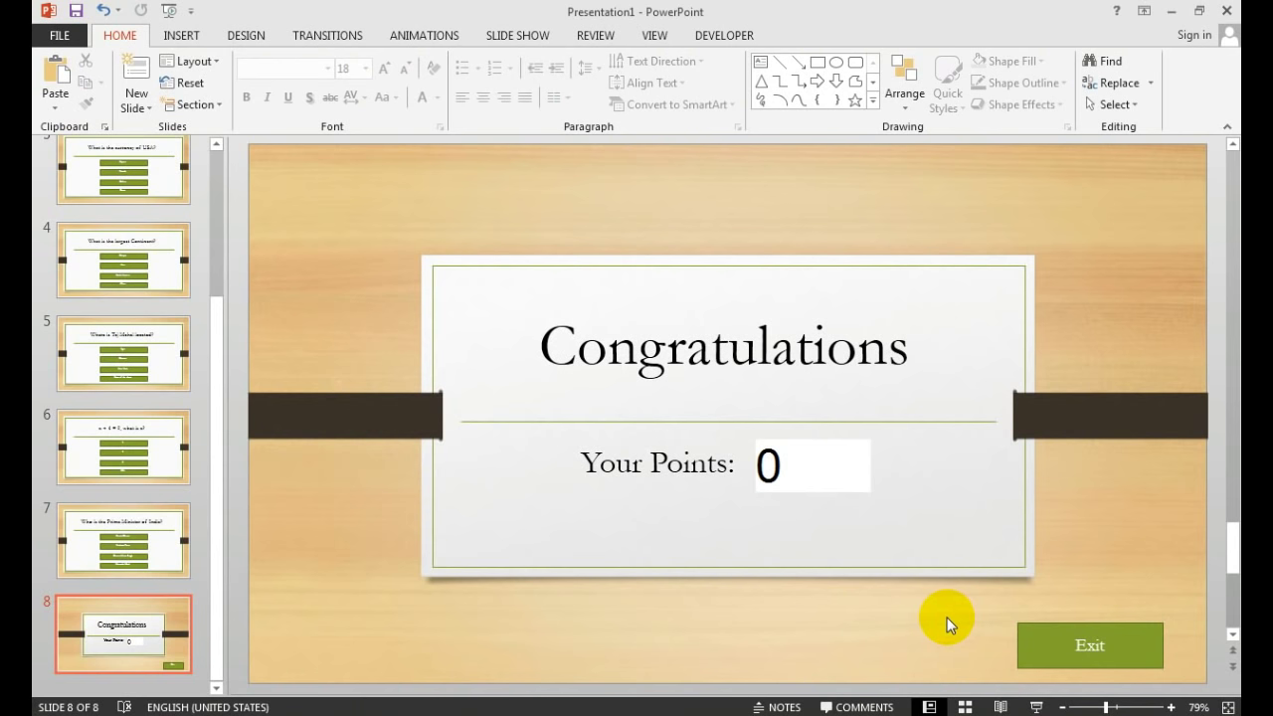
Give the Exit shape on slide 8 a mouse-click action that runs the macro SlideLayout24.Reset.
{"action": "left_click", "coordinate": [1043, 658]}
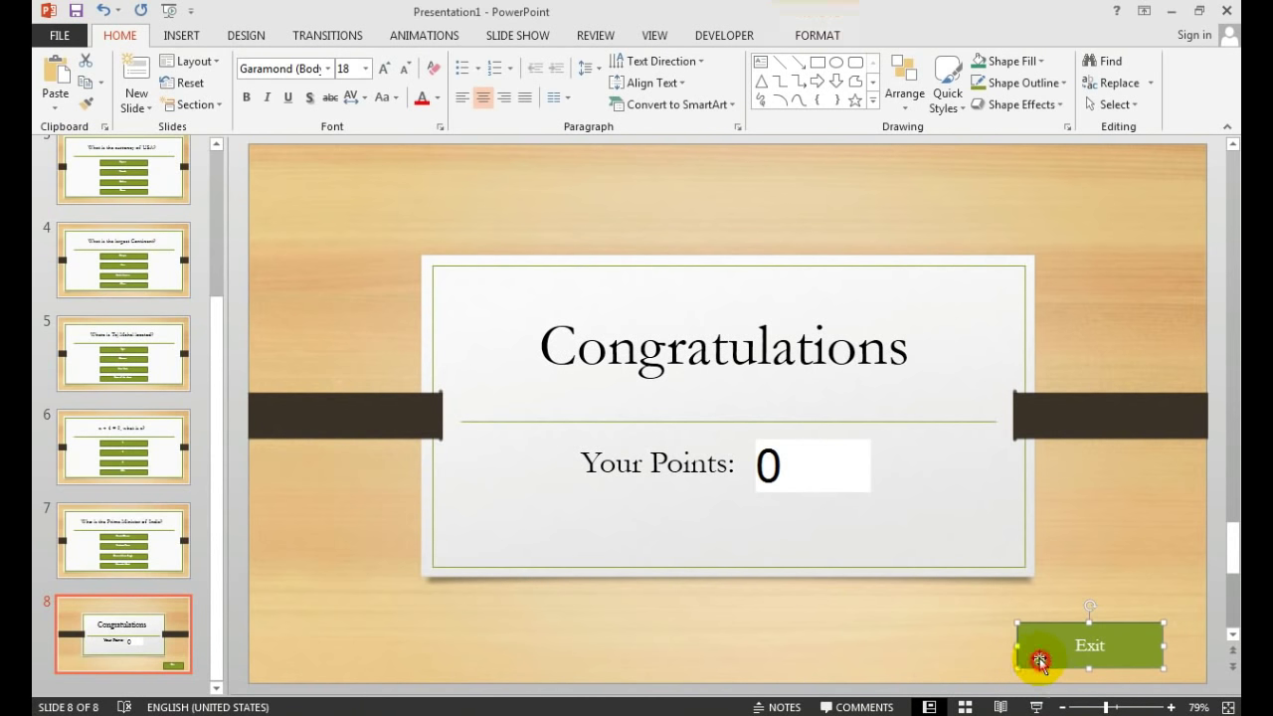
{"action": "left_click", "coordinate": [175, 33]}
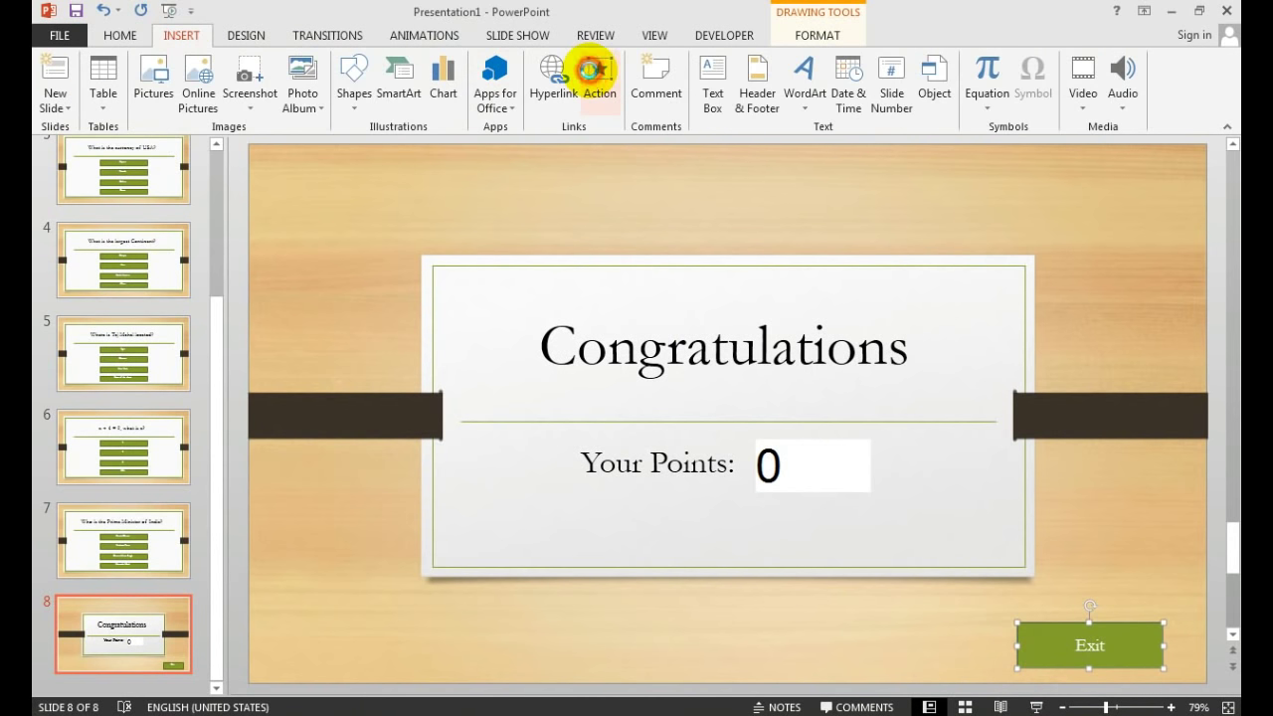
{"action": "left_click", "coordinate": [595, 77]}
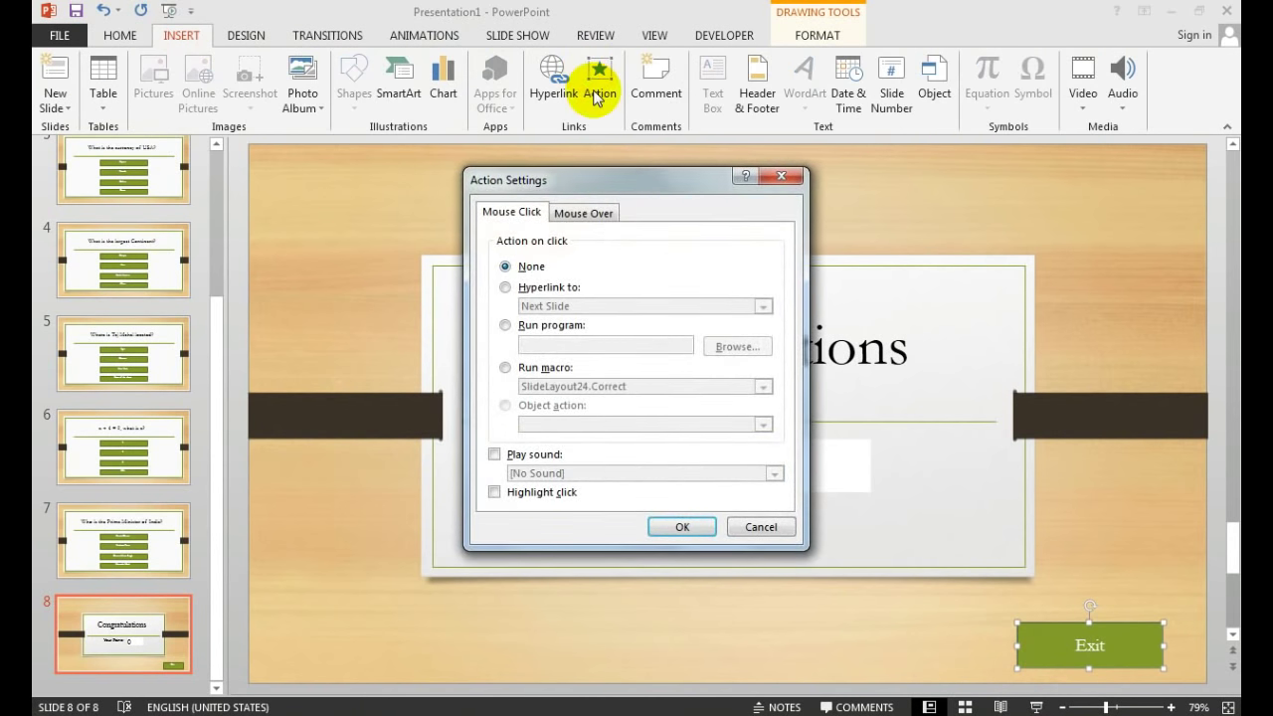
{"action": "left_click", "coordinate": [518, 372]}
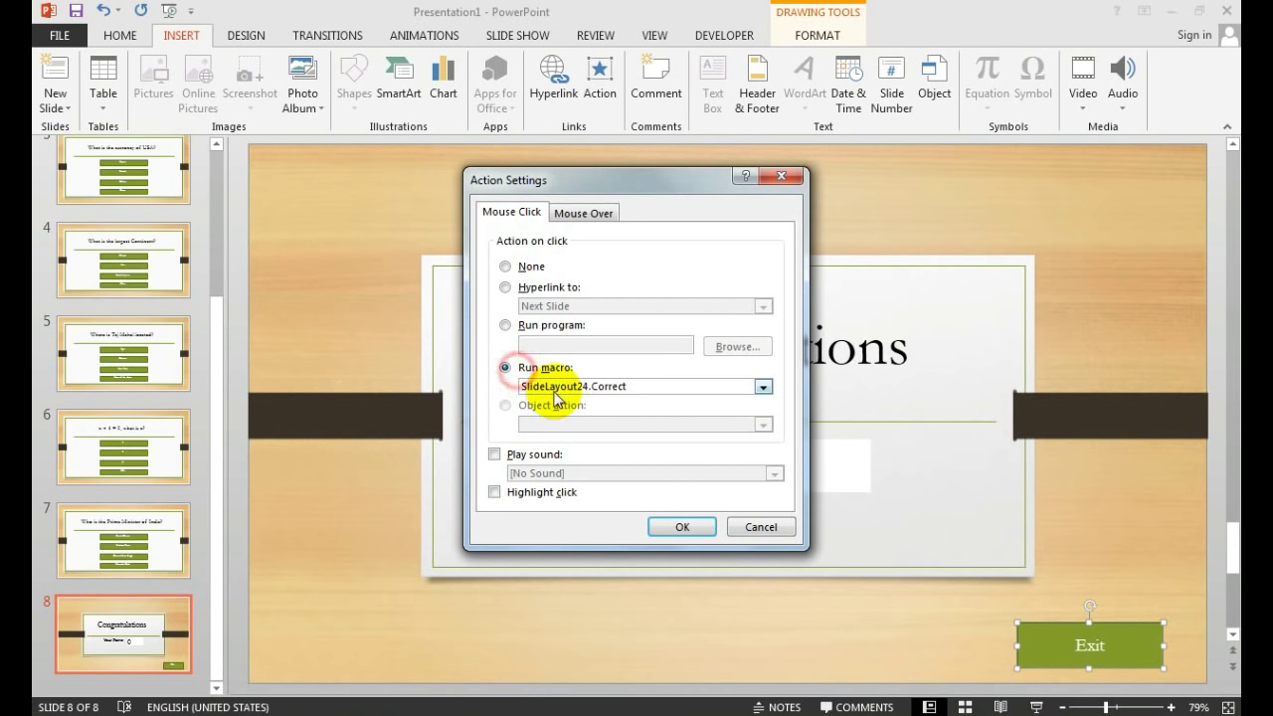
{"action": "left_click", "coordinate": [562, 385]}
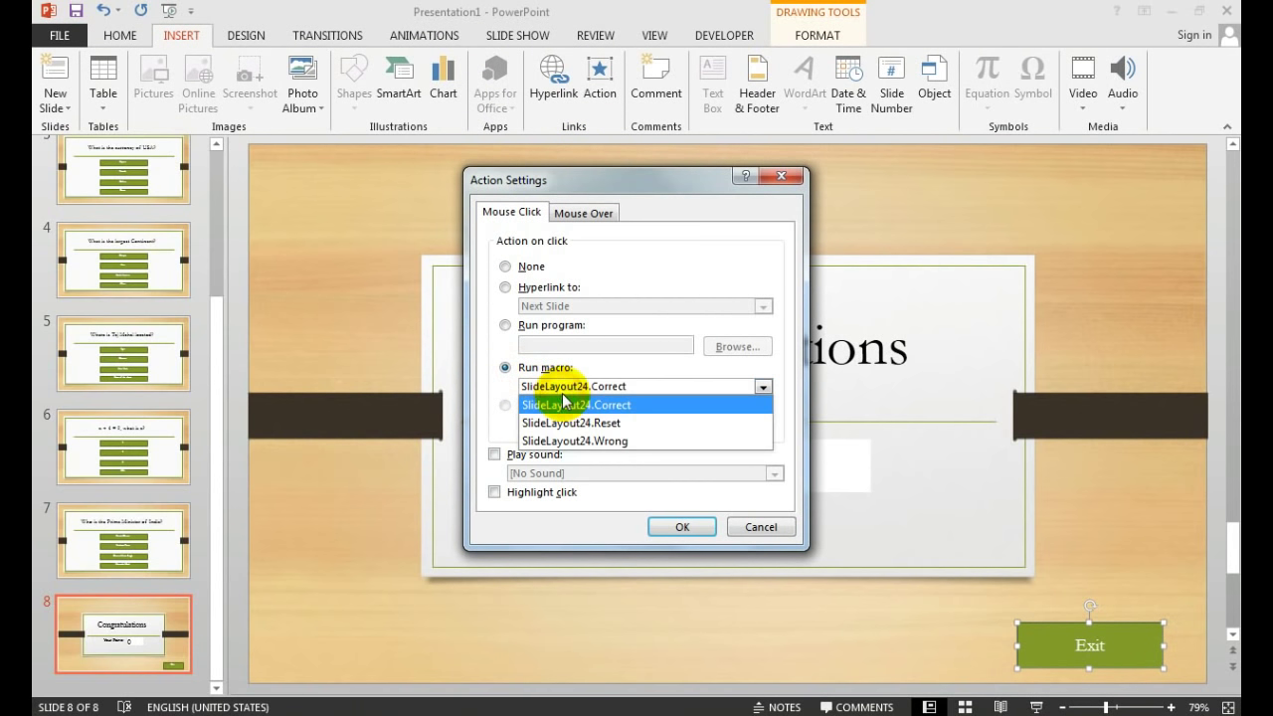
{"action": "left_click", "coordinate": [642, 423]}
{"action": "left_click", "coordinate": [682, 526]}
Save the presentation to the Desktop as The Quiz Game in the PowerPoint Macro-Enabled Presentation format.
{"action": "scroll", "coordinate": [217, 162], "scroll_direction": "up", "scroll_amount": 5}
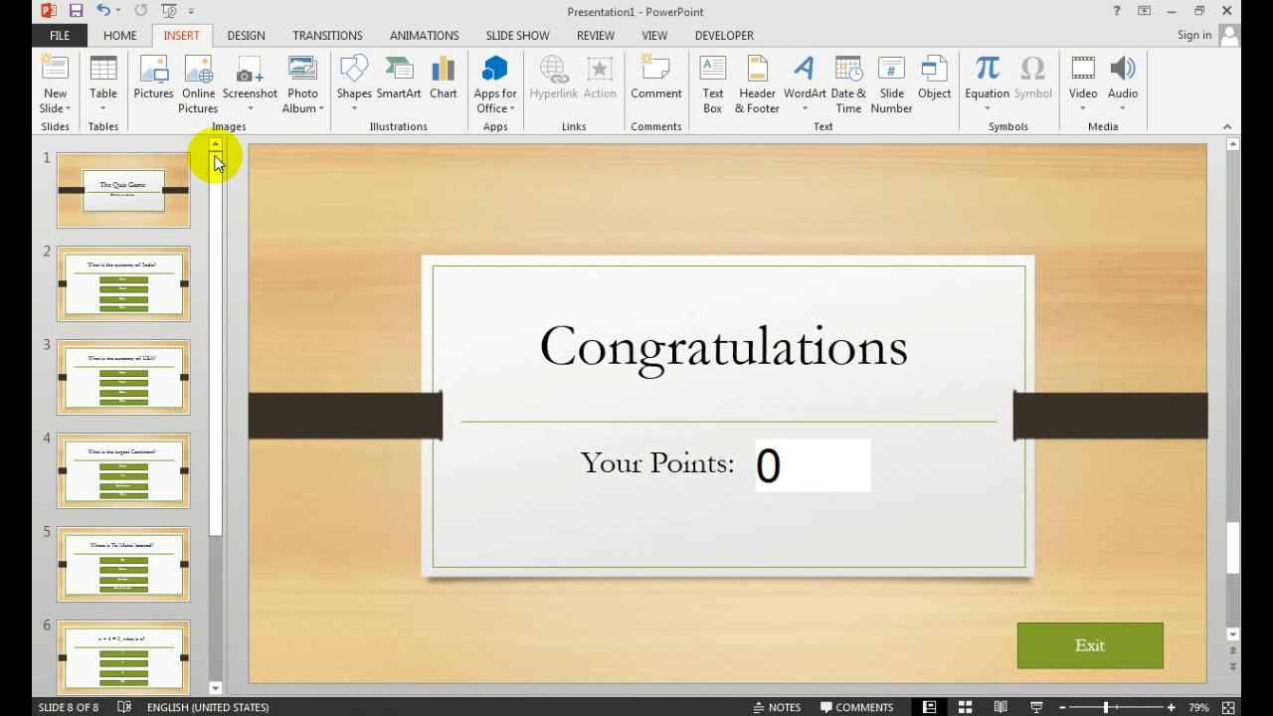
{"action": "left_click", "coordinate": [58, 35]}
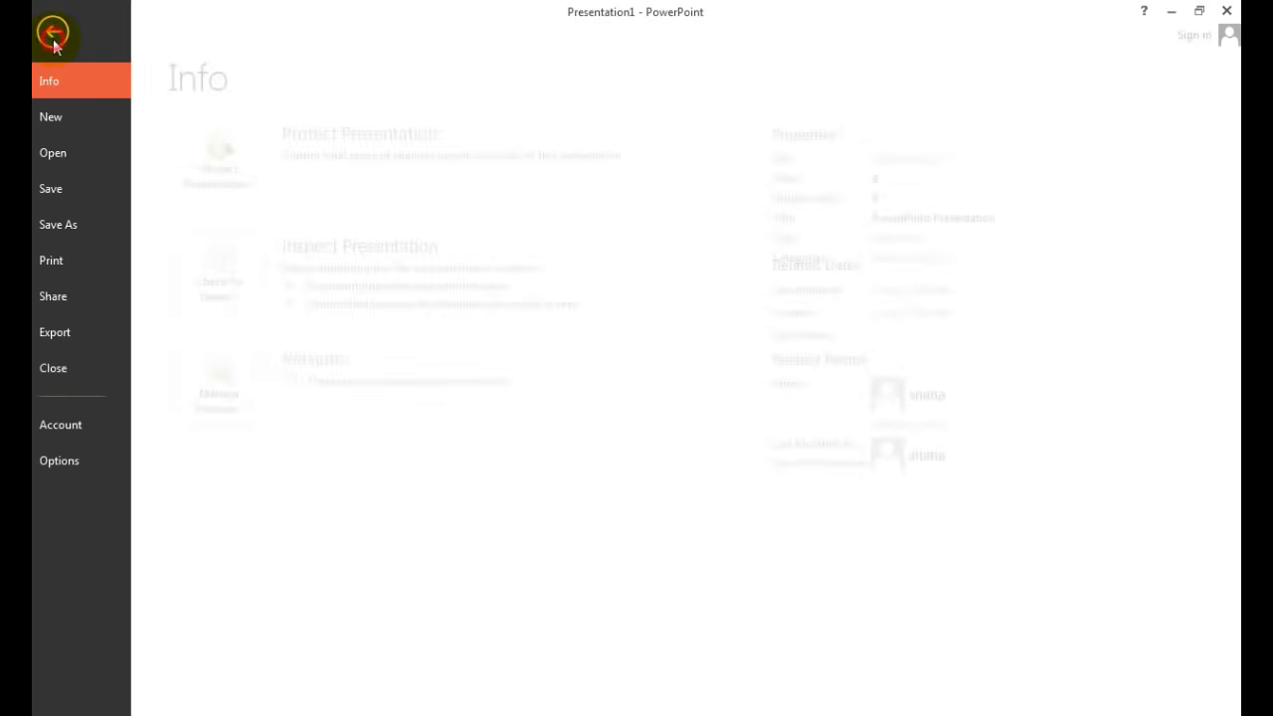
{"action": "left_click", "coordinate": [111, 233]}
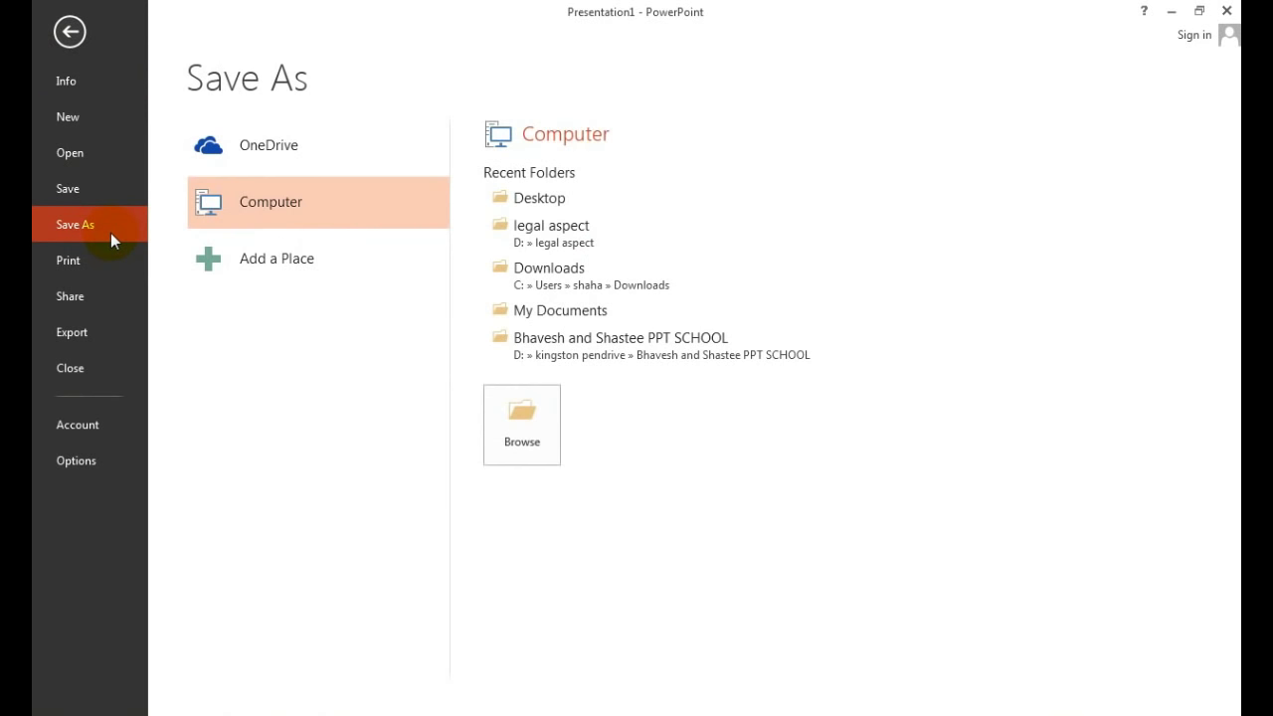
{"action": "left_click", "coordinate": [498, 207]}
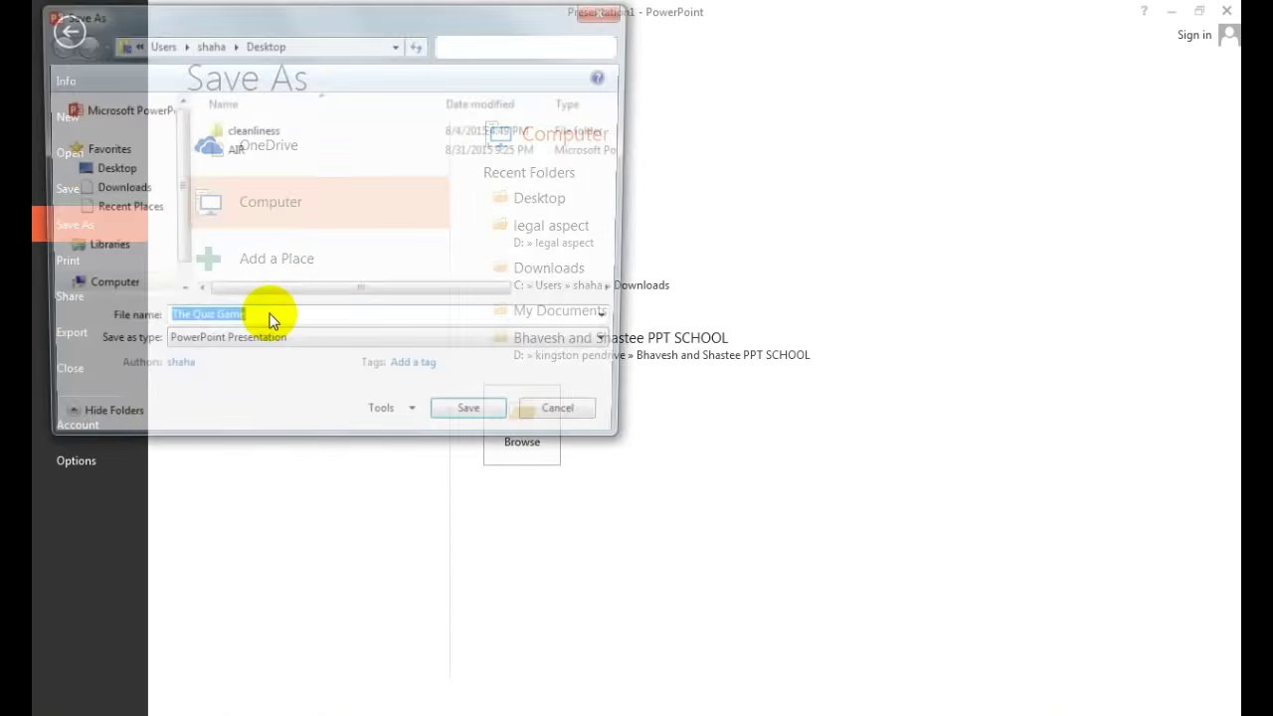
{"action": "left_click", "coordinate": [183, 348]}
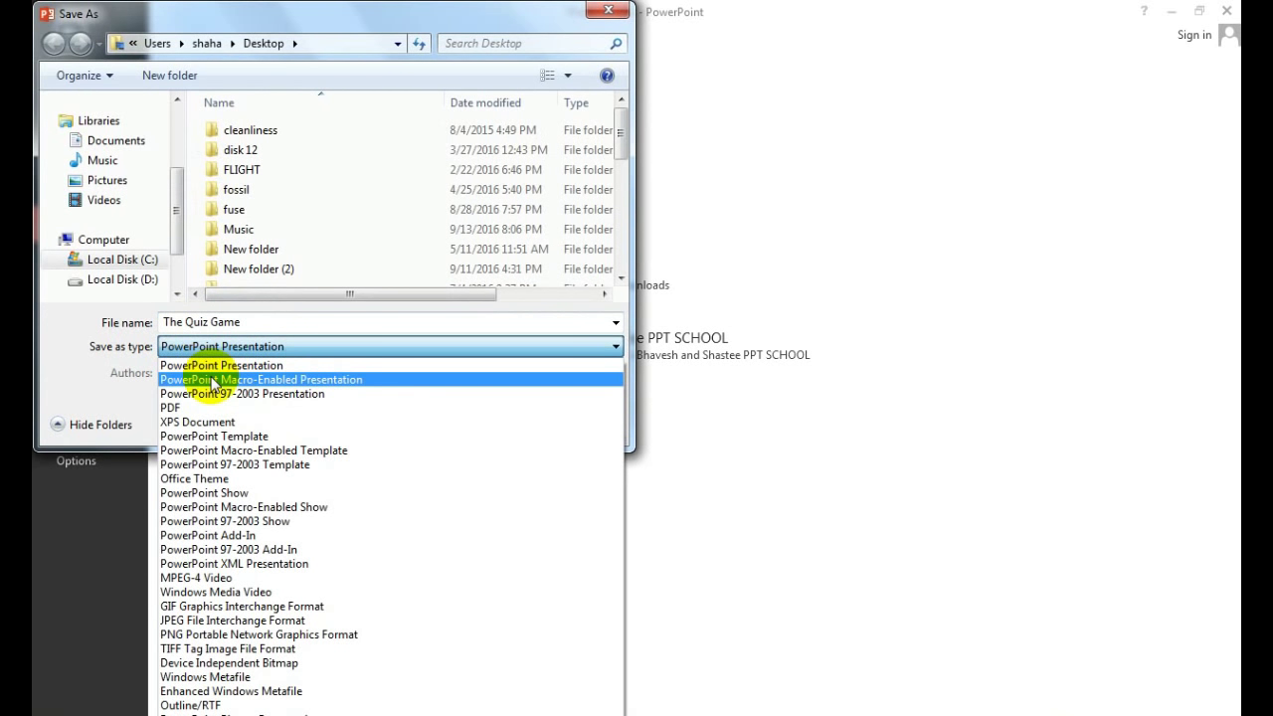
{"action": "left_click", "coordinate": [214, 380]}
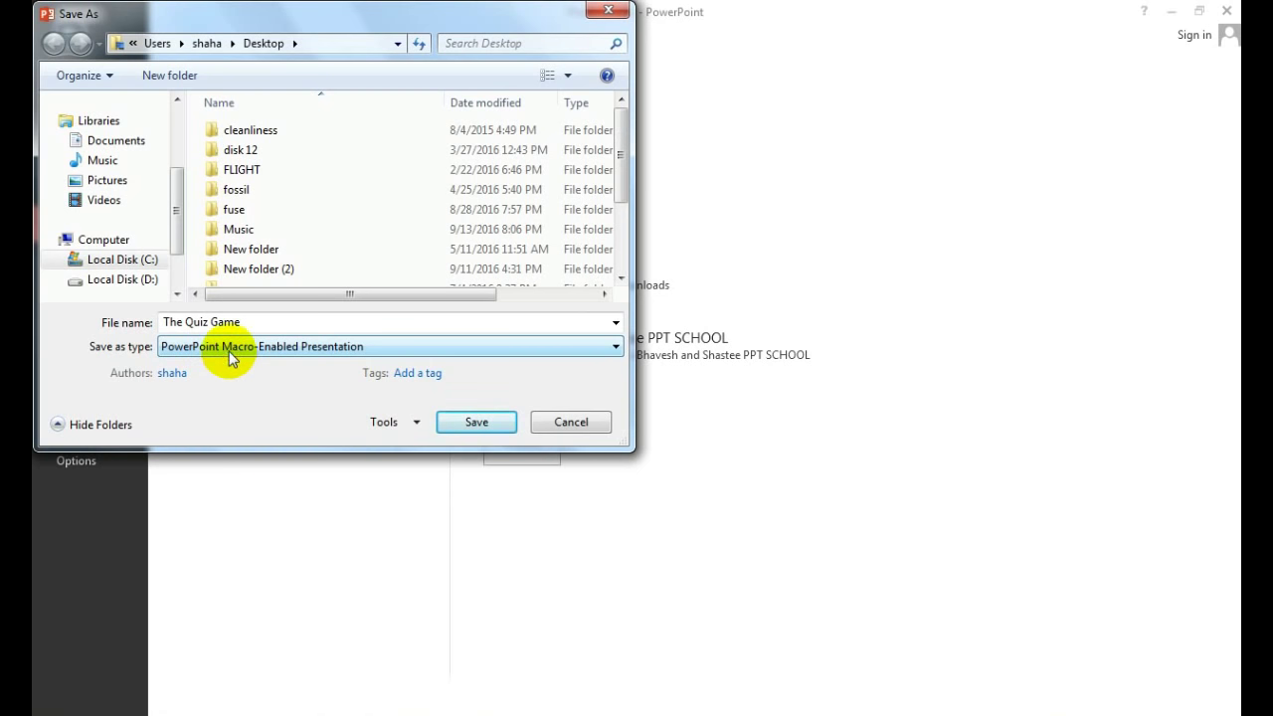
{"action": "left_click", "coordinate": [228, 351]}
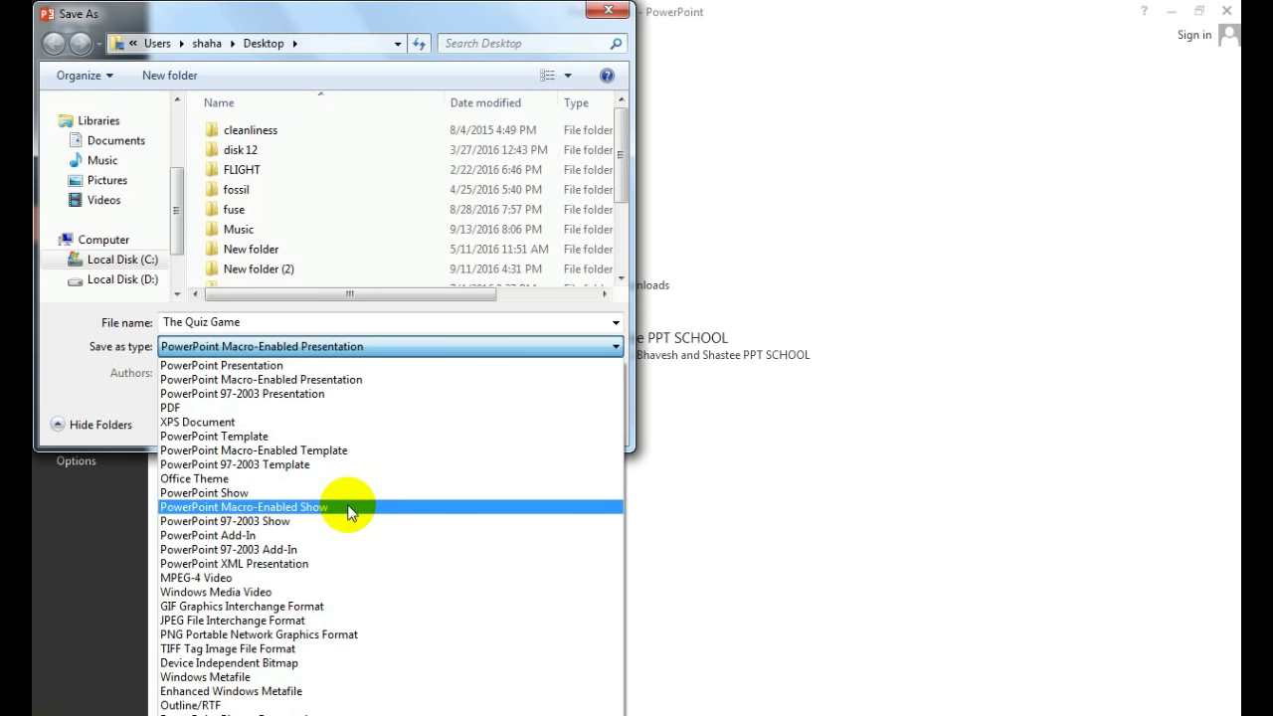
{"action": "left_click", "coordinate": [336, 379]}
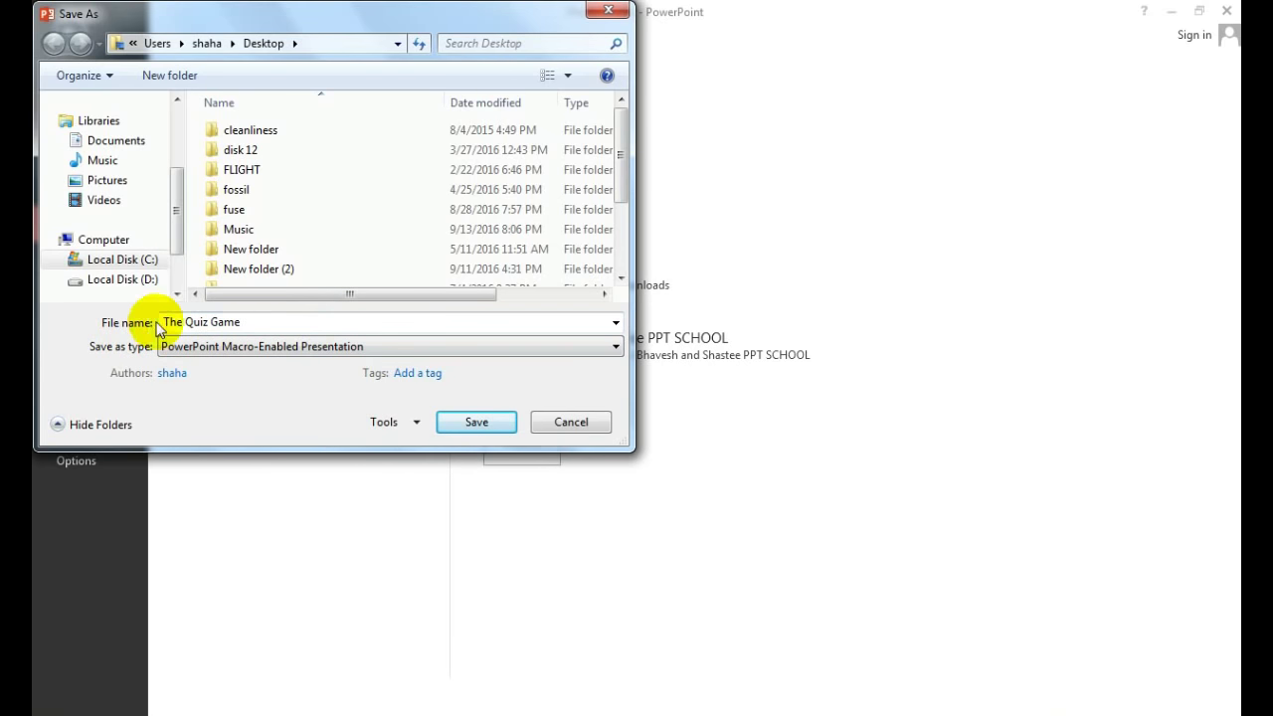
{"action": "left_click", "coordinate": [477, 427]}
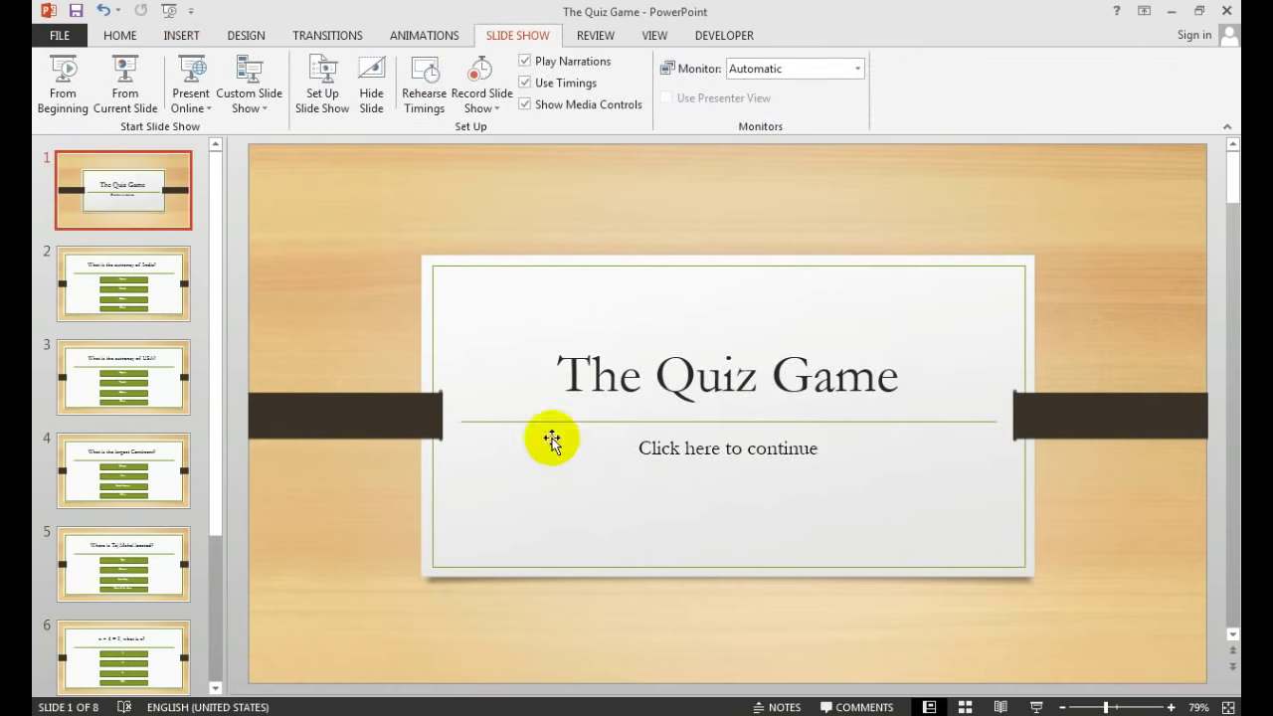
Give the "Click here to continue" subtitle box on slide 1 a click action that hyperlinks to Next Slide.
{"action": "left_click", "coordinate": [139, 198]}
{"action": "left_click", "coordinate": [733, 449]}
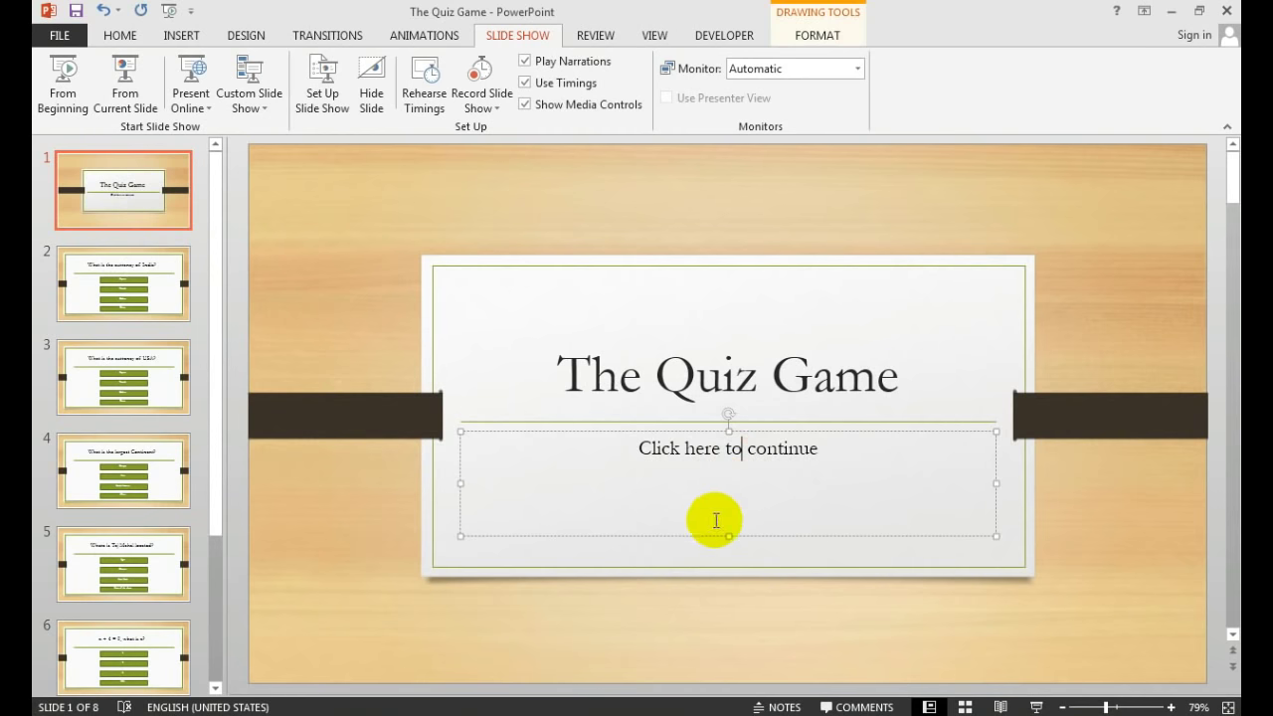
{"action": "left_click", "coordinate": [704, 528]}
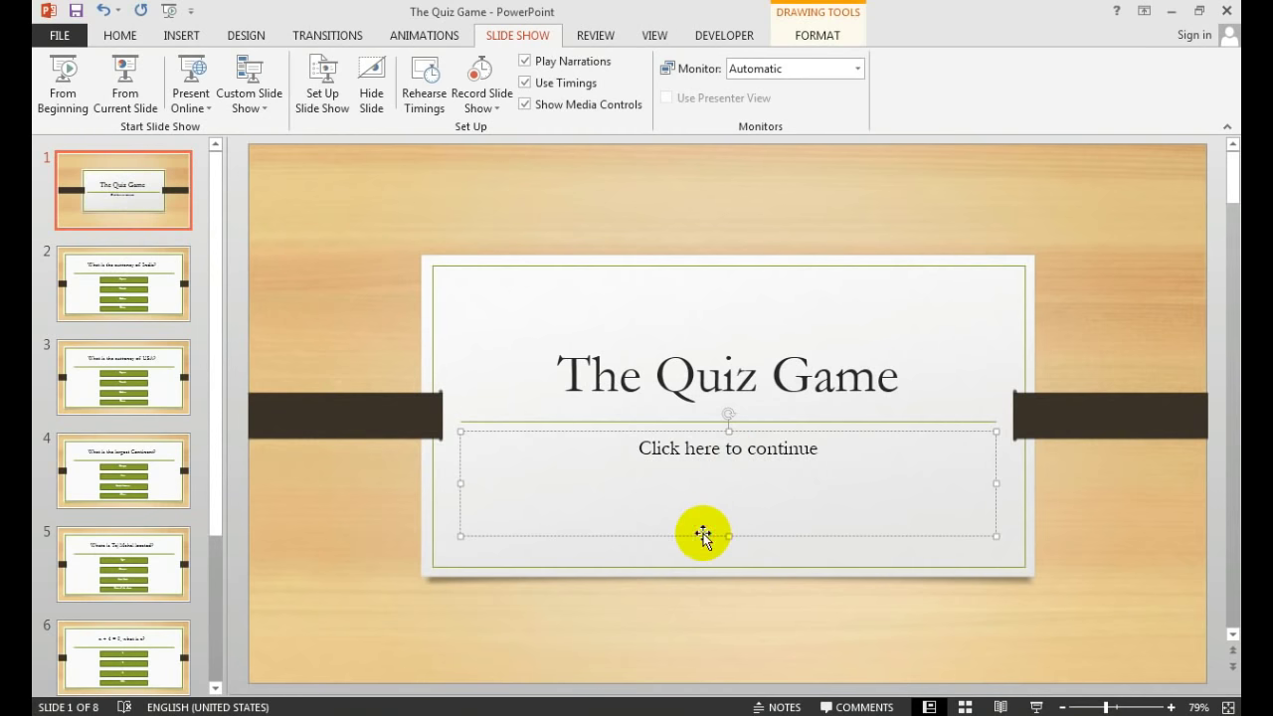
{"action": "left_click", "coordinate": [176, 36]}
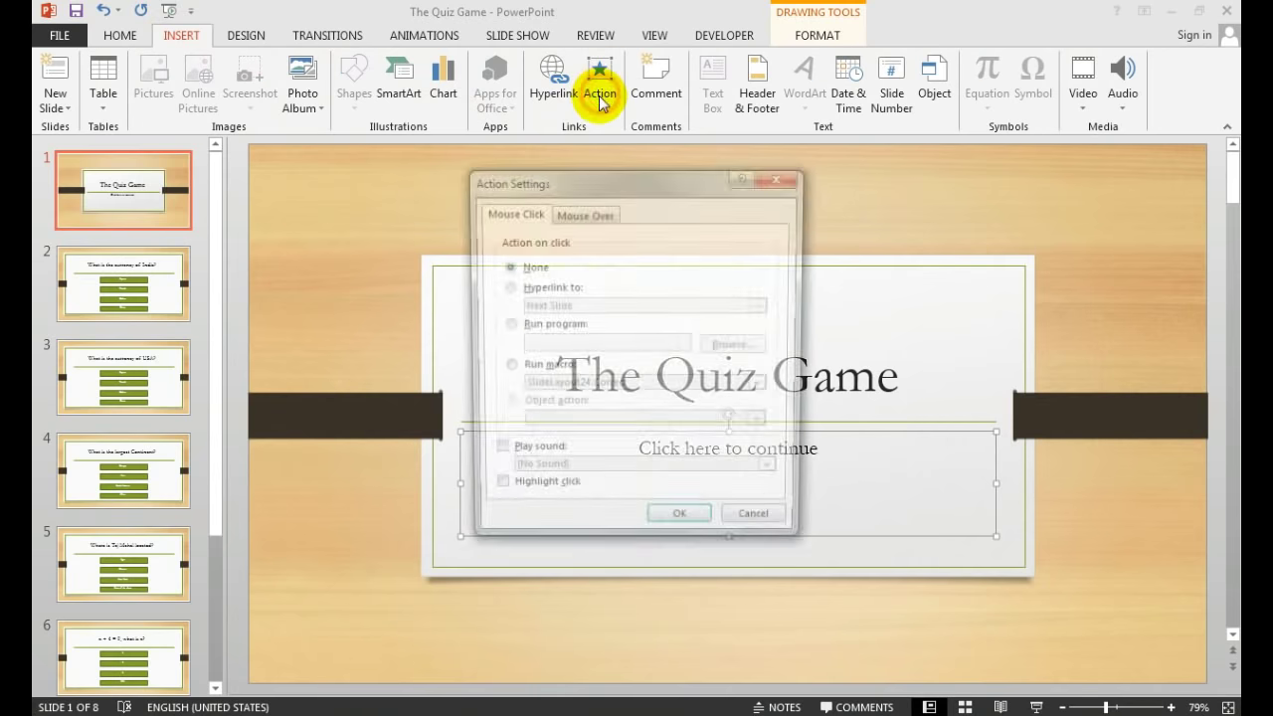
{"action": "left_click", "coordinate": [524, 288]}
{"action": "left_click", "coordinate": [562, 304]}
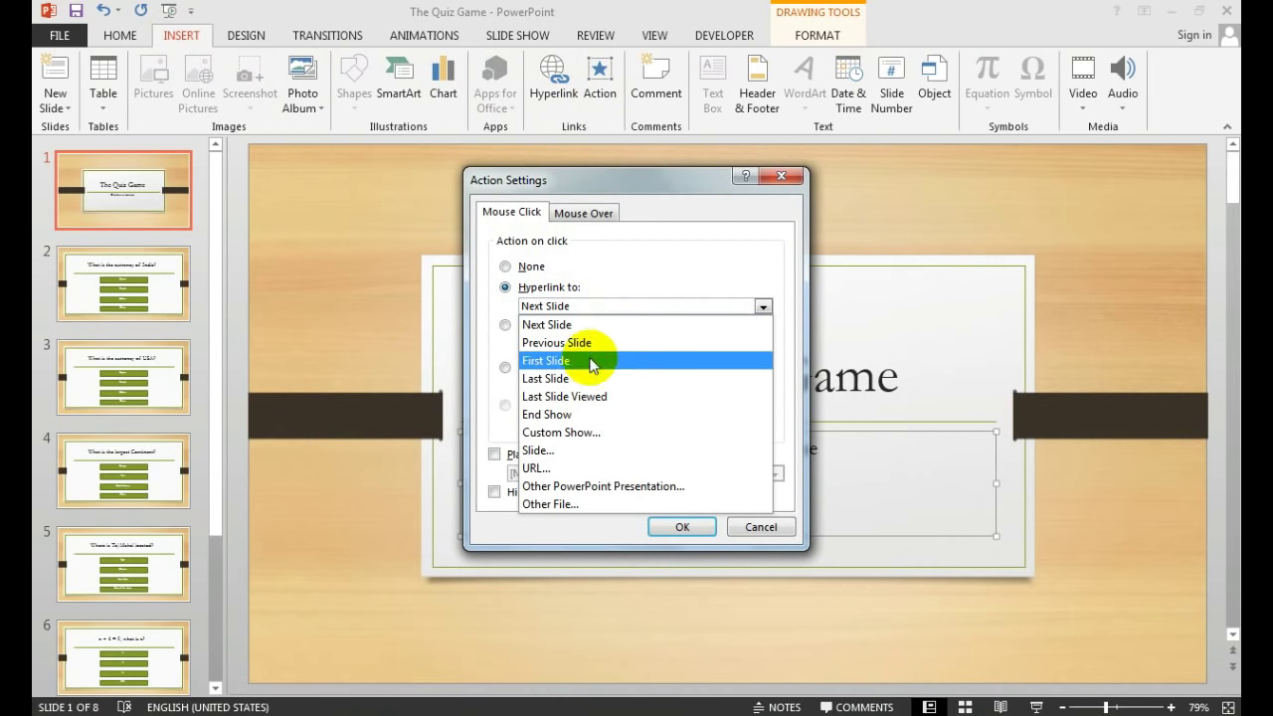
{"action": "left_click", "coordinate": [537, 325]}
{"action": "left_click", "coordinate": [668, 526]}
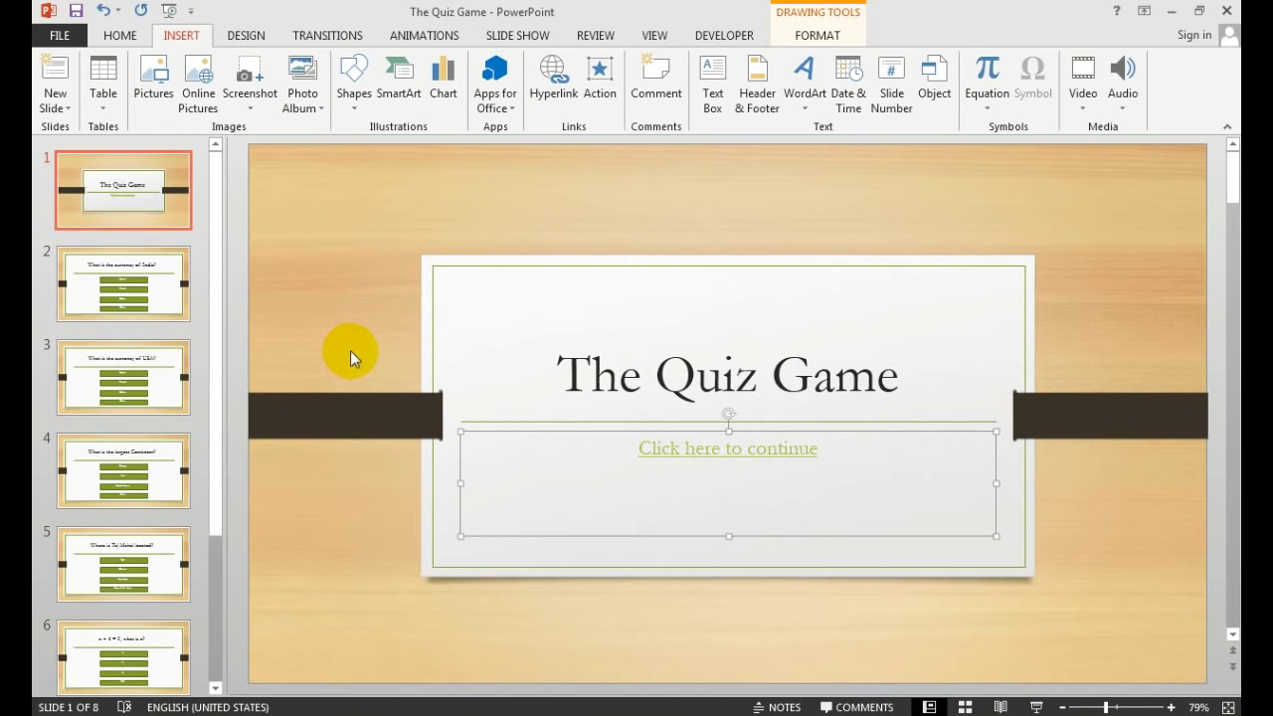
{"action": "left_click", "coordinate": [384, 210]}
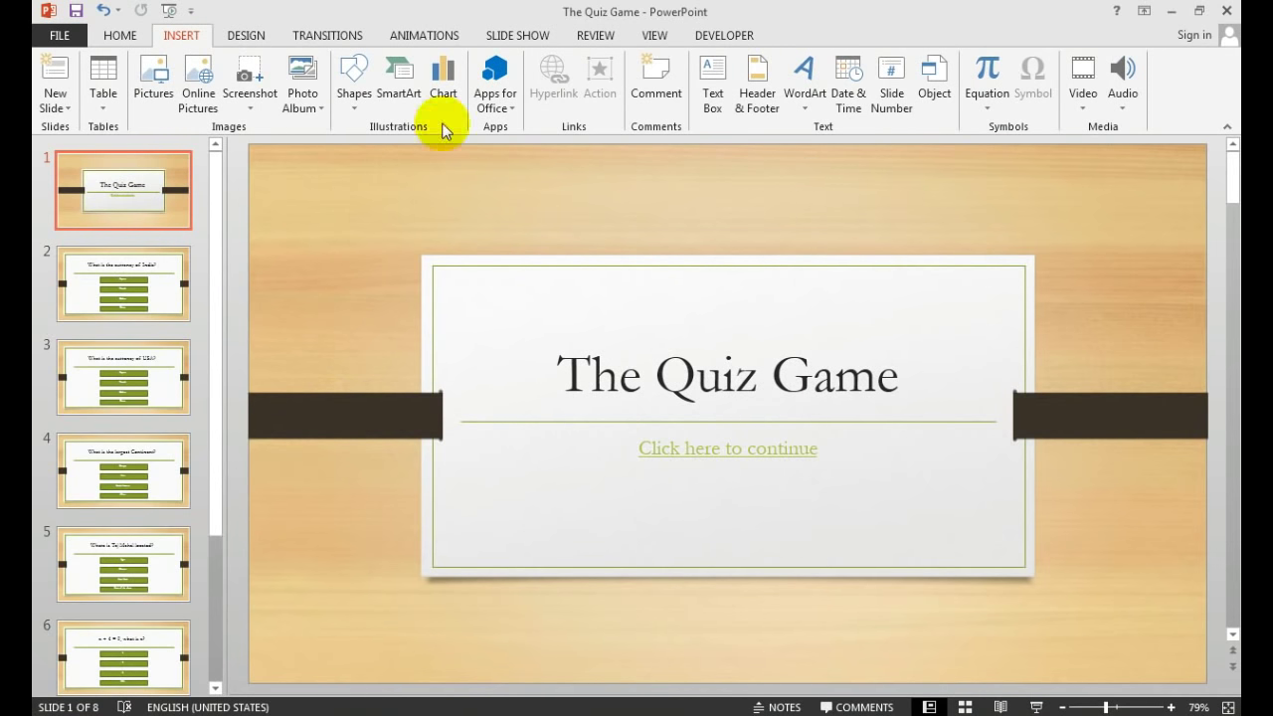
Play the slide show from the beginning, continue past the title slide and answer the India currency question with Rupees.
{"action": "left_click", "coordinate": [517, 35]}
{"action": "left_click", "coordinate": [65, 66]}
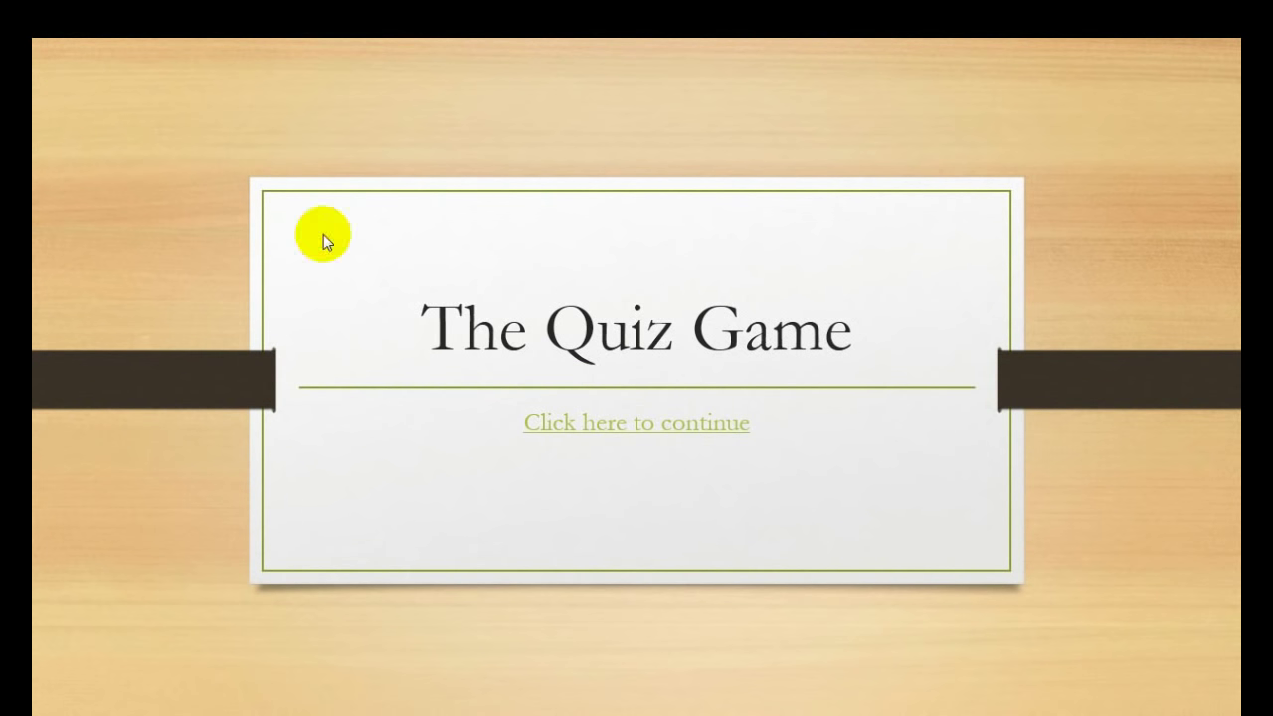
{"action": "left_click", "coordinate": [597, 422]}
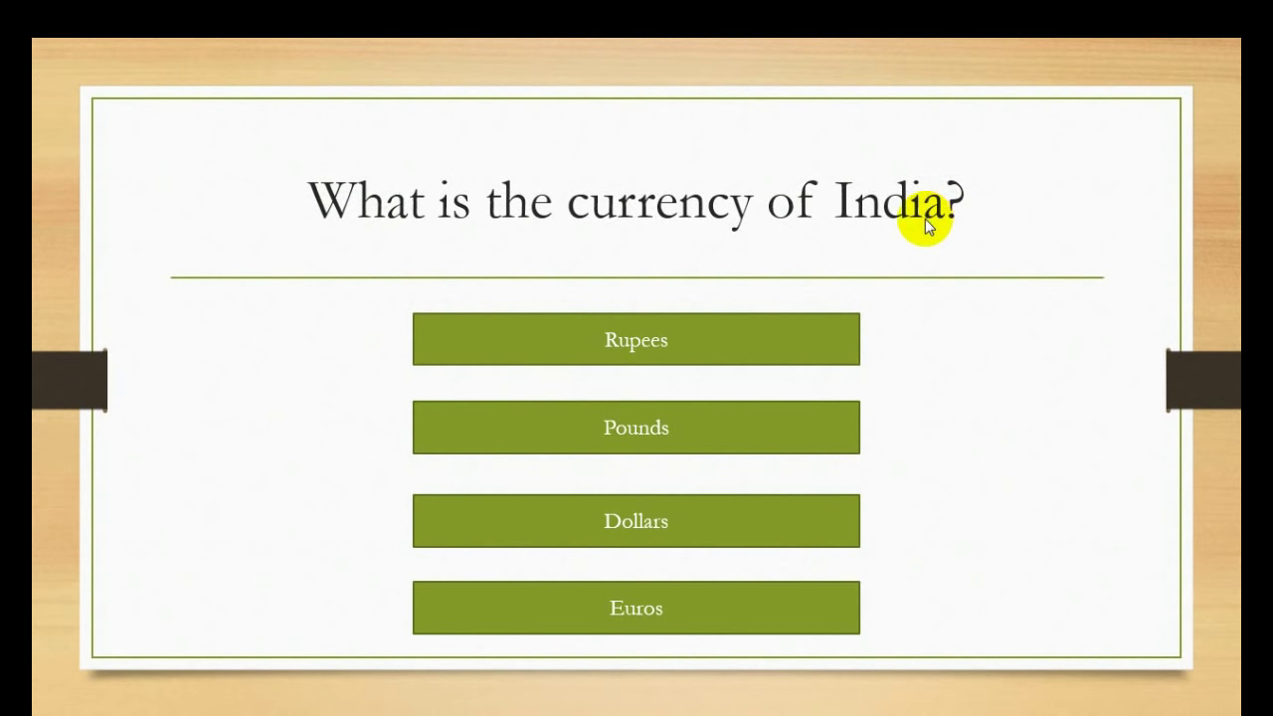
{"action": "left_click", "coordinate": [761, 325]}
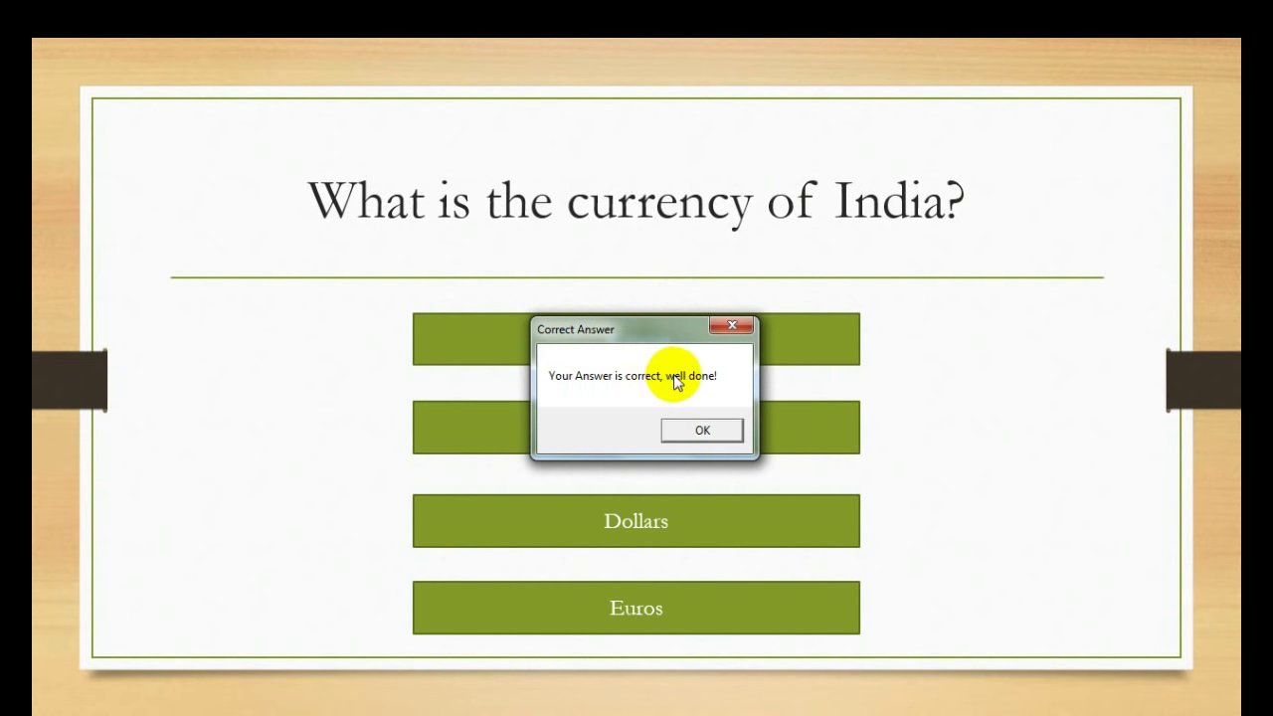
{"action": "left_click", "coordinate": [691, 425]}
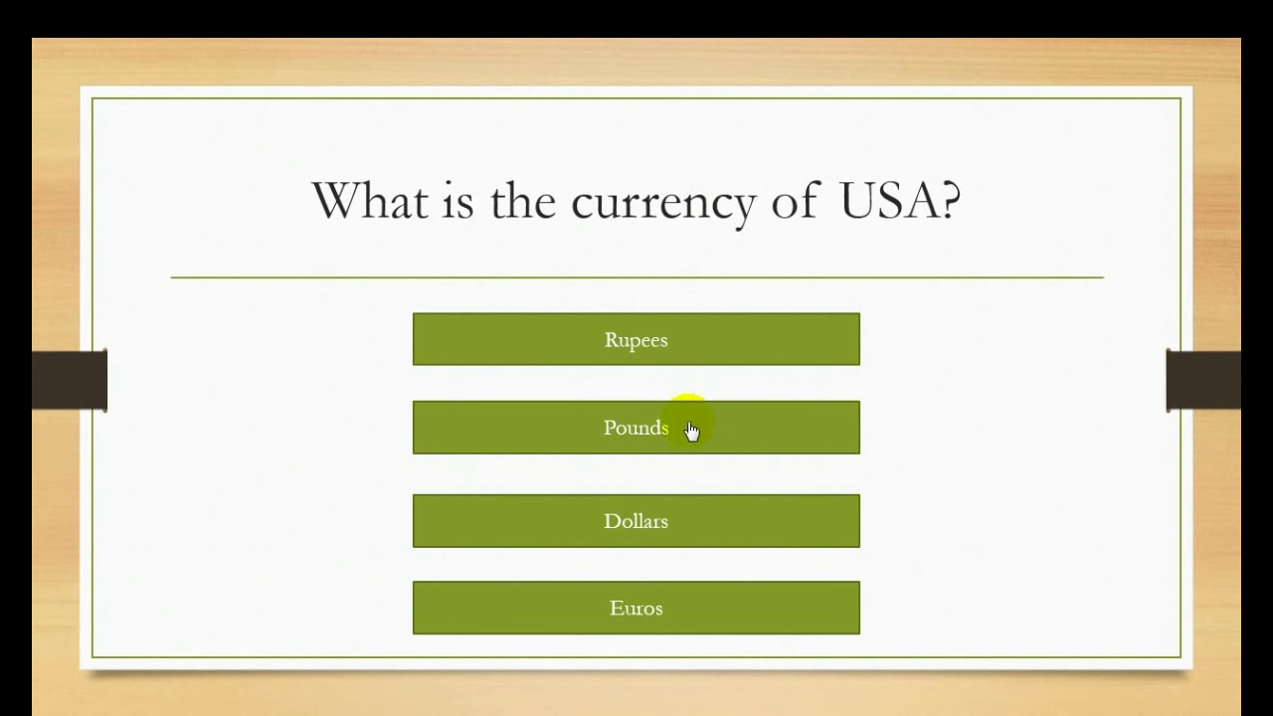
Answer the USA currency question with Dollars, play through the remaining questions and leave the quiz with the closing slide's Exit shape.
{"action": "left_click", "coordinate": [702, 508]}
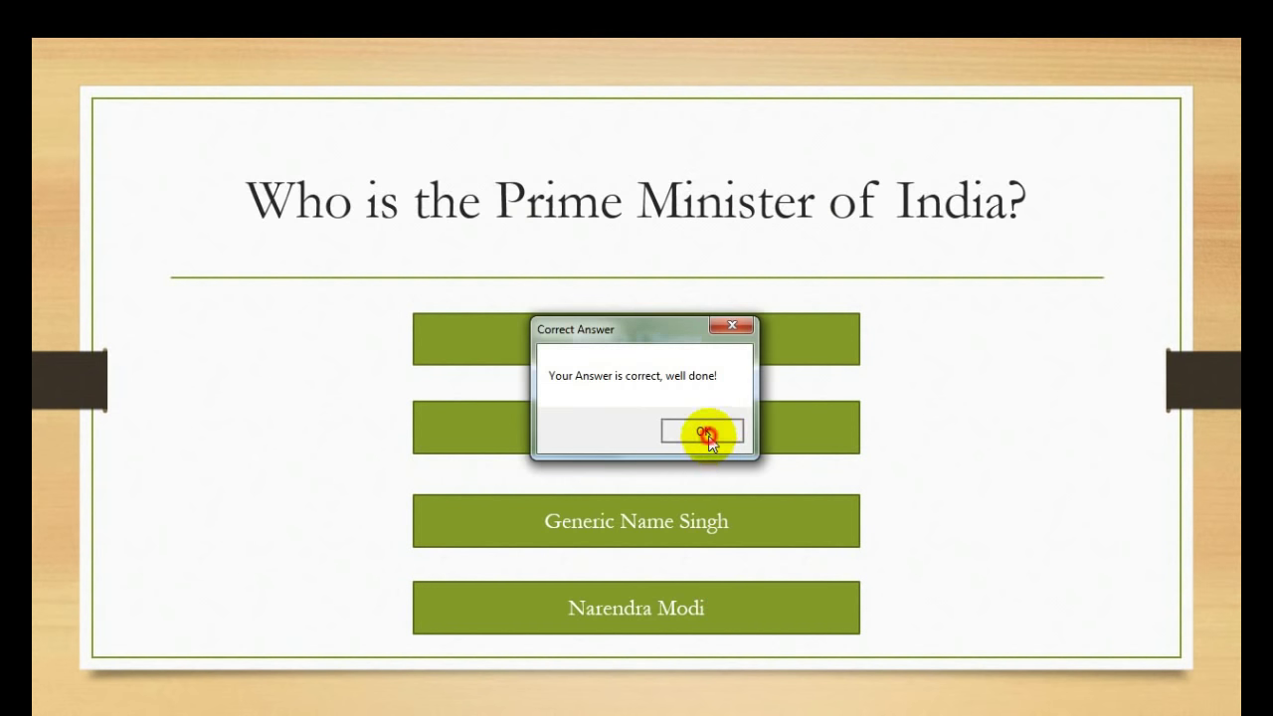
{"action": "left_click", "coordinate": [708, 431]}
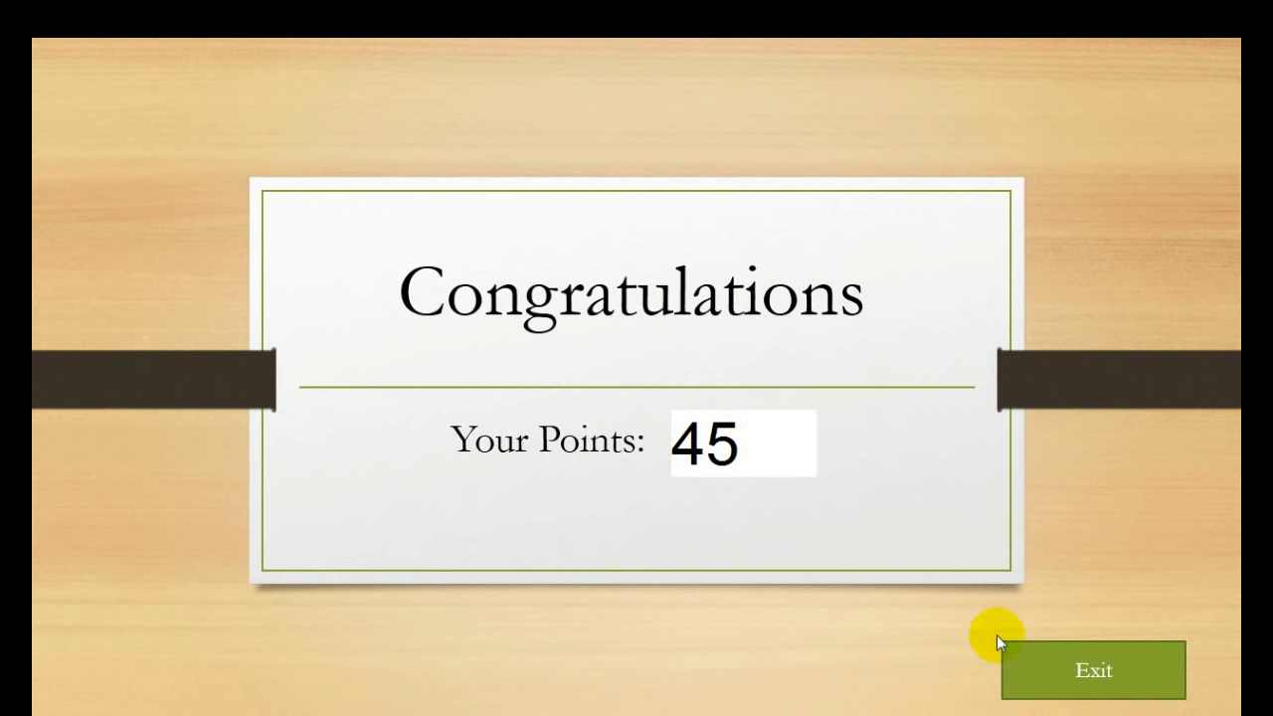
{"action": "left_click", "coordinate": [1053, 664]}
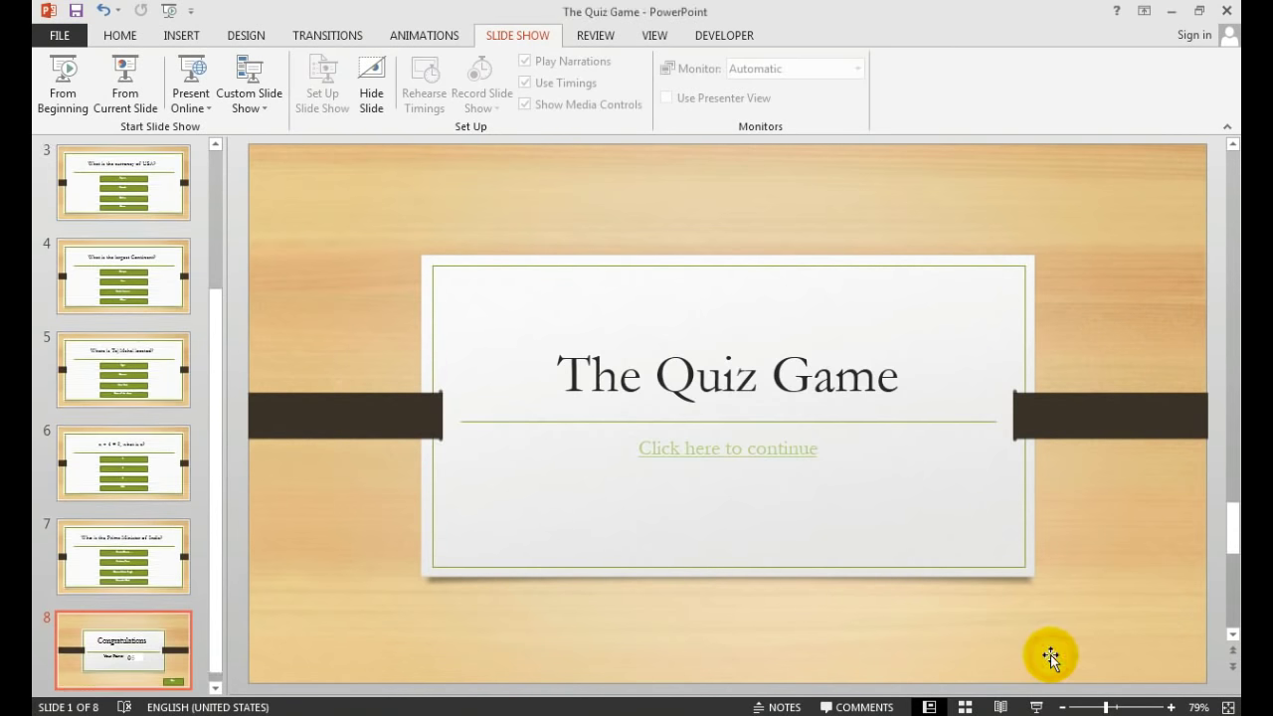
{"action": "left_click", "coordinate": [1051, 659]}
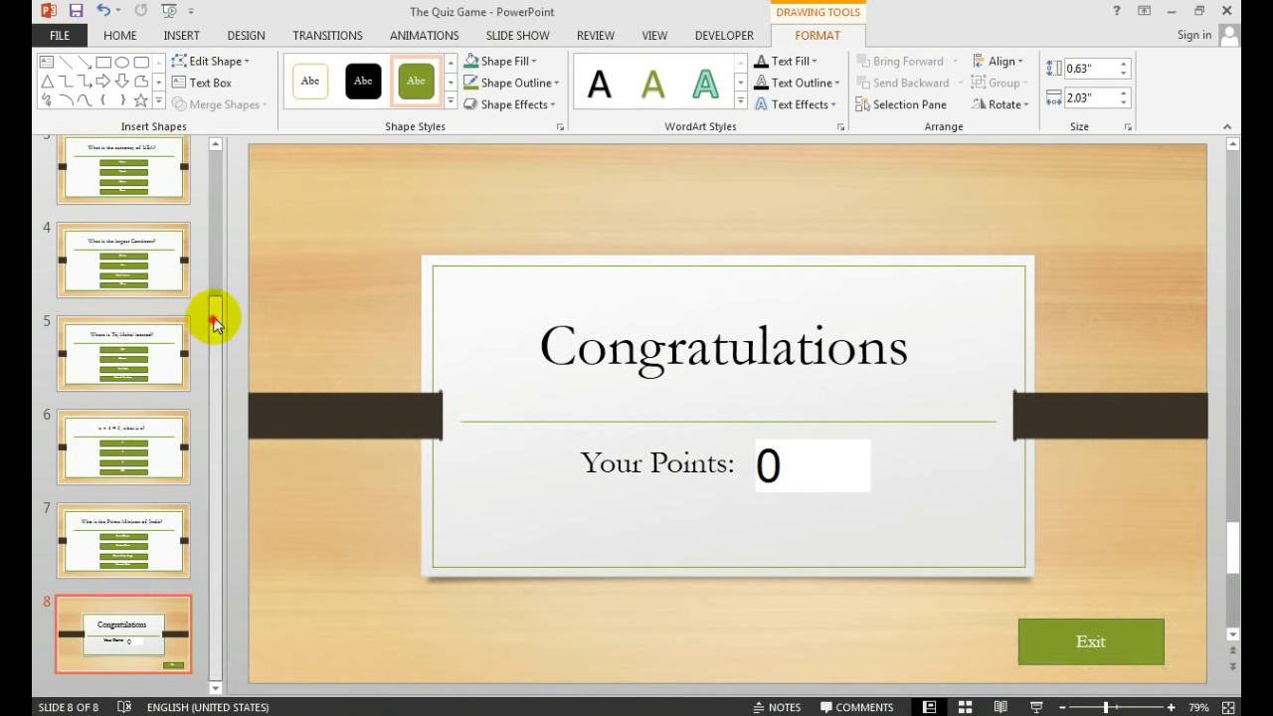
Draw a wide oval on slide 1 beneath the "Click here to continue" subtitle and centre it under that text.
{"action": "left_click_drag", "start_coordinate": [213, 318], "coordinate": [217, 231]}
{"action": "left_click_drag", "start_coordinate": [218, 502], "coordinate": [218, 507]}
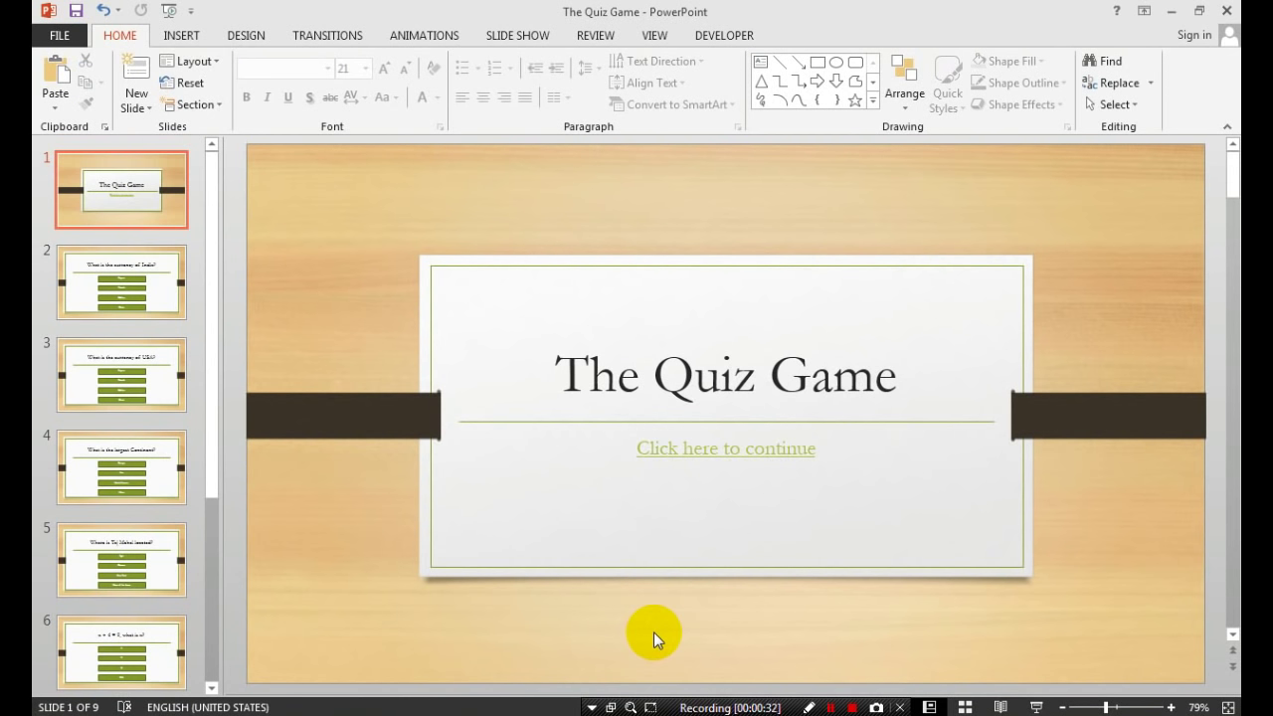
{"action": "left_click", "coordinate": [835, 62]}
{"action": "mouse_move", "coordinate": [833, 544]}
{"action": "left_mouse_down"}
{"action": "mouse_move", "coordinate": [656, 451]}
{"action": "mouse_move", "coordinate": [546, 463]}
{"action": "left_mouse_up"}
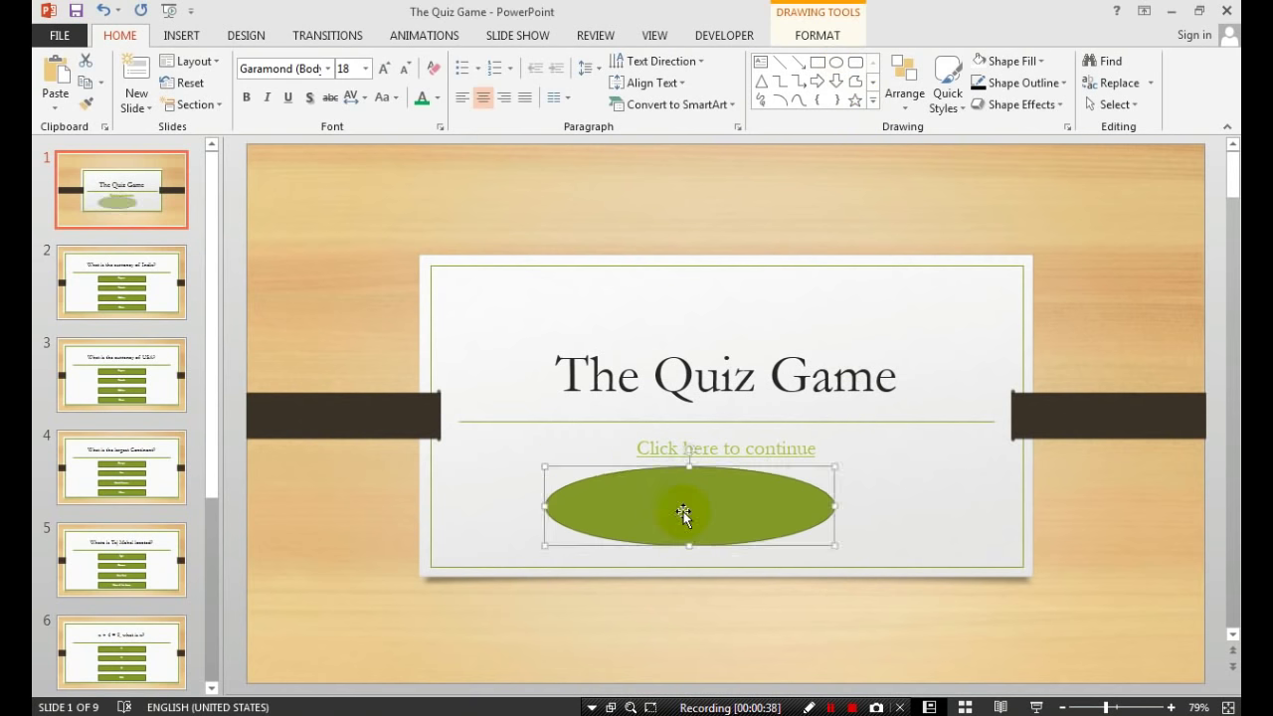
{"action": "left_click_drag", "start_coordinate": [683, 512], "coordinate": [718, 511]}
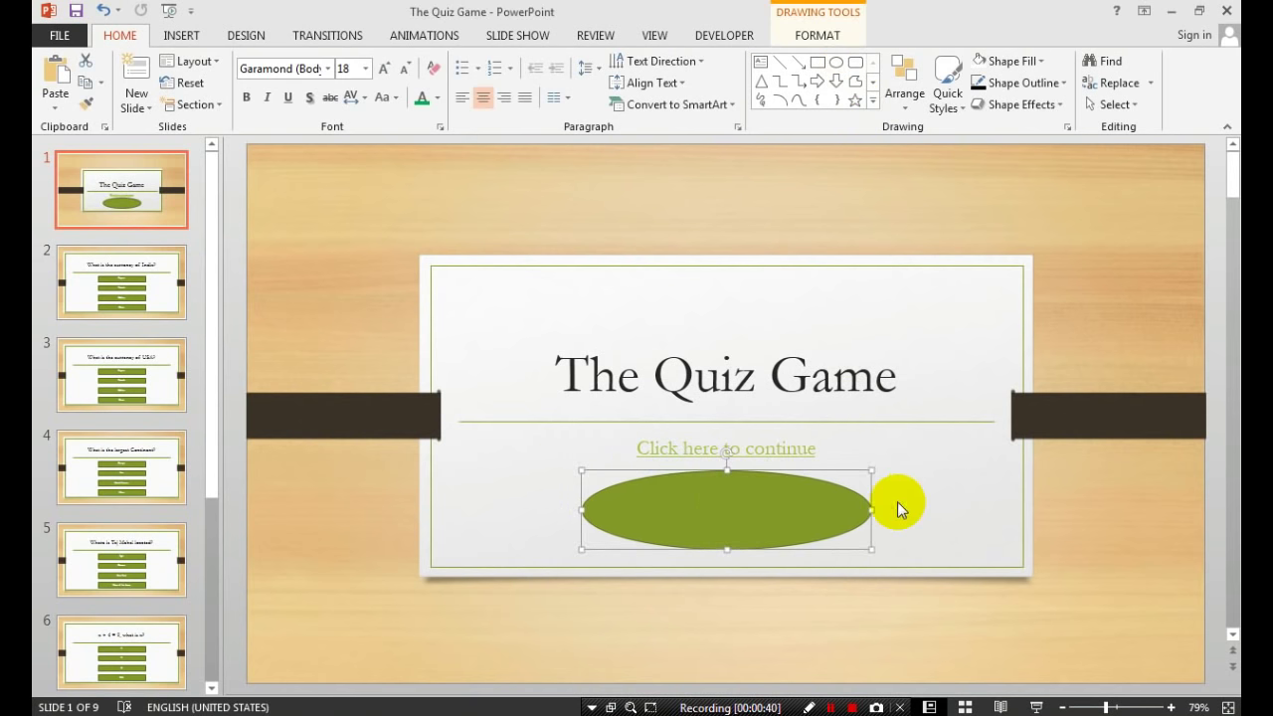
Enter "For a correct answer you get 10 points" as the text of the oval on slide 1.
{"action": "left_click", "coordinate": [832, 527]}
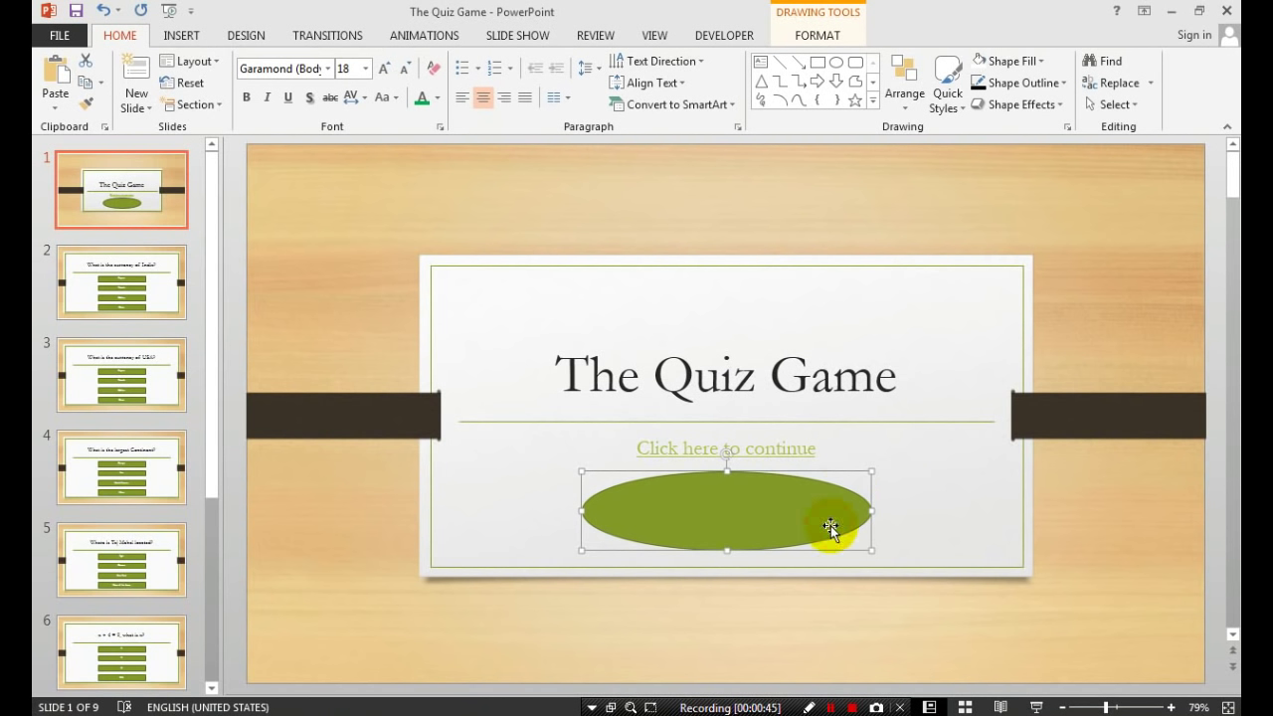
{"action": "type", "text": "For a correc"}
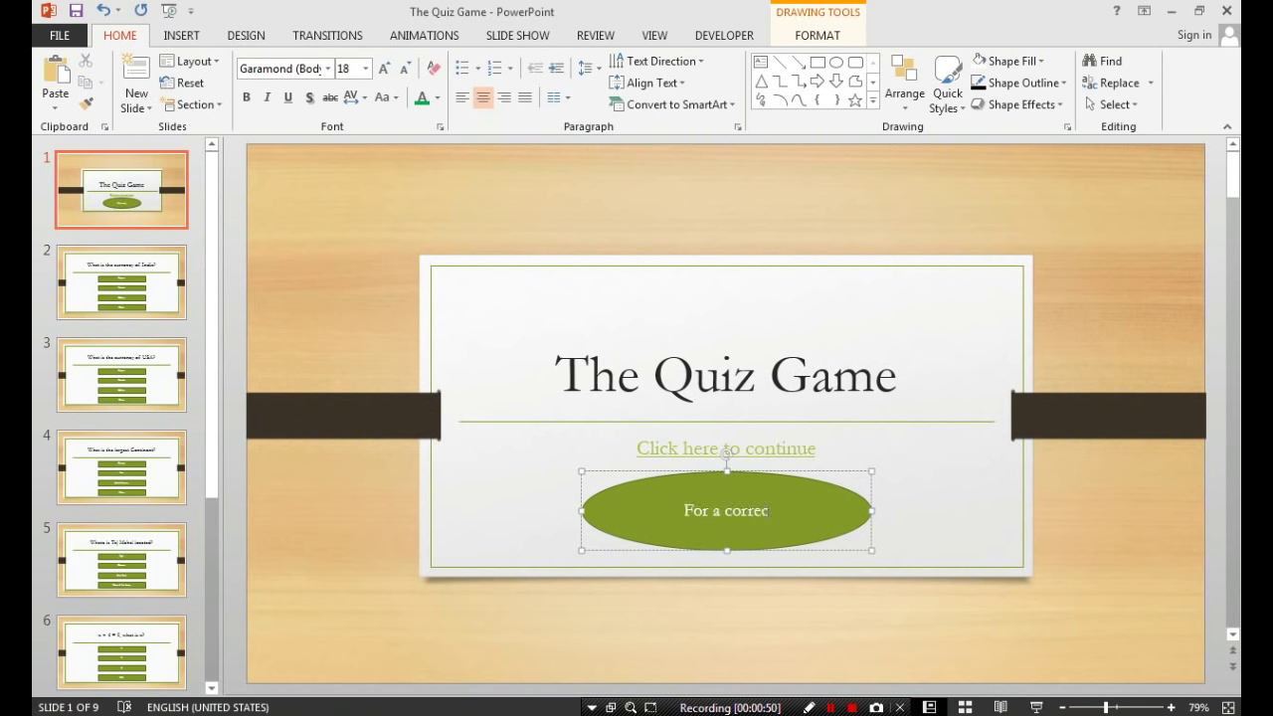
{"action": "type", "text": "t answer you get 10 points"}
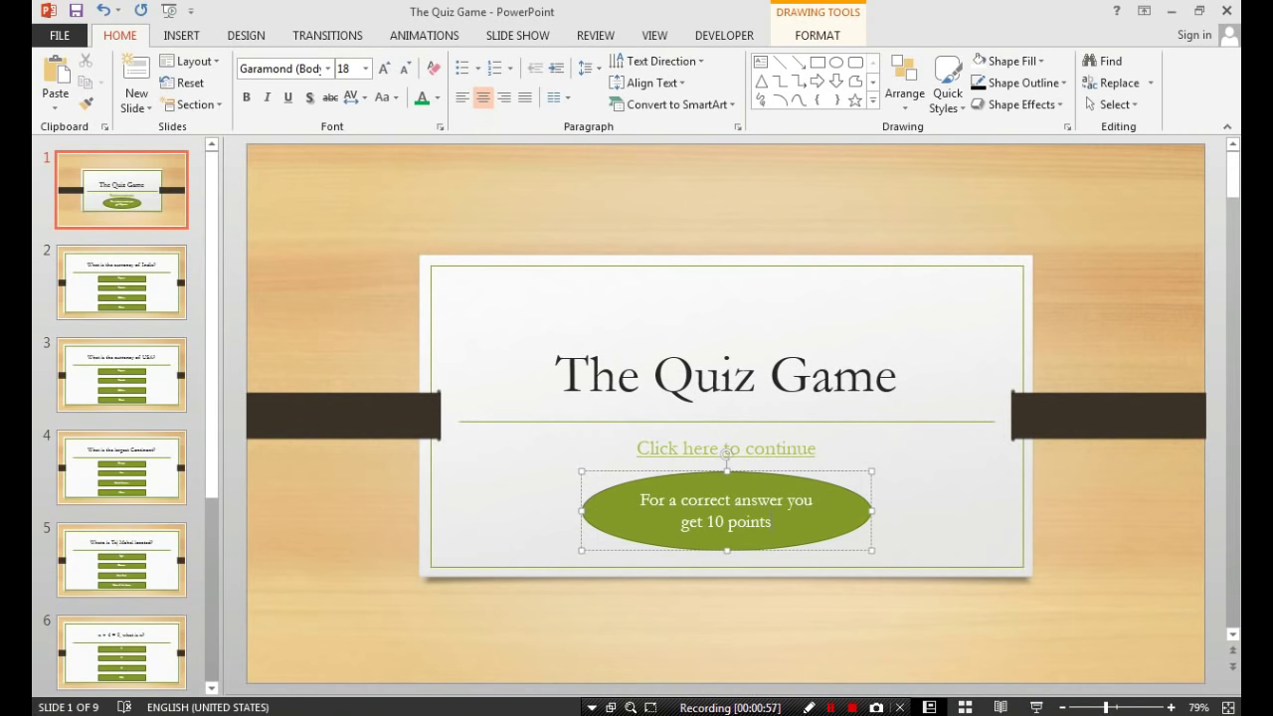
Add a second line reading "For an incorrect answer you get -5 points" and widen the oval so each sentence fits on one line.
{"action": "key", "text": "Return"}
{"action": "type", "text": "For"}
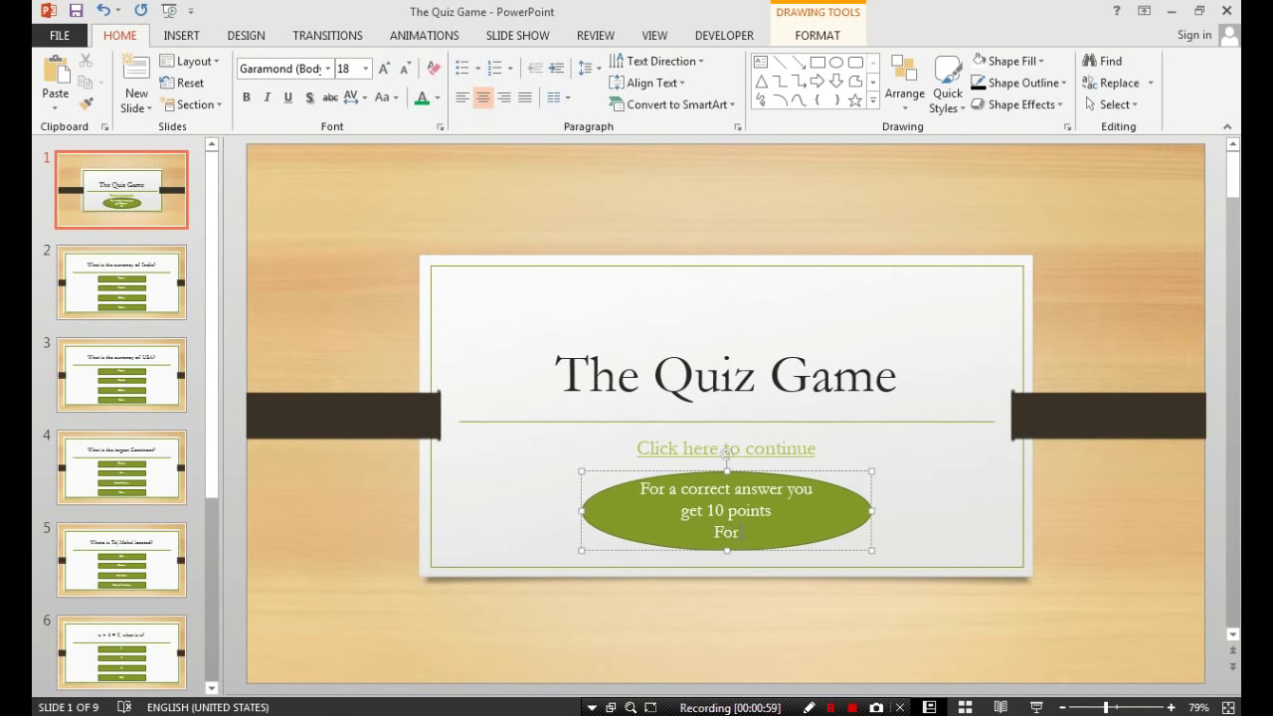
{"action": "type", "text": " an incorrect answer you"}
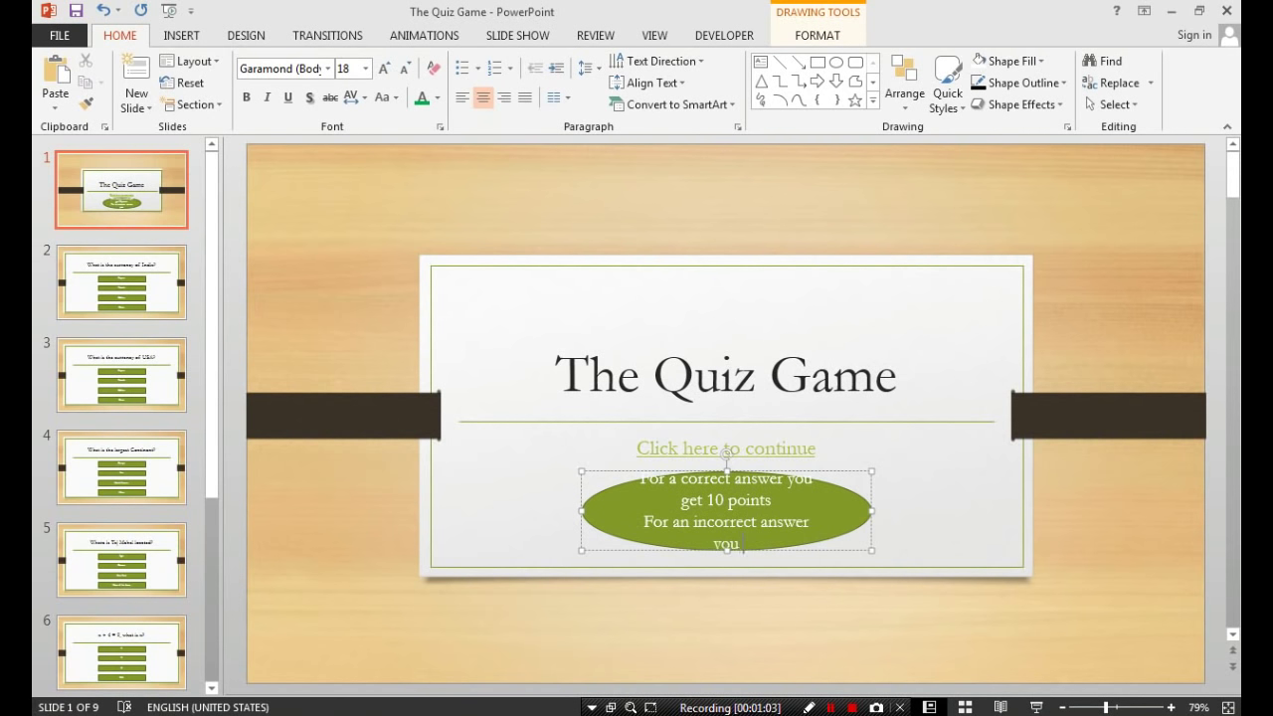
{"action": "type", "text": " get -5 pointds"}
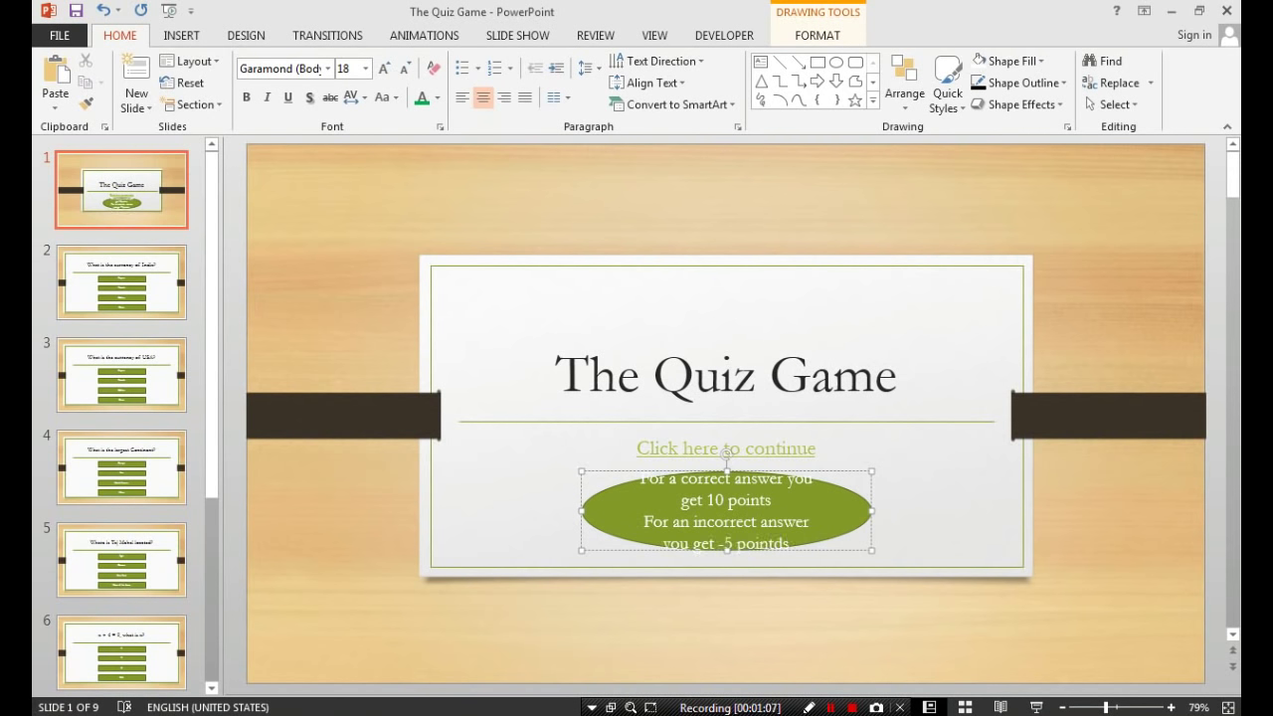
{"action": "key", "text": "BackSpace"}
{"action": "key", "text": "BackSpace"}
{"action": "type", "text": "s"}
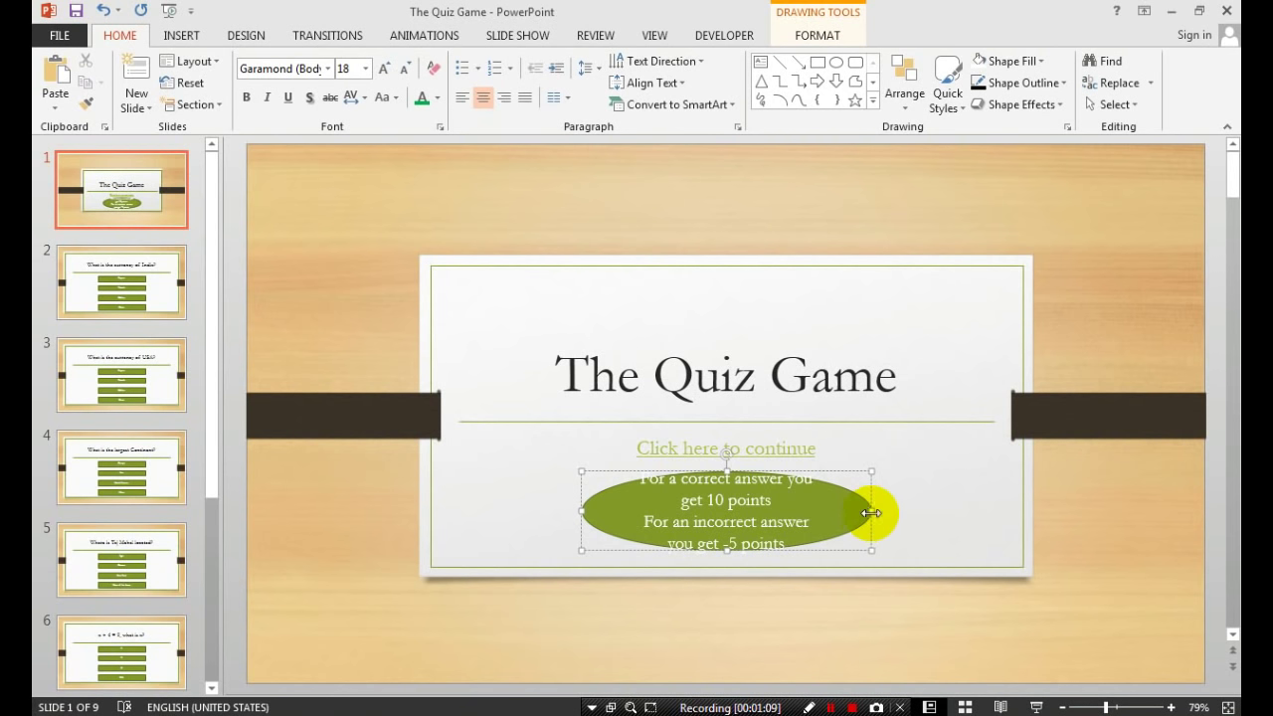
{"action": "left_click_drag", "start_coordinate": [872, 510], "coordinate": [916, 514]}
{"action": "left_click_drag", "start_coordinate": [916, 514], "coordinate": [916, 514]}
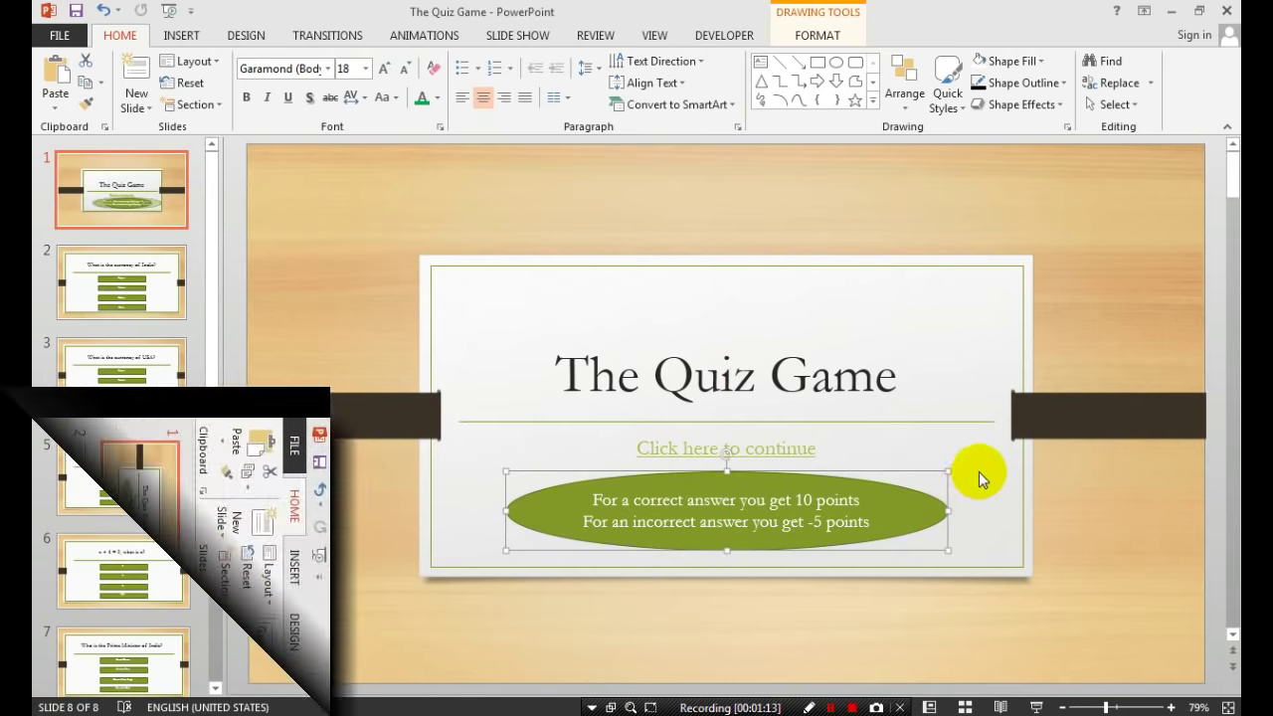